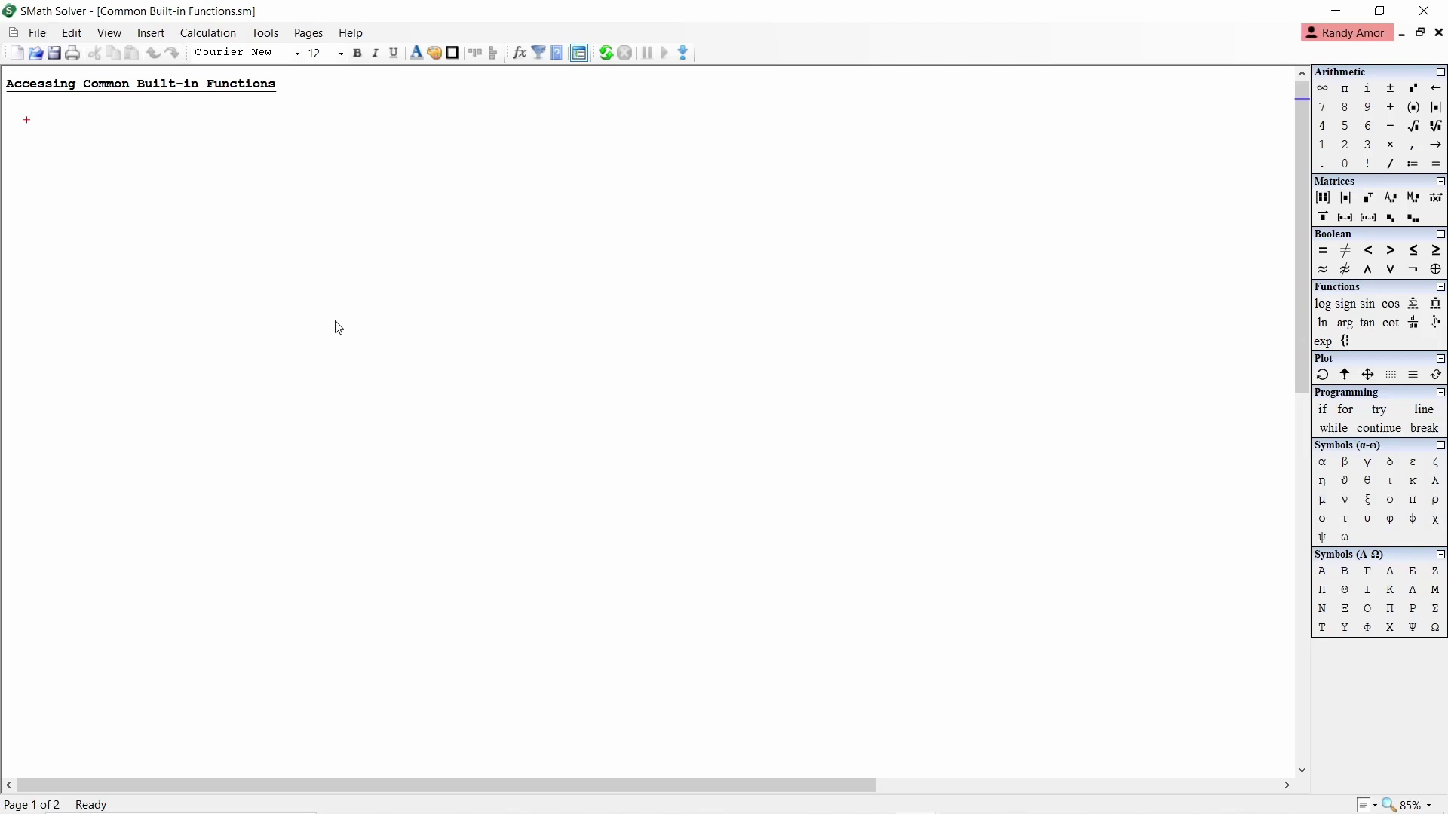
Browse the Trigonometric category in the Insert Function catalogue, then close it
click(151, 33)
click(188, 72)
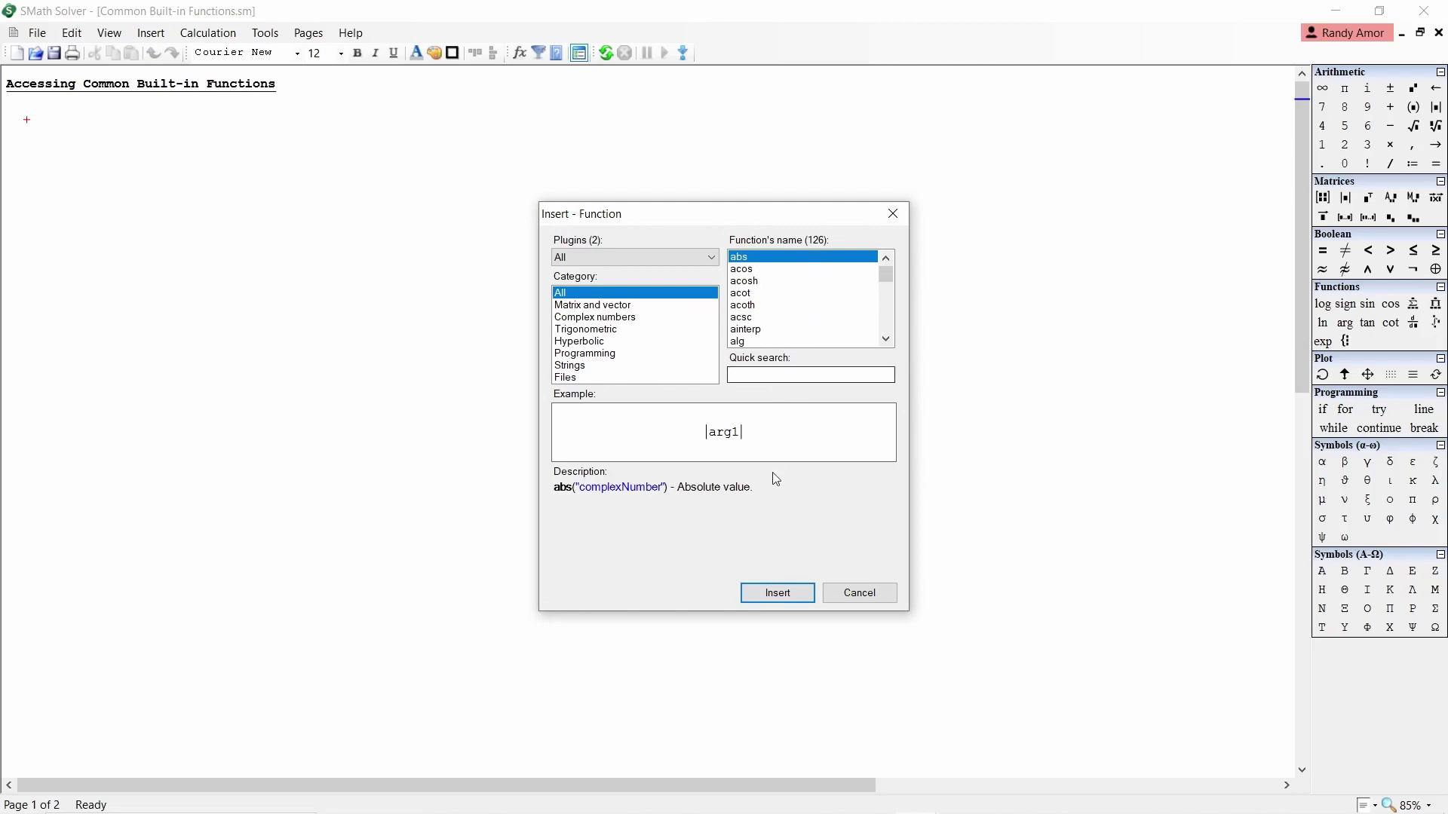
click(604, 332)
scroll(789, 315, down, 1)
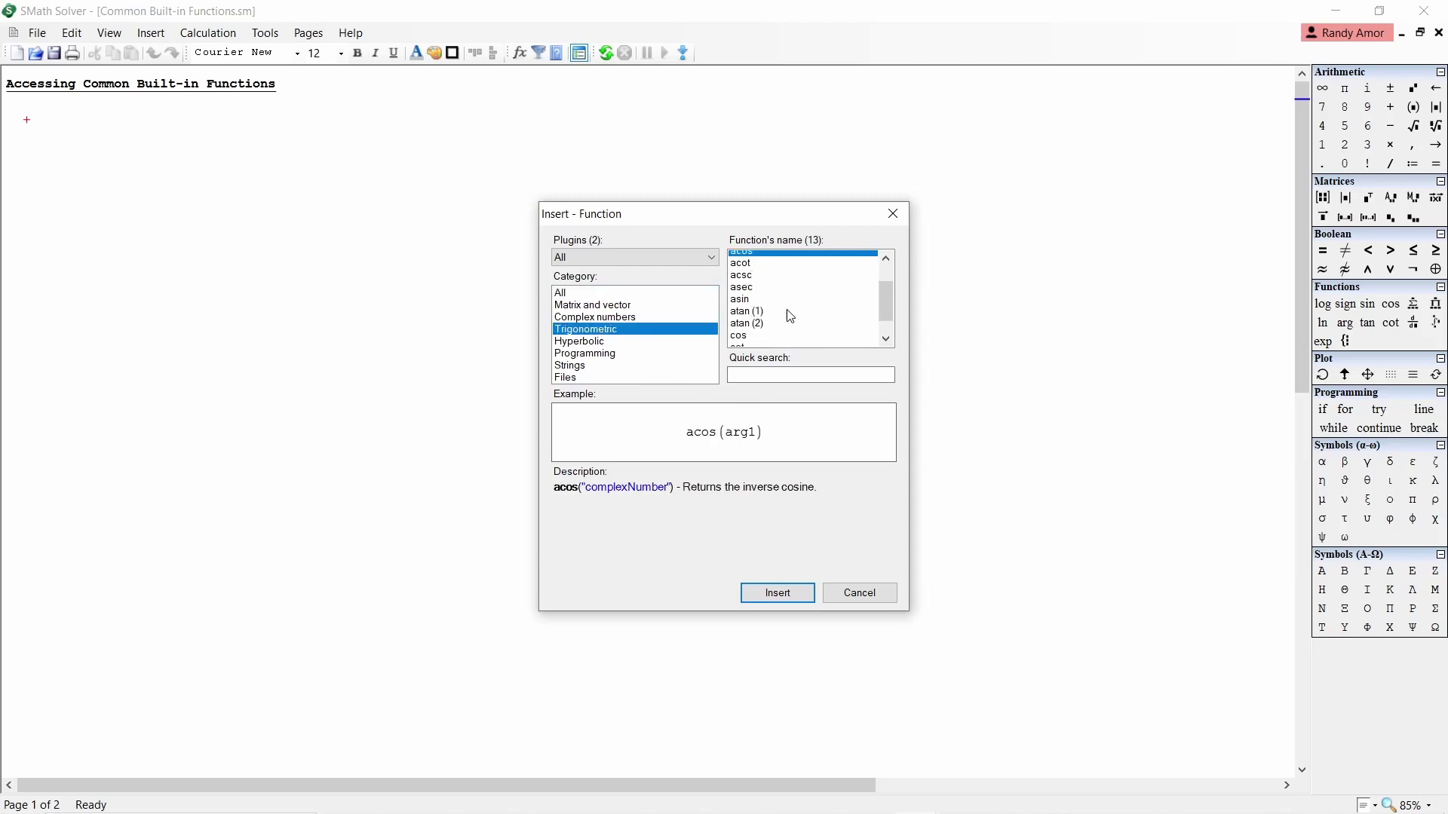
scroll(790, 315, up, 1)
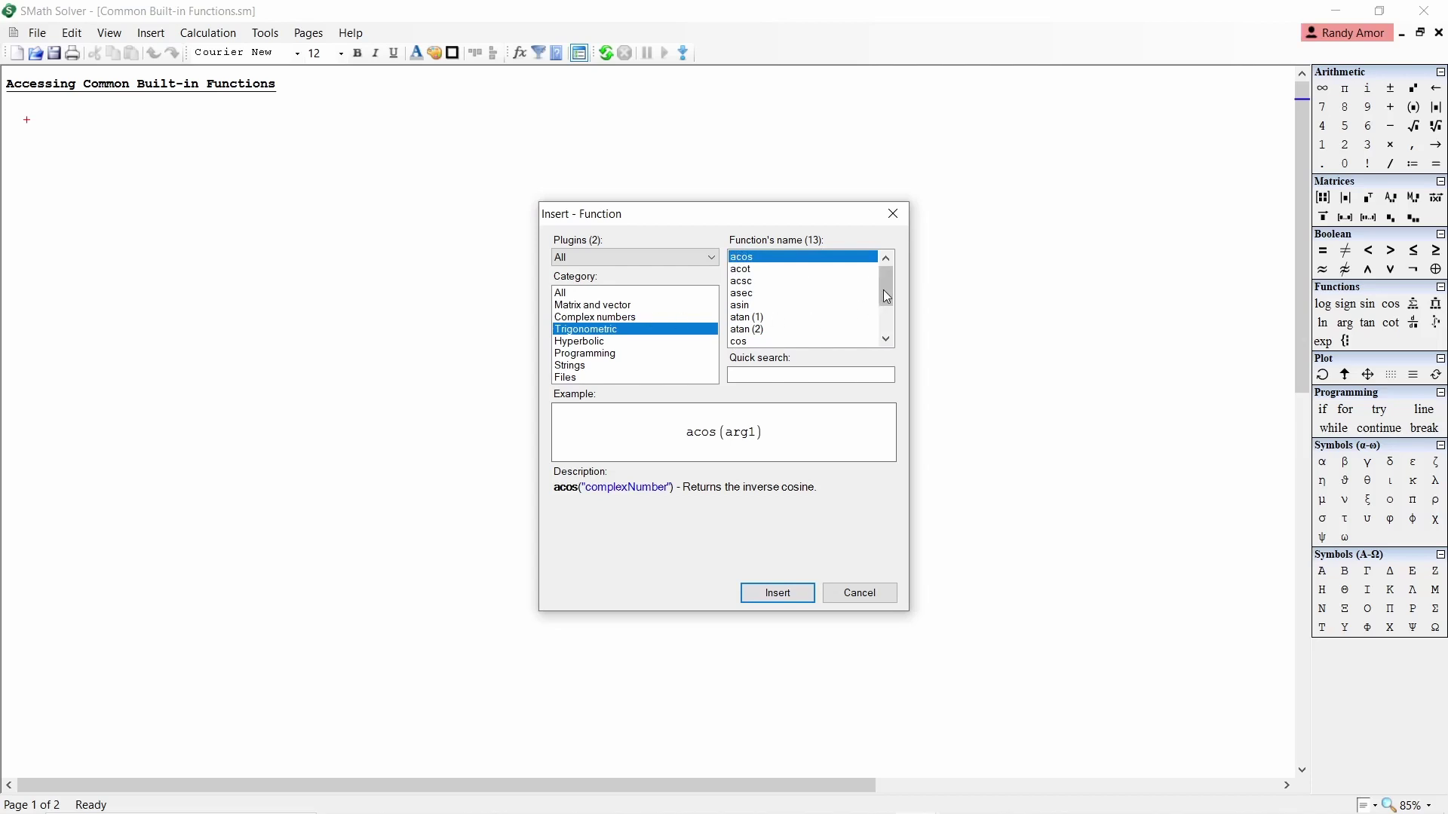
click(892, 213)
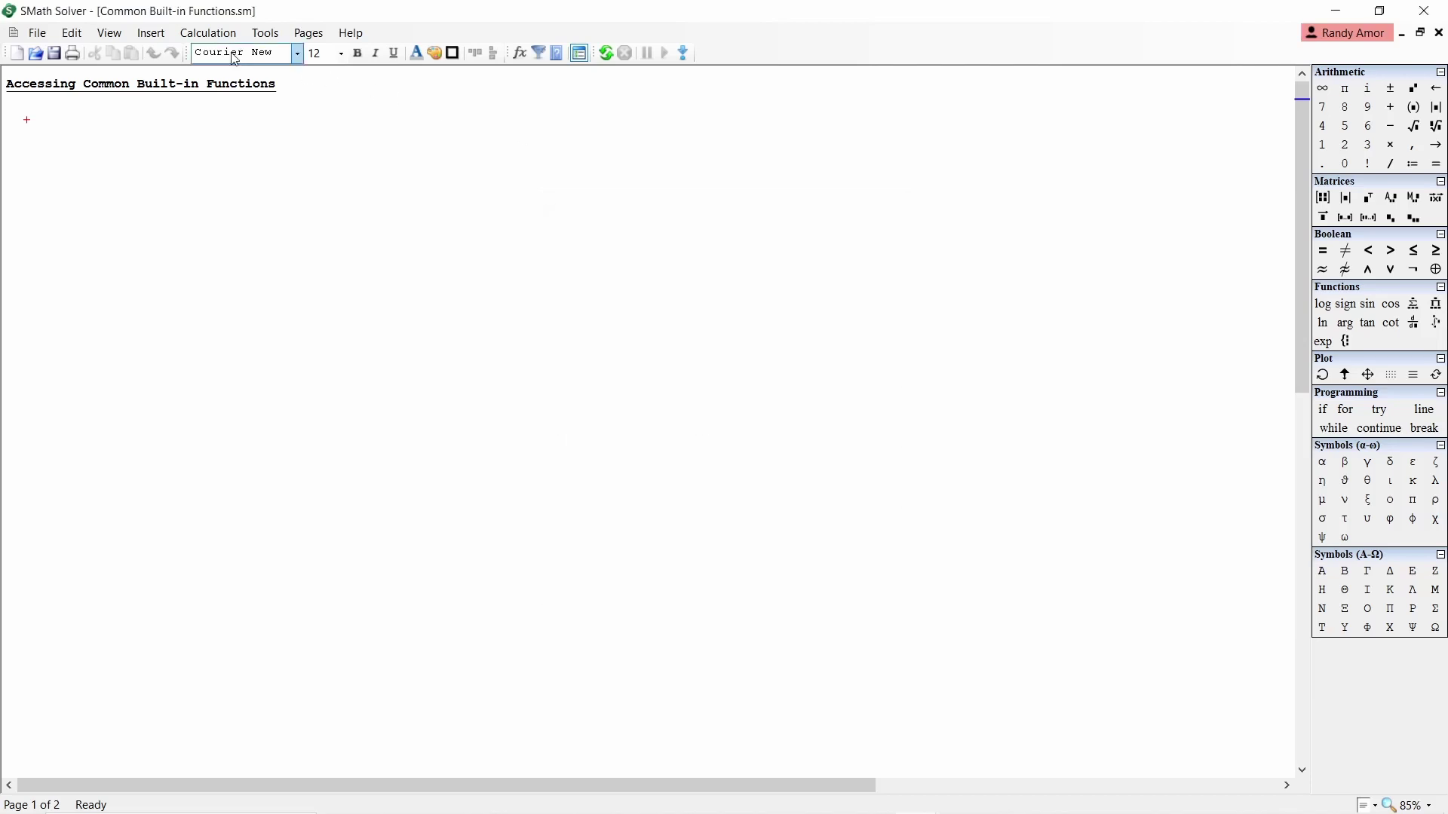
Insert sin from the Trigonometric category as an empty sin(■) function
click(151, 33)
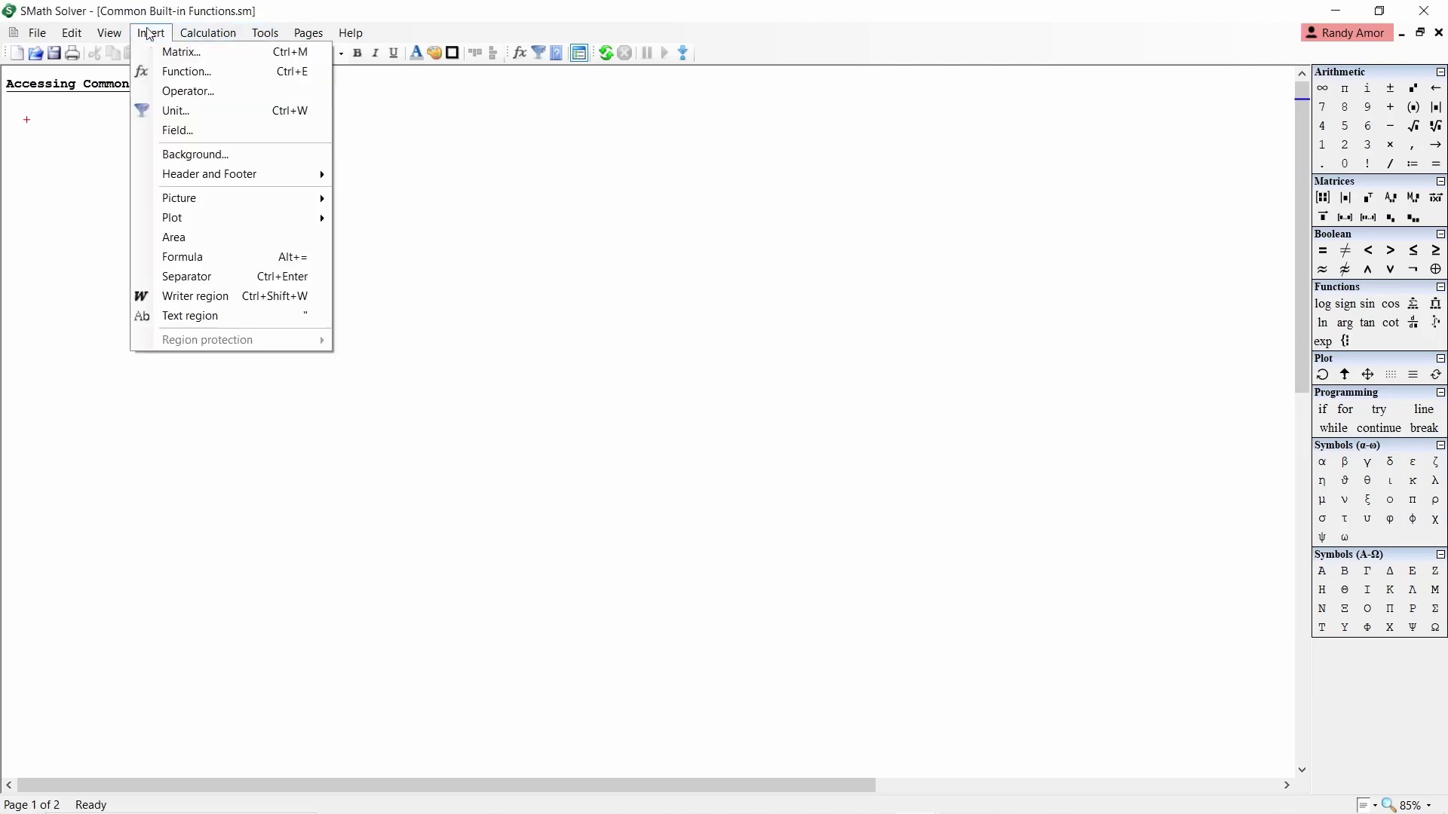
click(175, 72)
click(604, 330)
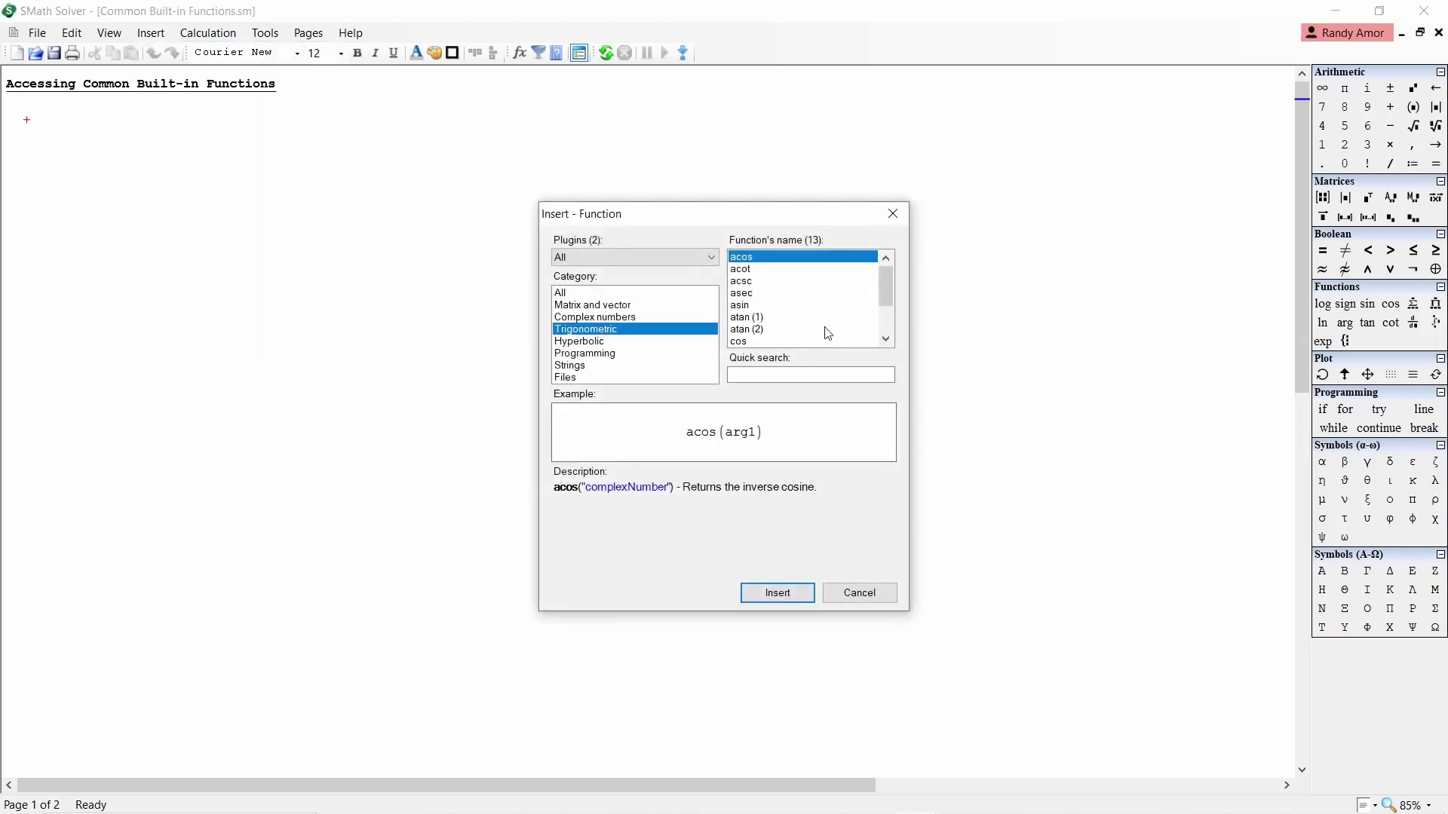
drag(883, 287, 884, 316)
click(769, 330)
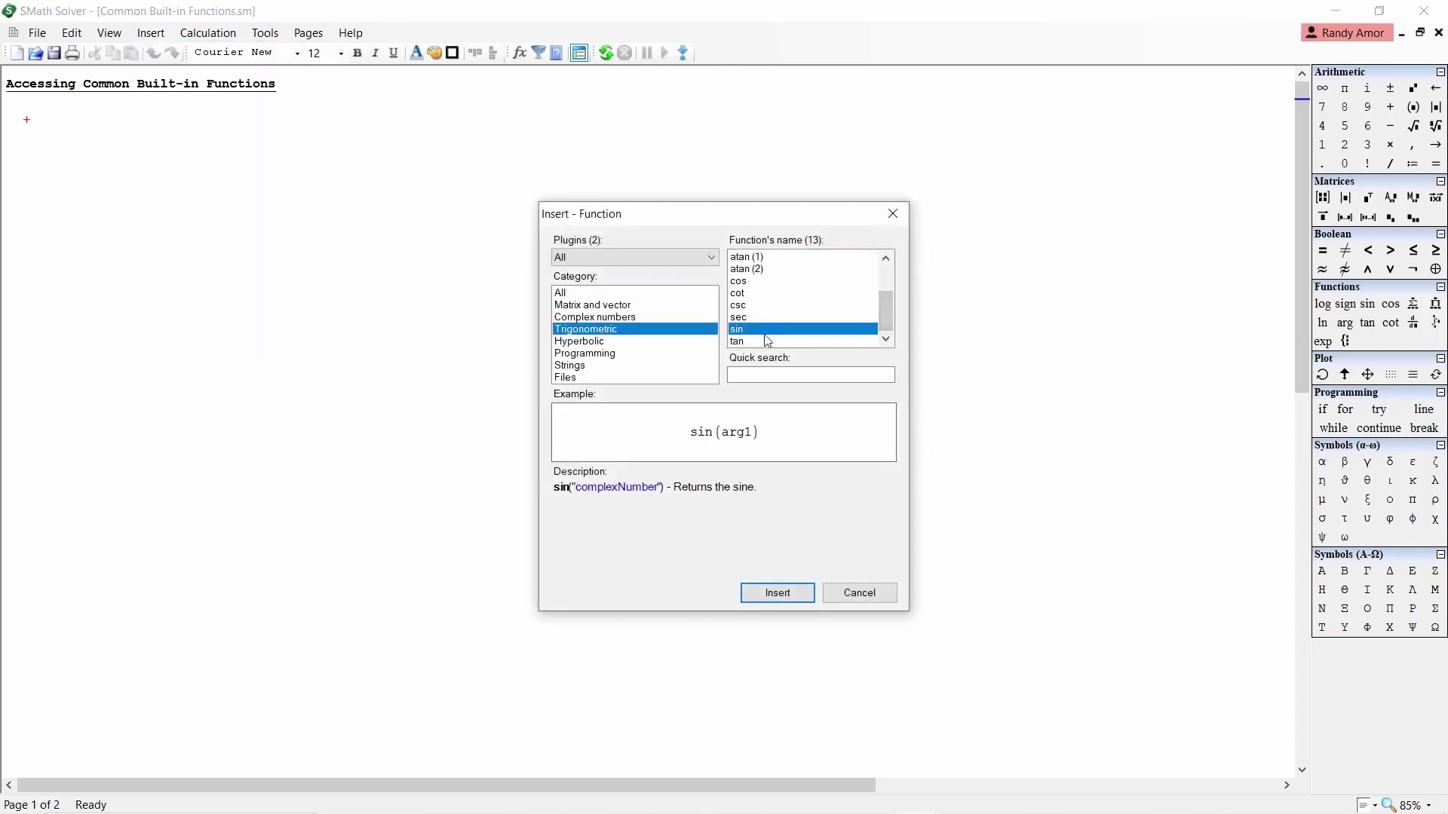
click(788, 596)
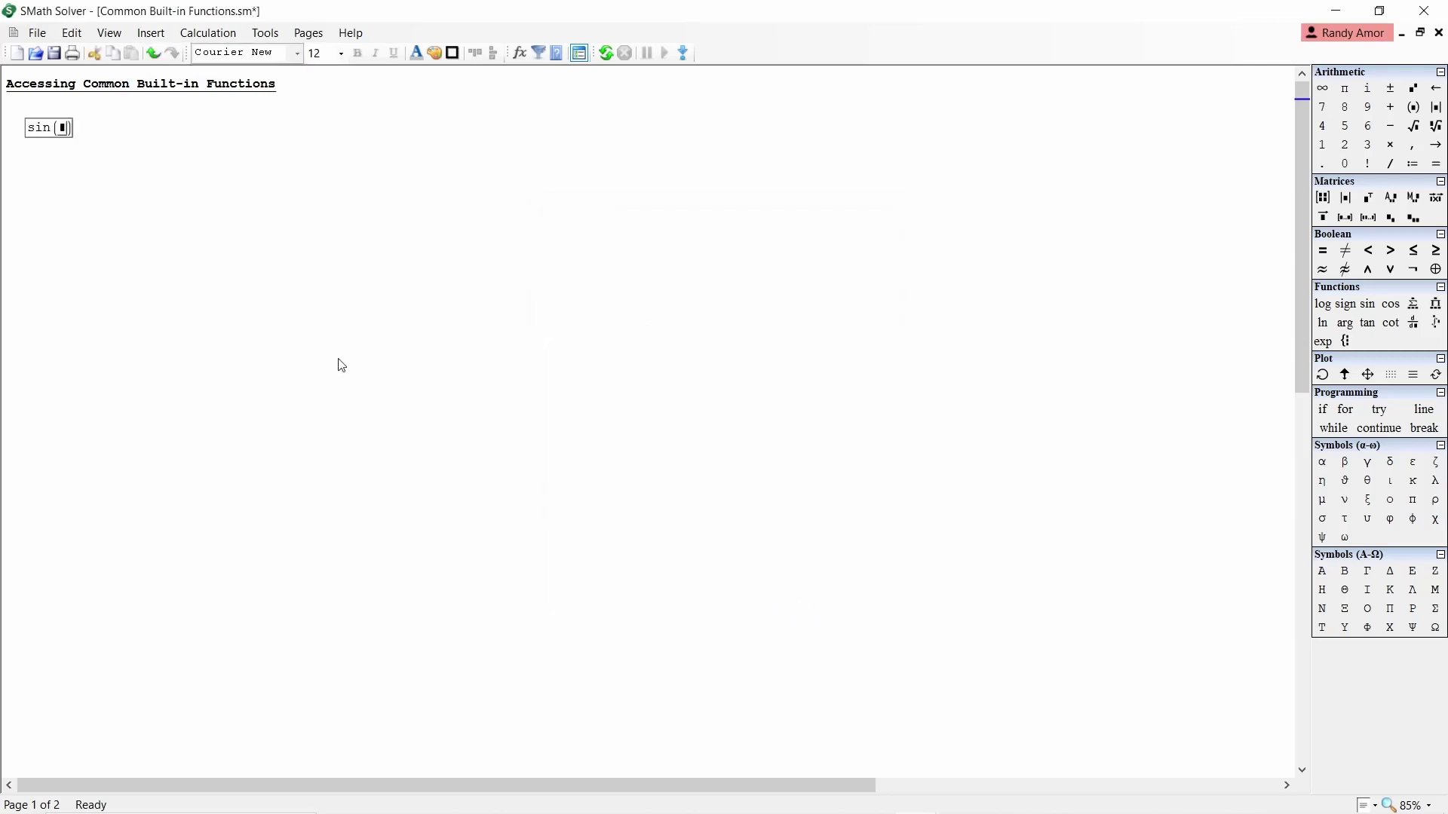
Fill the sine argument with π/6 and evaluate it, giving 0.5
text(p)
key(Return)
text(/6)=0.5)
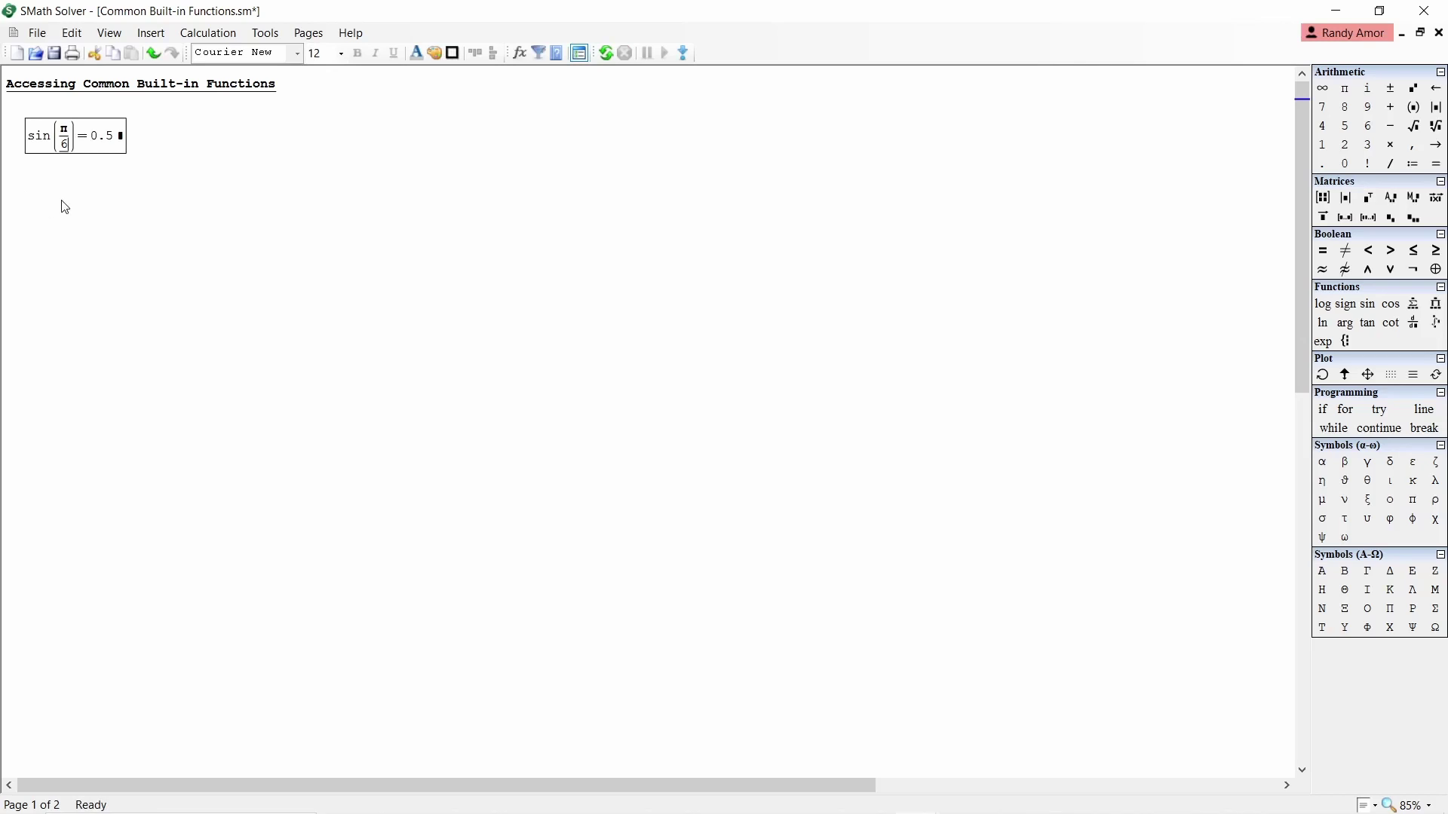
click(29, 194)
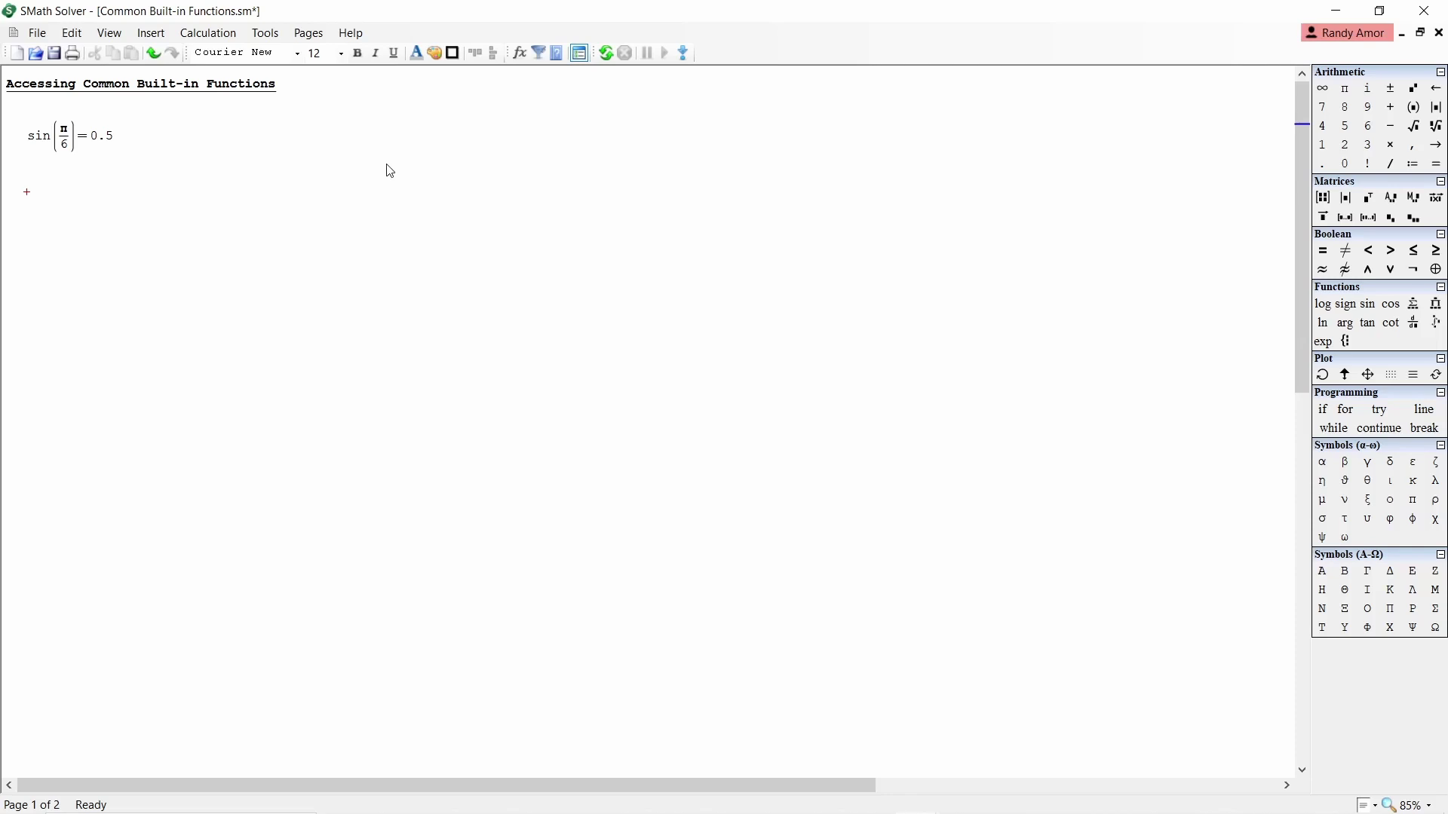
key(ctrl+e)
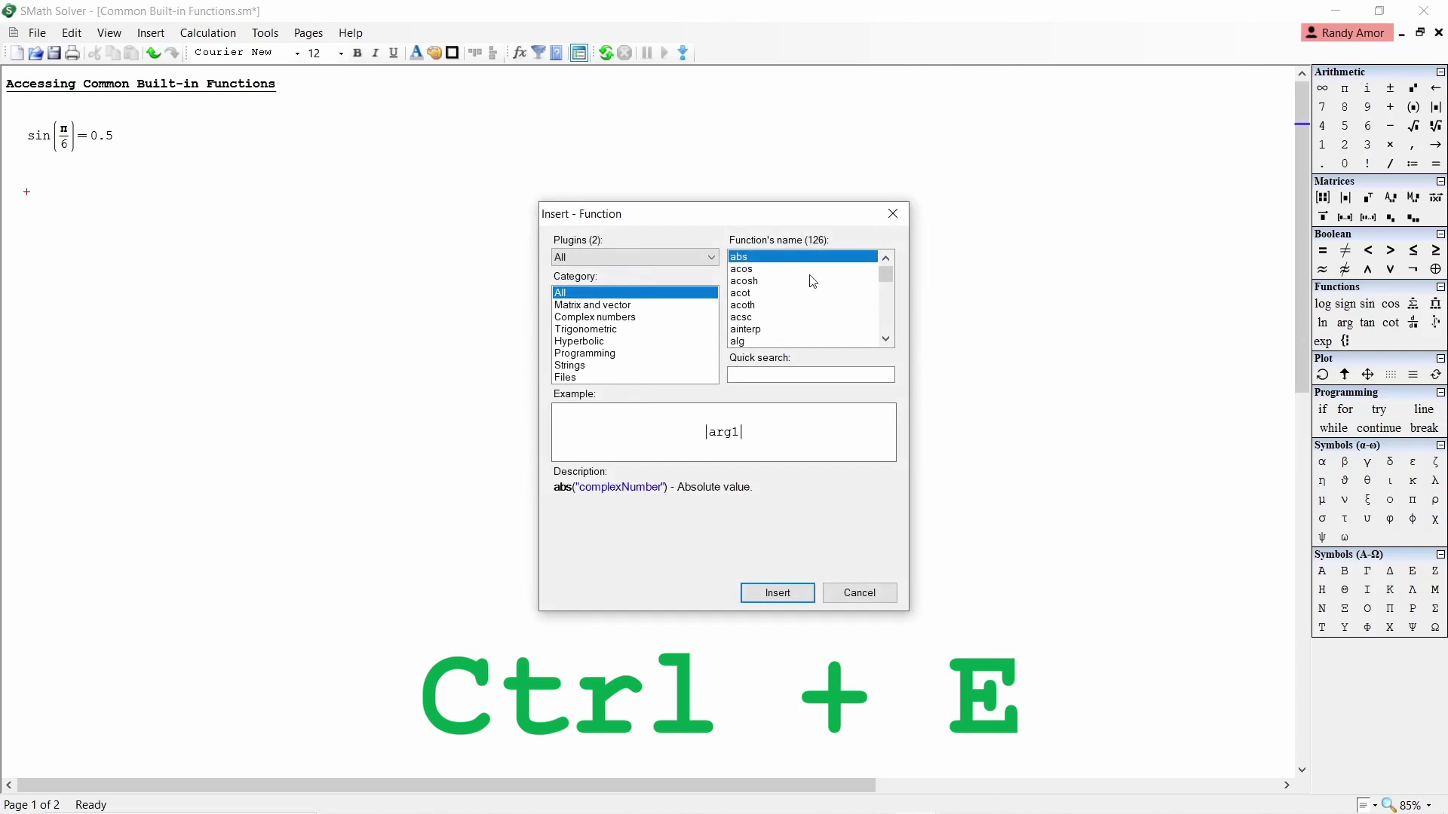
click(894, 215)
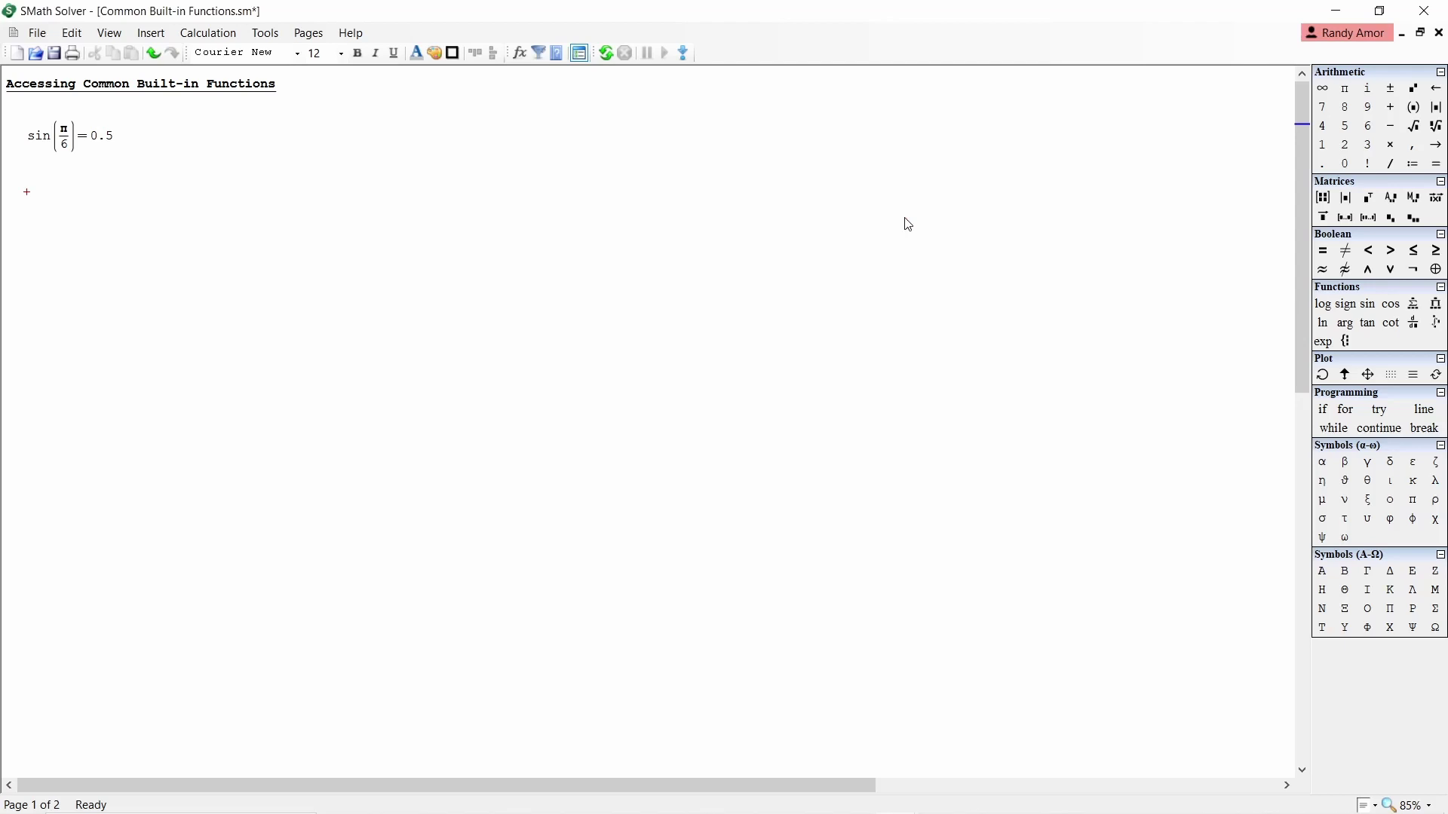
click(520, 54)
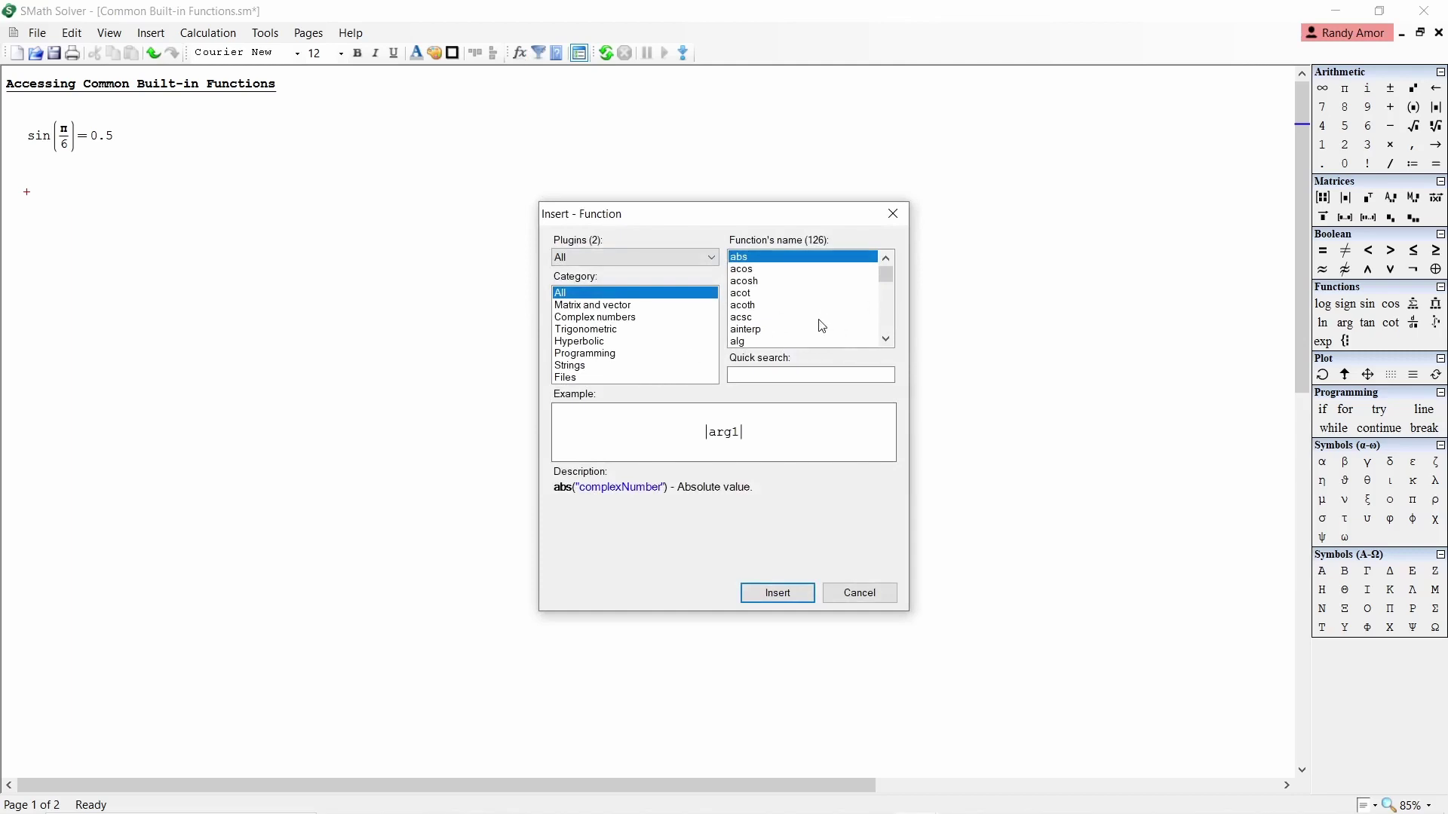
click(895, 216)
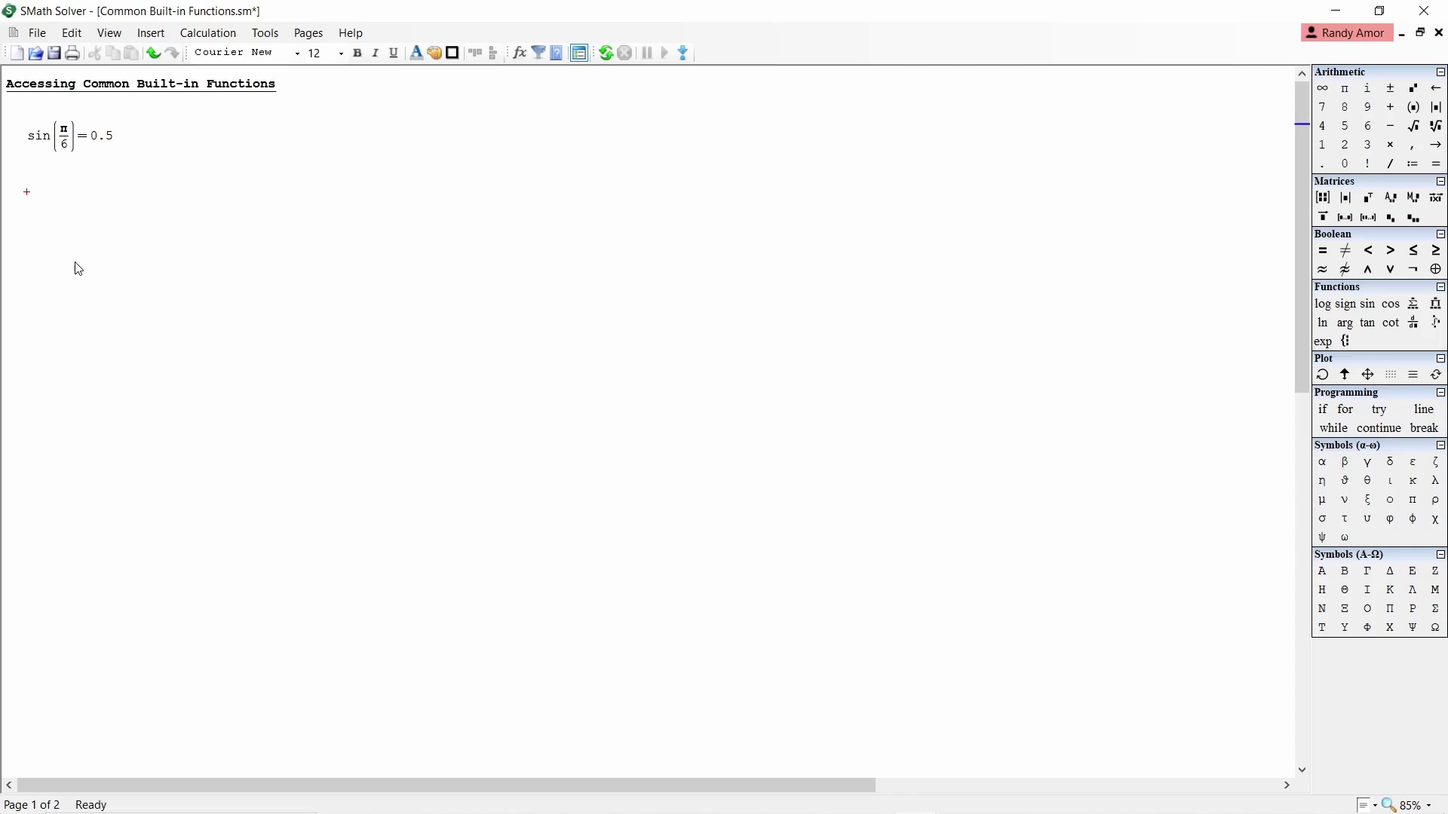
Type sin and turn it into an empty sin(■) function with Tab
text(sin)
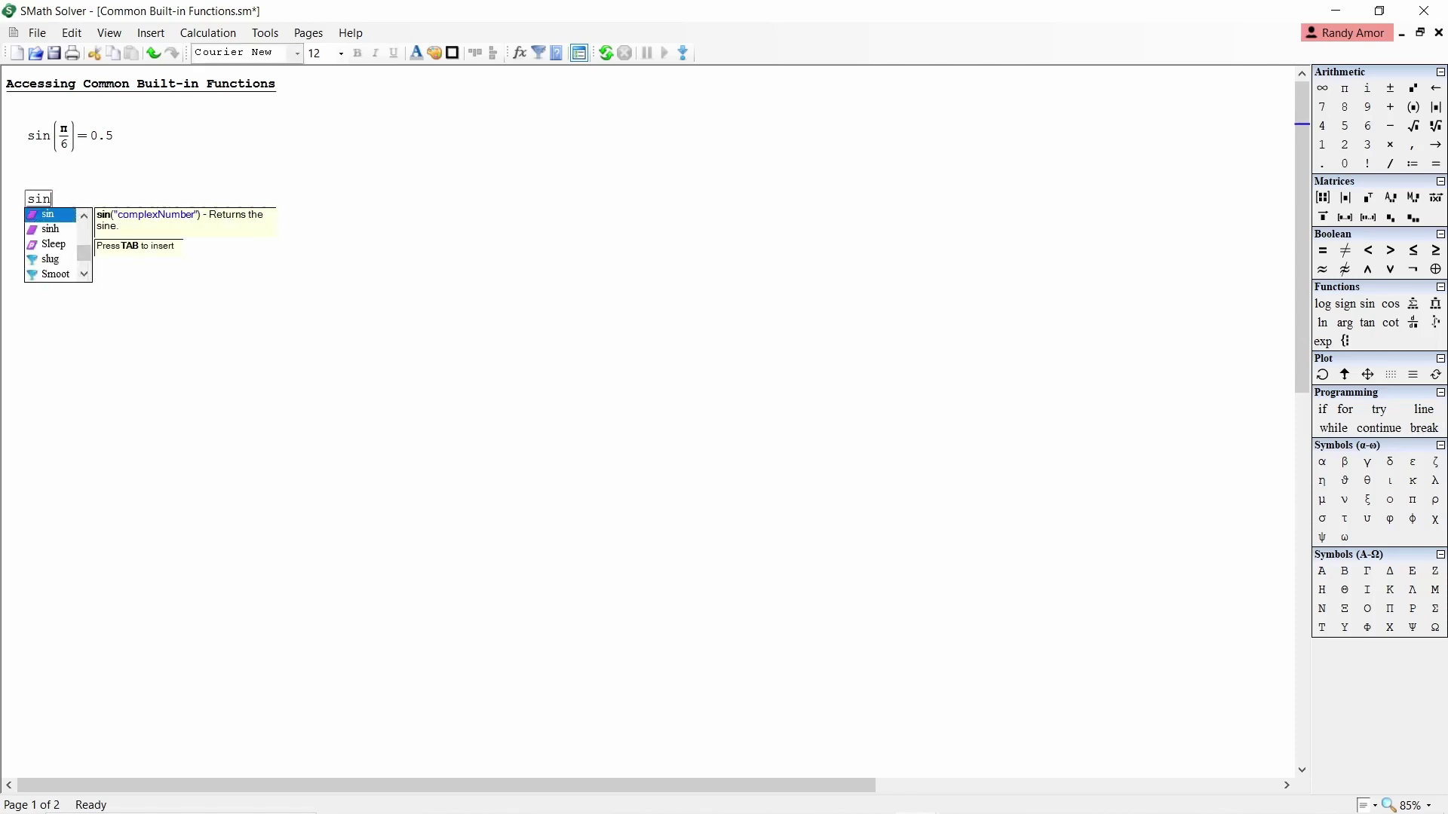
key(Tab)
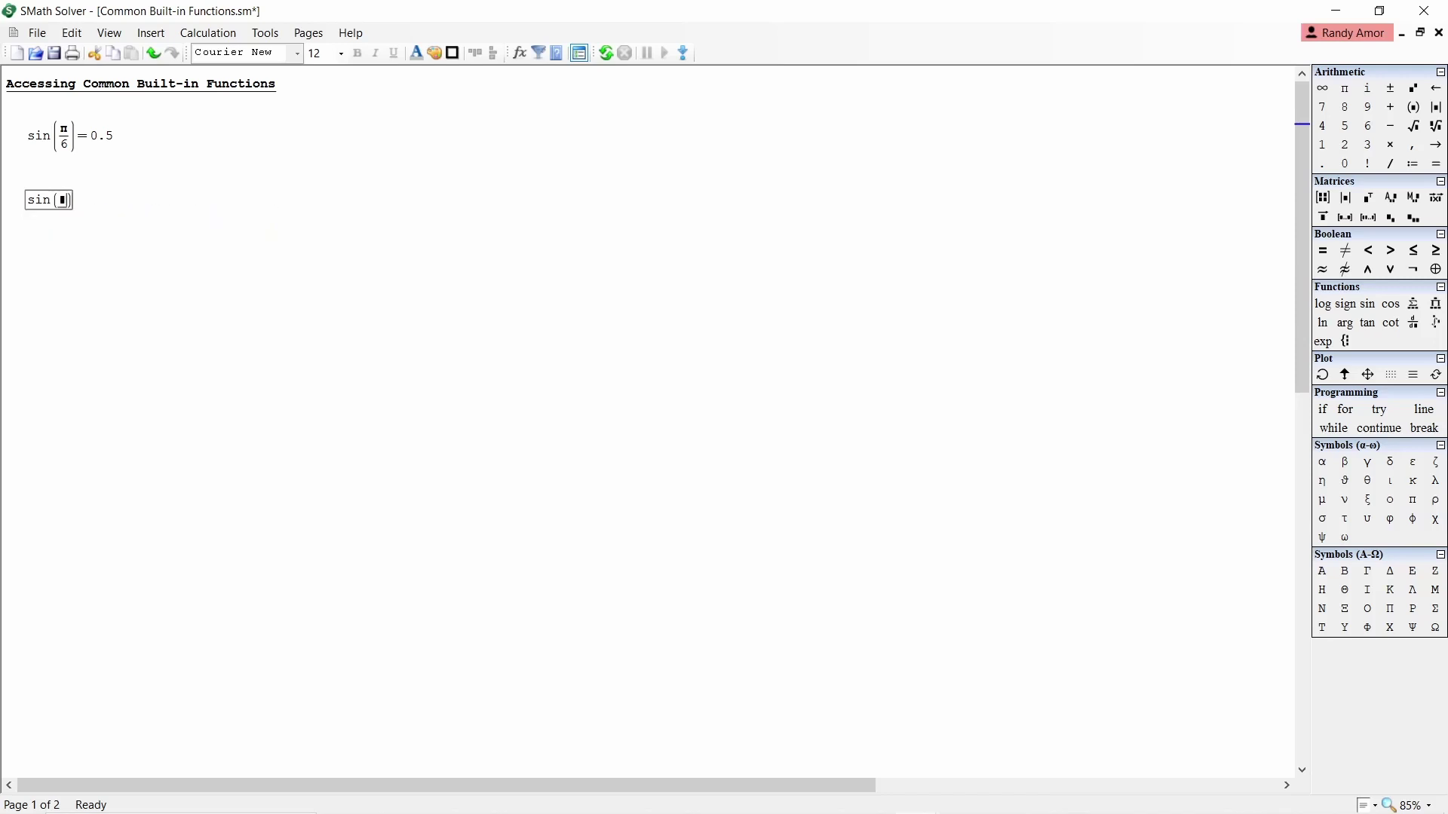
click(47, 265)
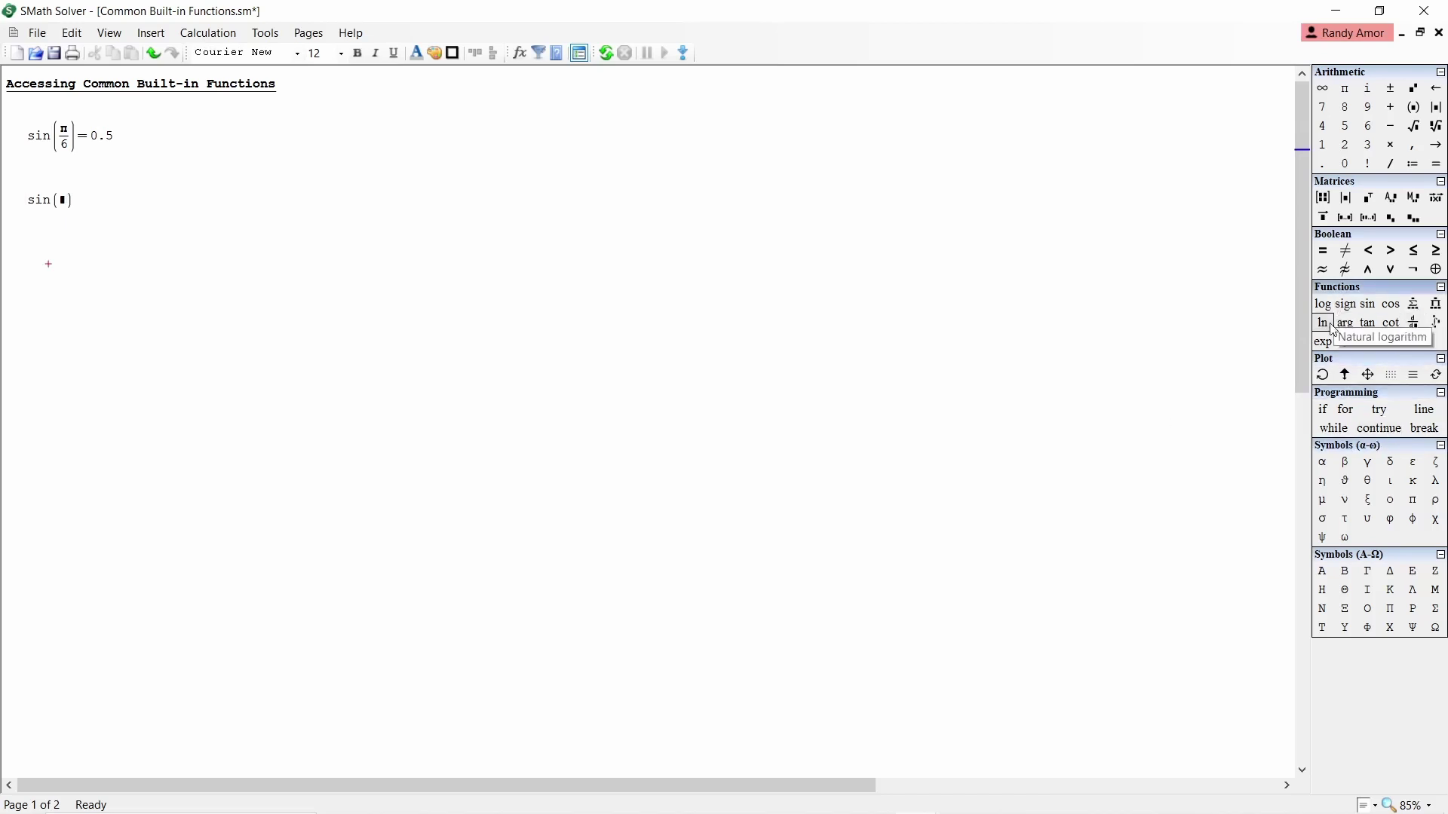
Add a second sin(■) from the Functions panel and move it up under the first
click(1370, 310)
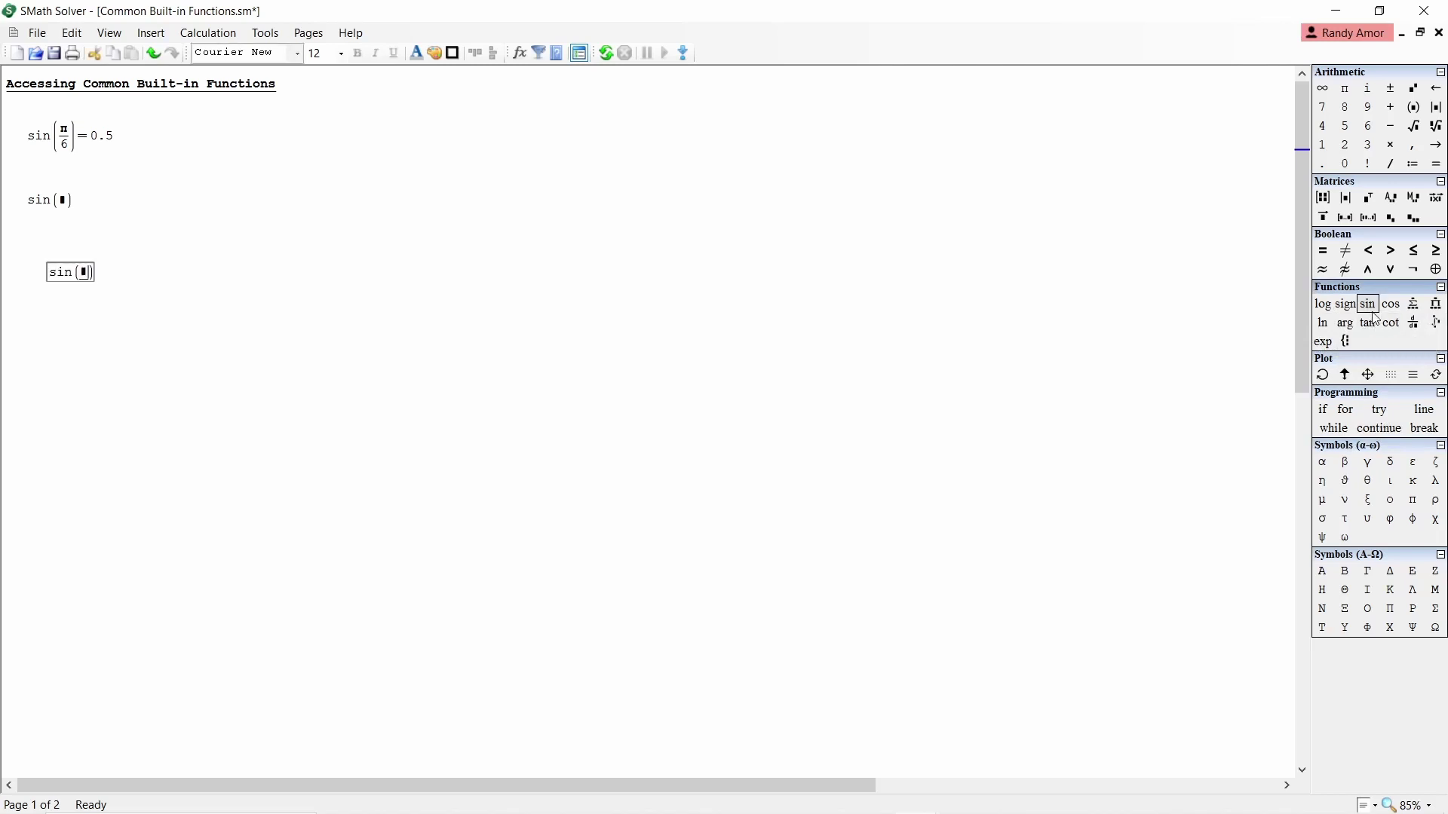
click(91, 323)
drag(128, 322, 51, 252)
click(135, 286)
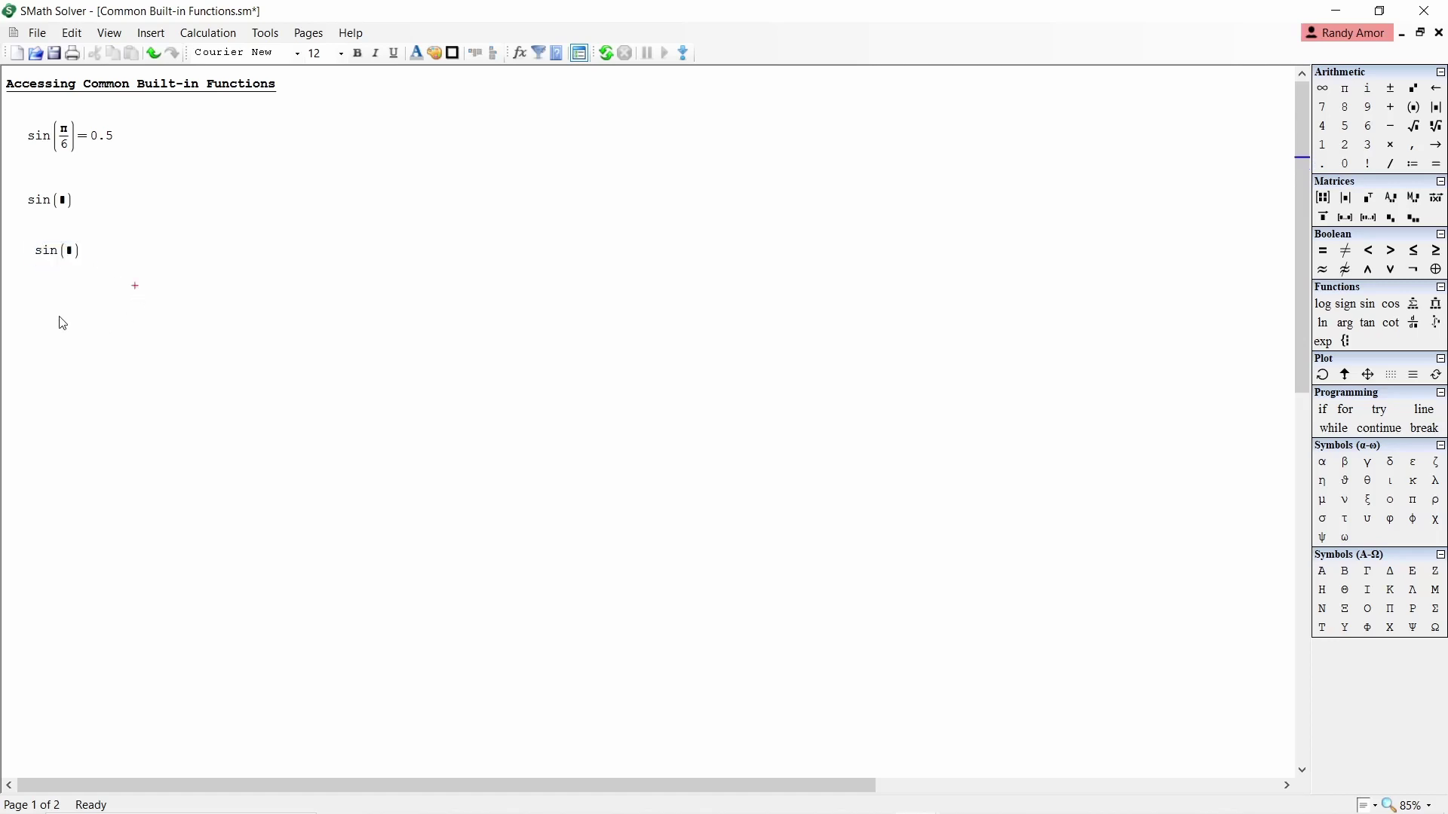
click(48, 300)
Add a 'Trigonometric Functions' label and evaluate sin(30) = -0.988032 beneath it
text(Trig)
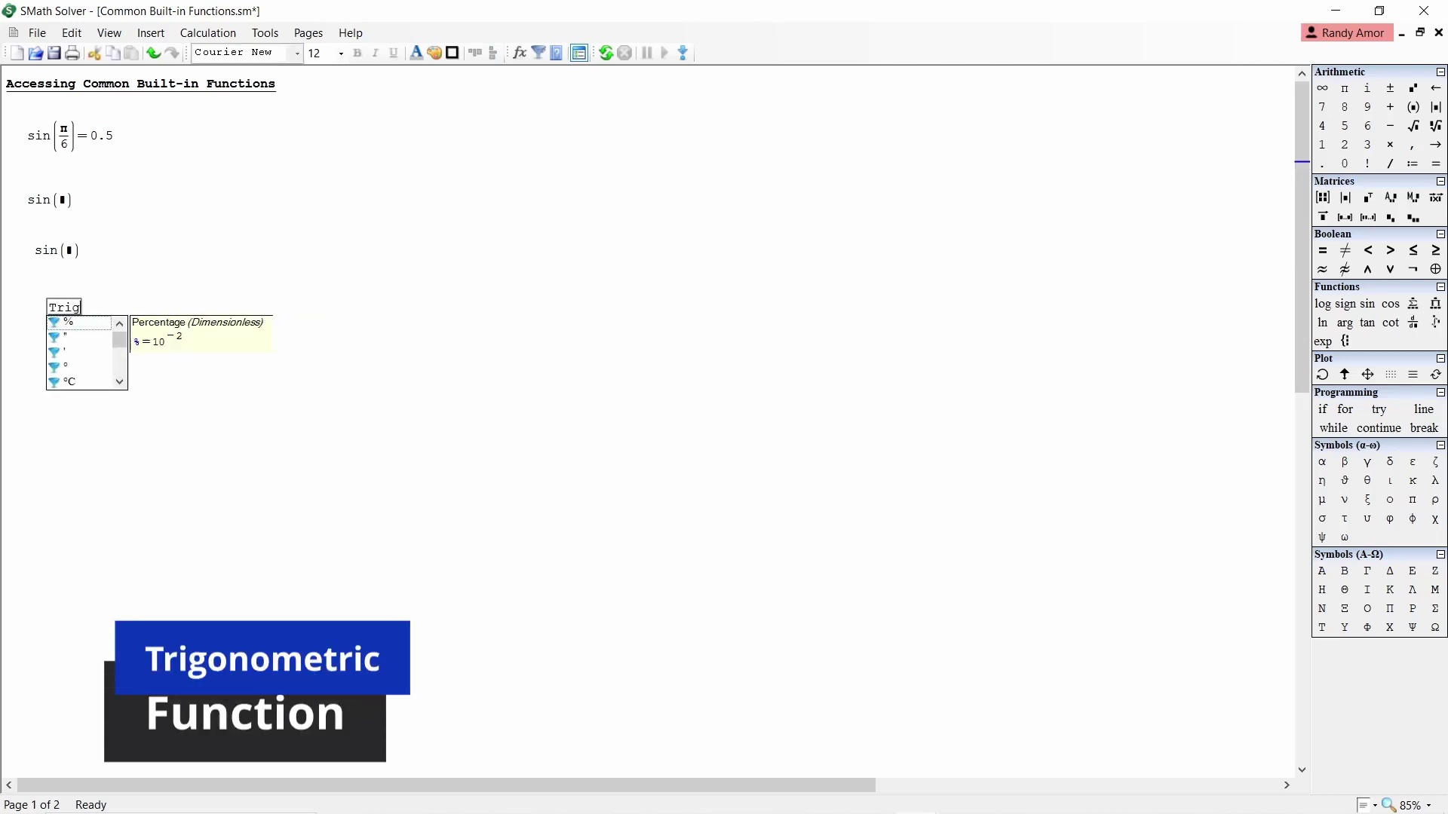
text(onometric Functions)
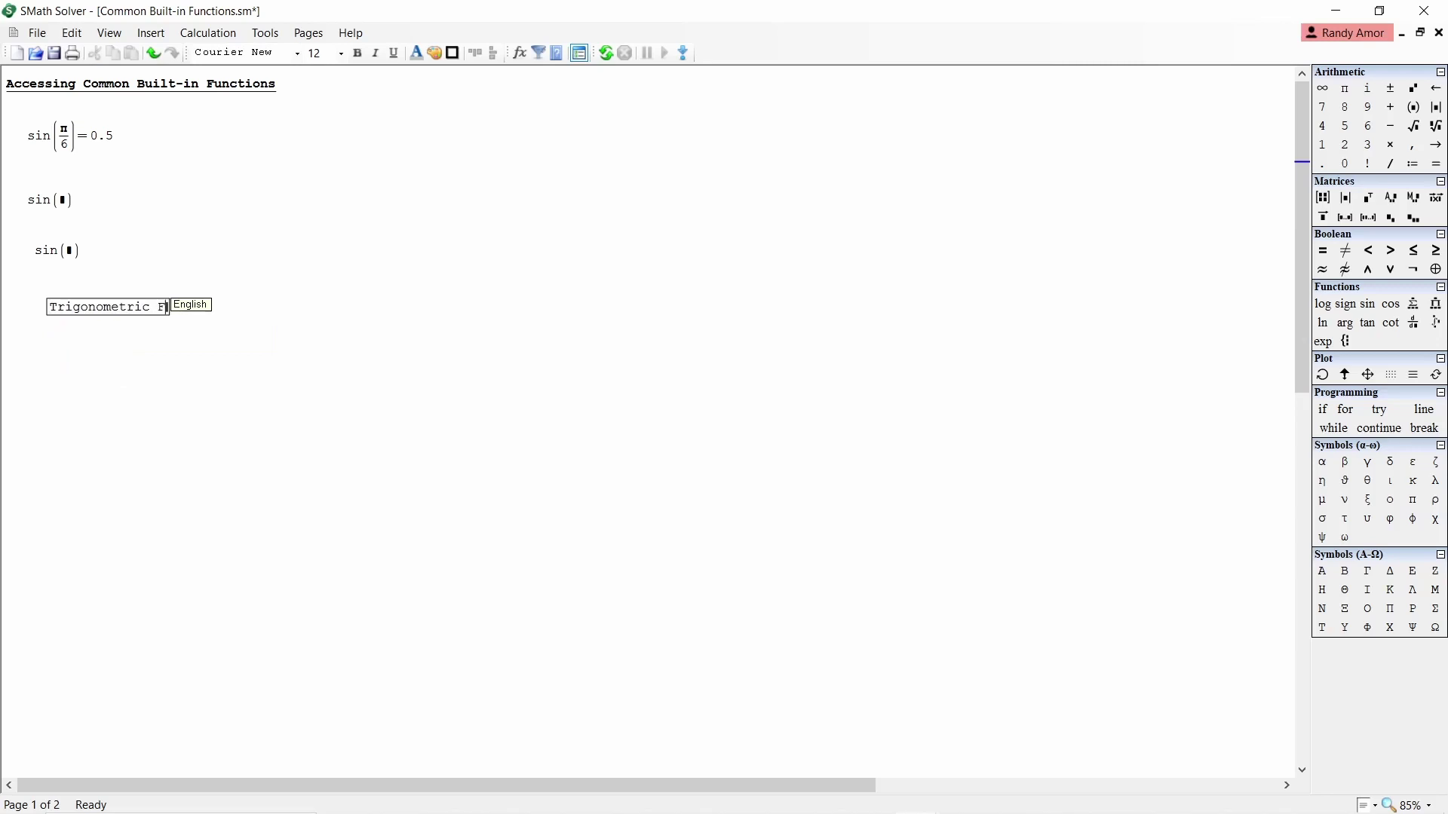
click(49, 328)
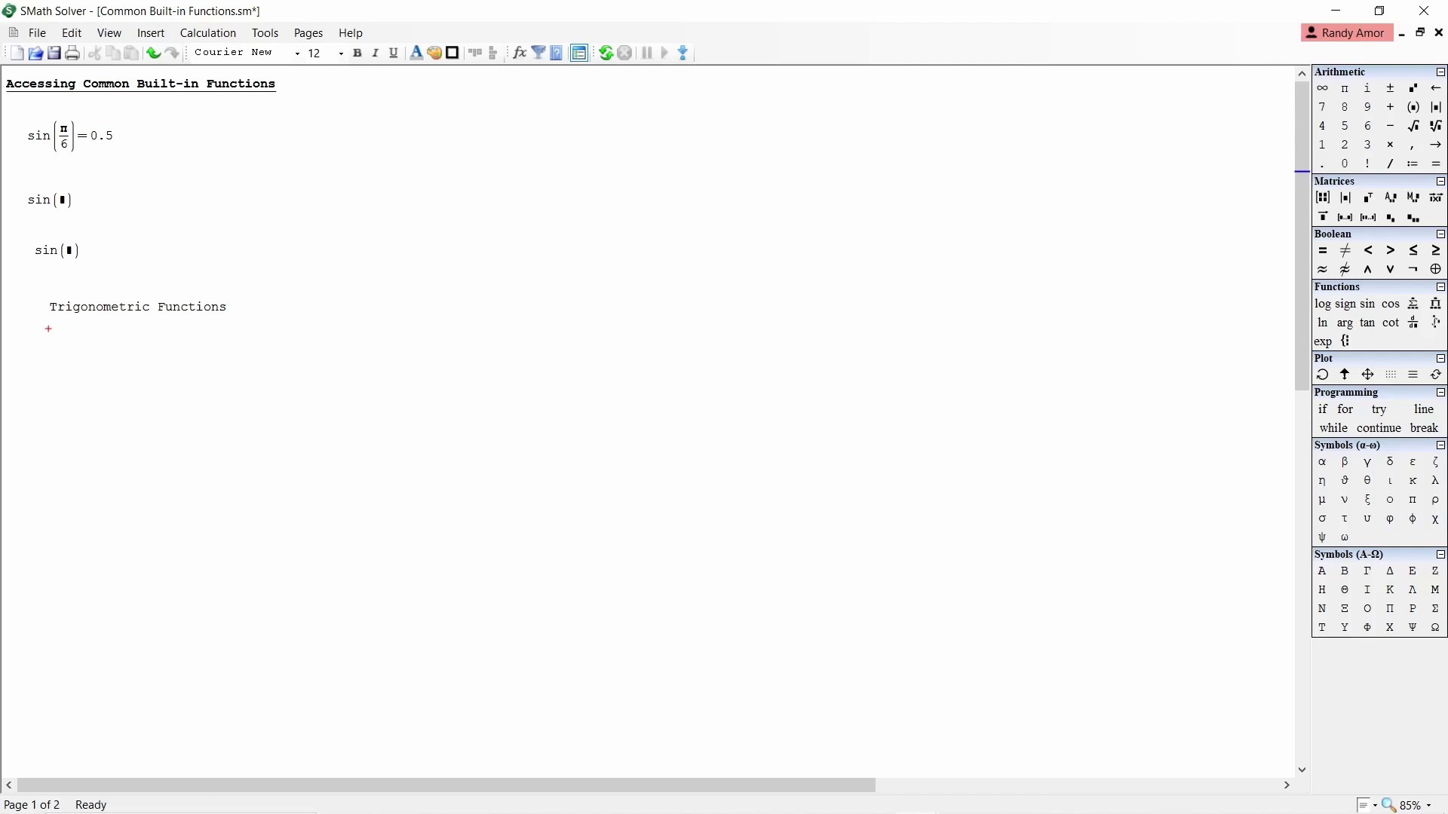
text(sin)
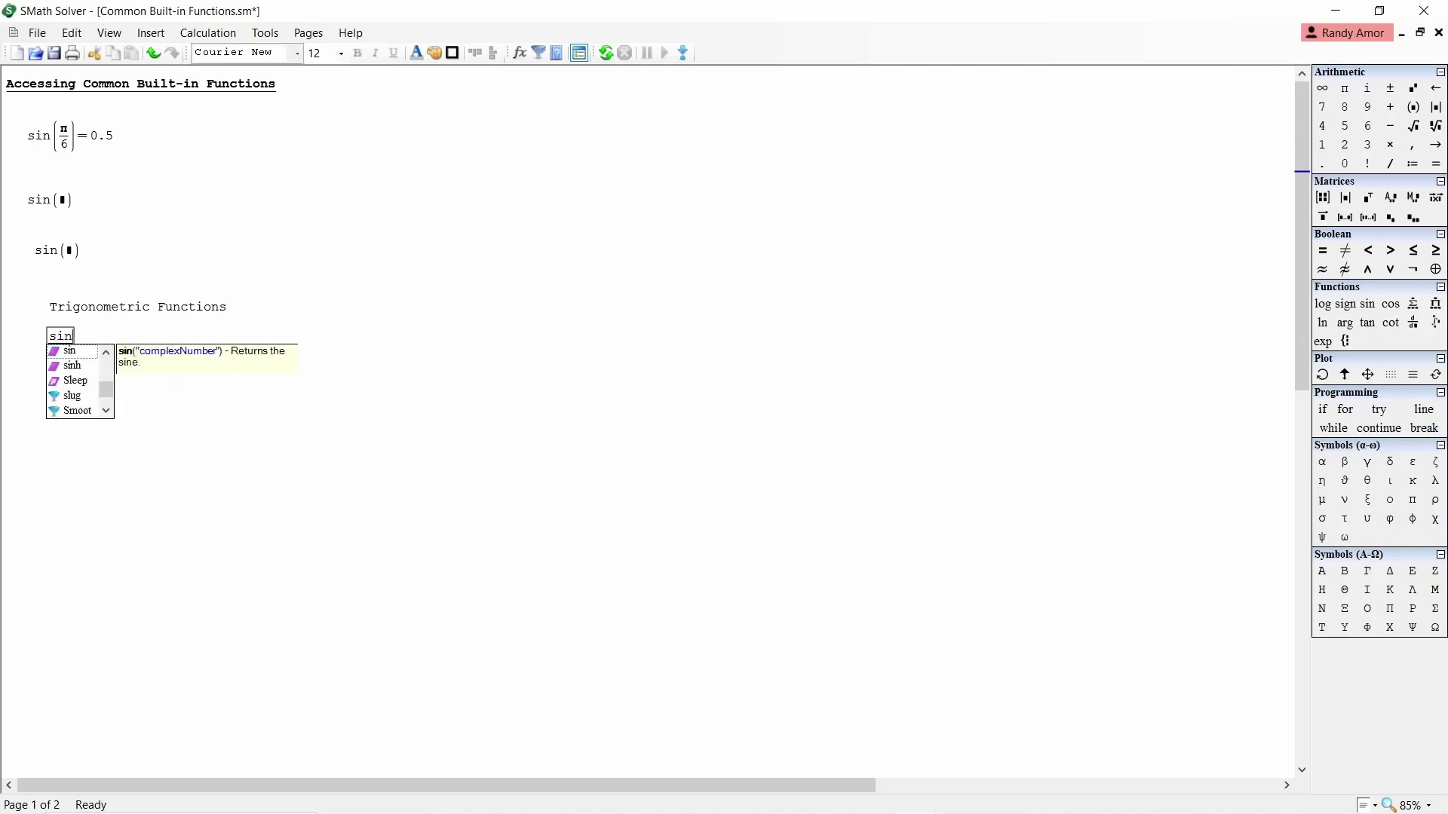
text(9)
key(BackSpace)
text((30))
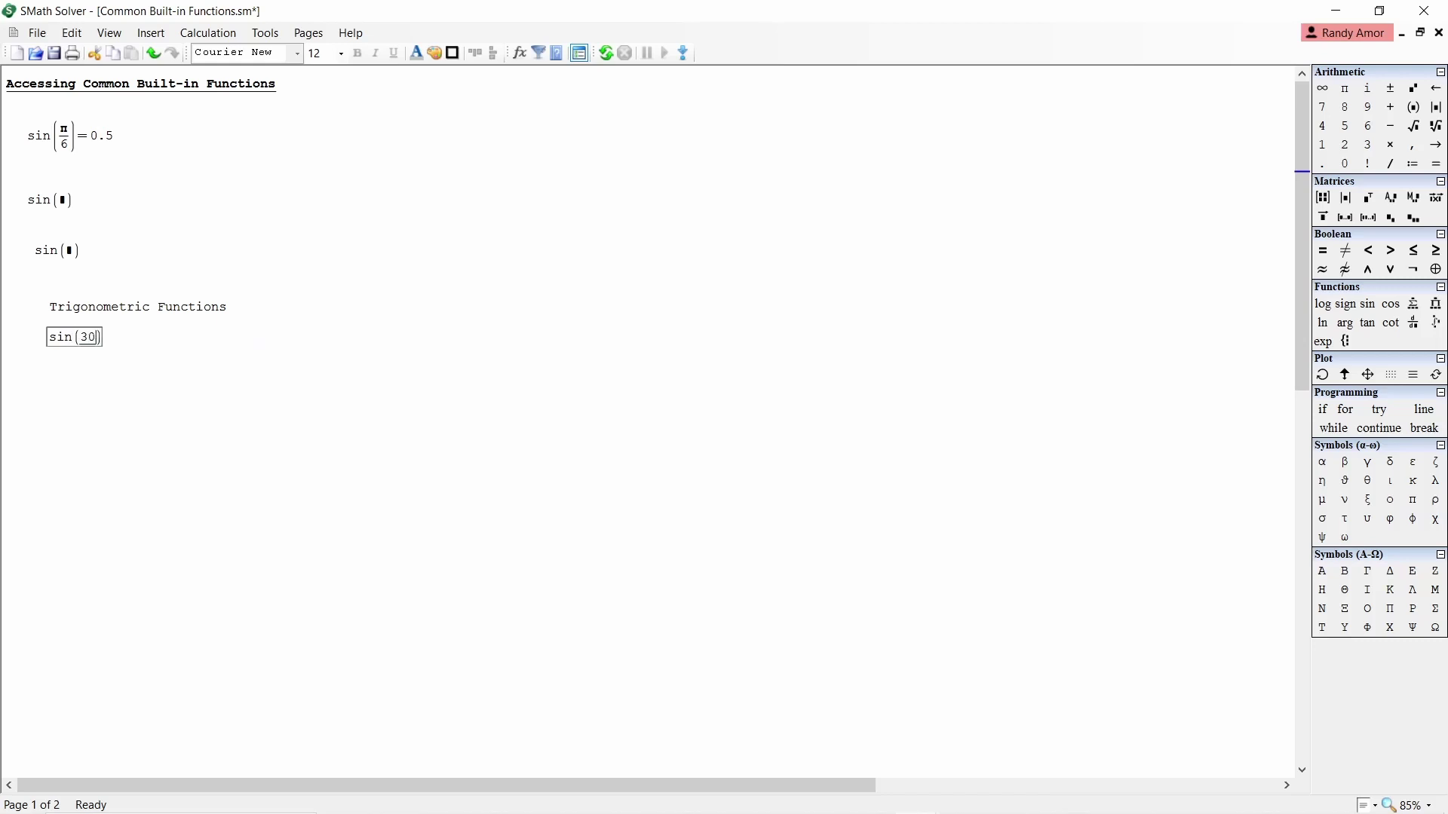
text(=−0.988032)
key(Return)
Evaluate sin(30·π/180), giving 0.5
click(48, 358)
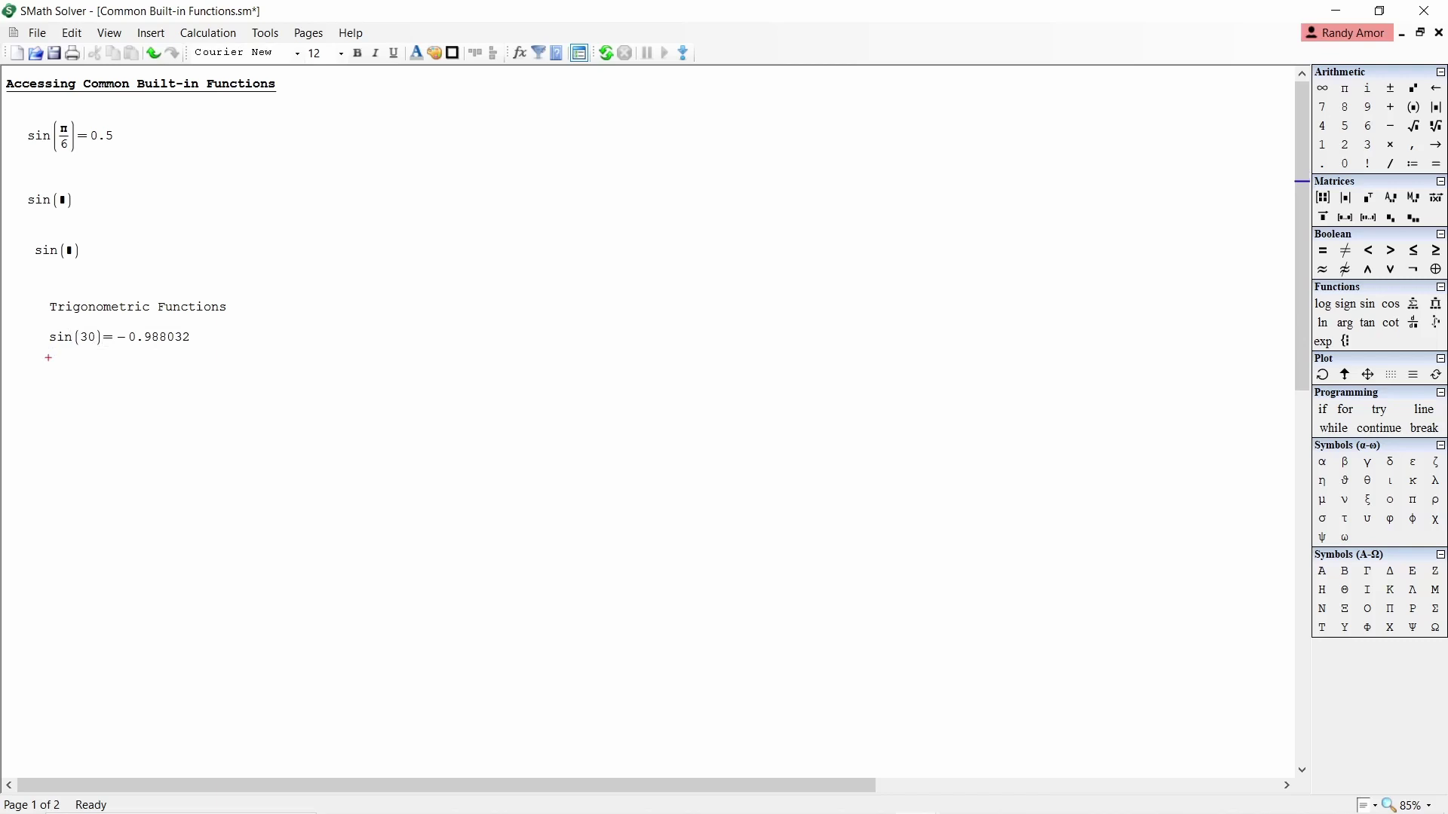
click(50, 366)
text(sin)
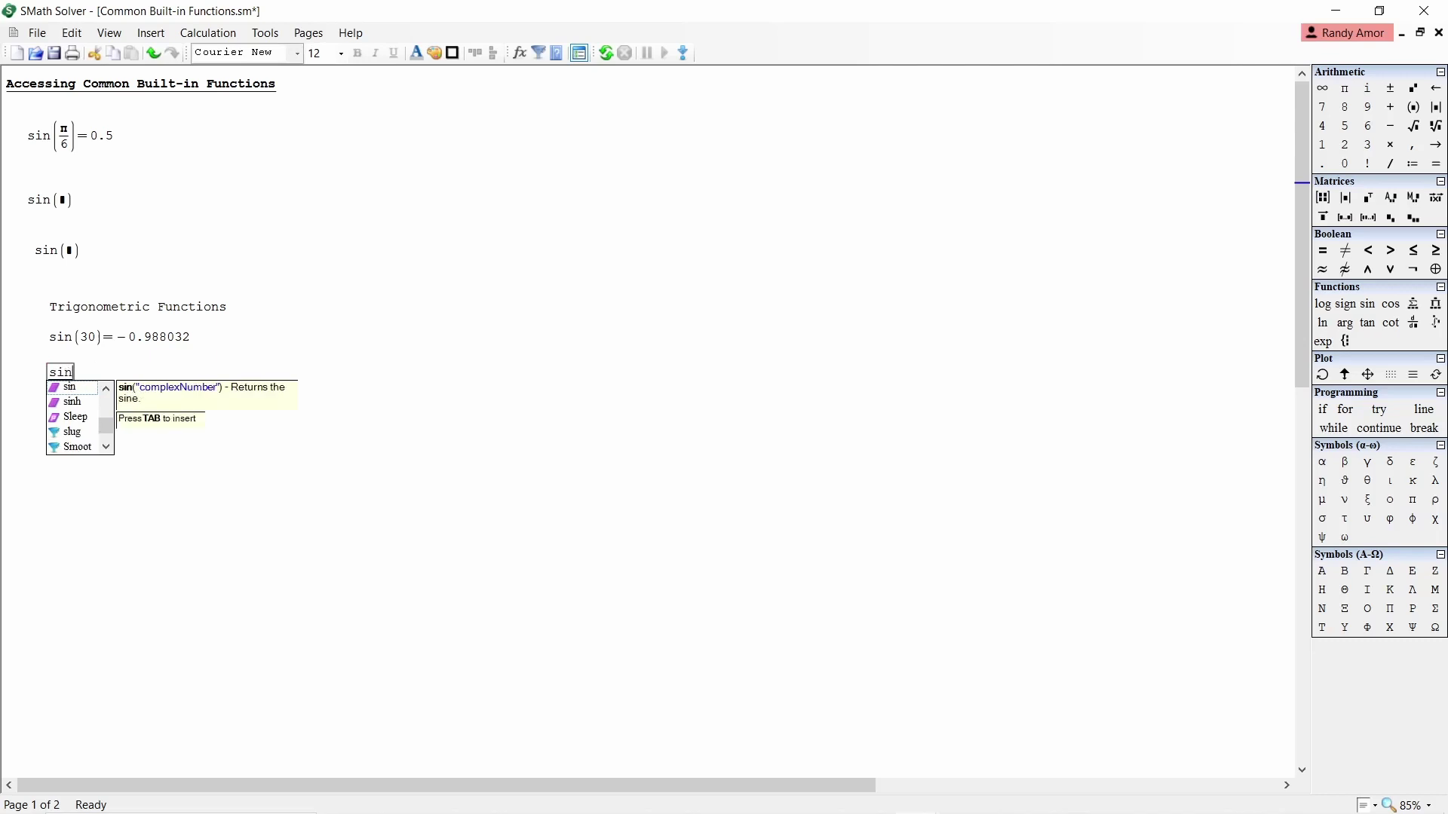
key(Return)
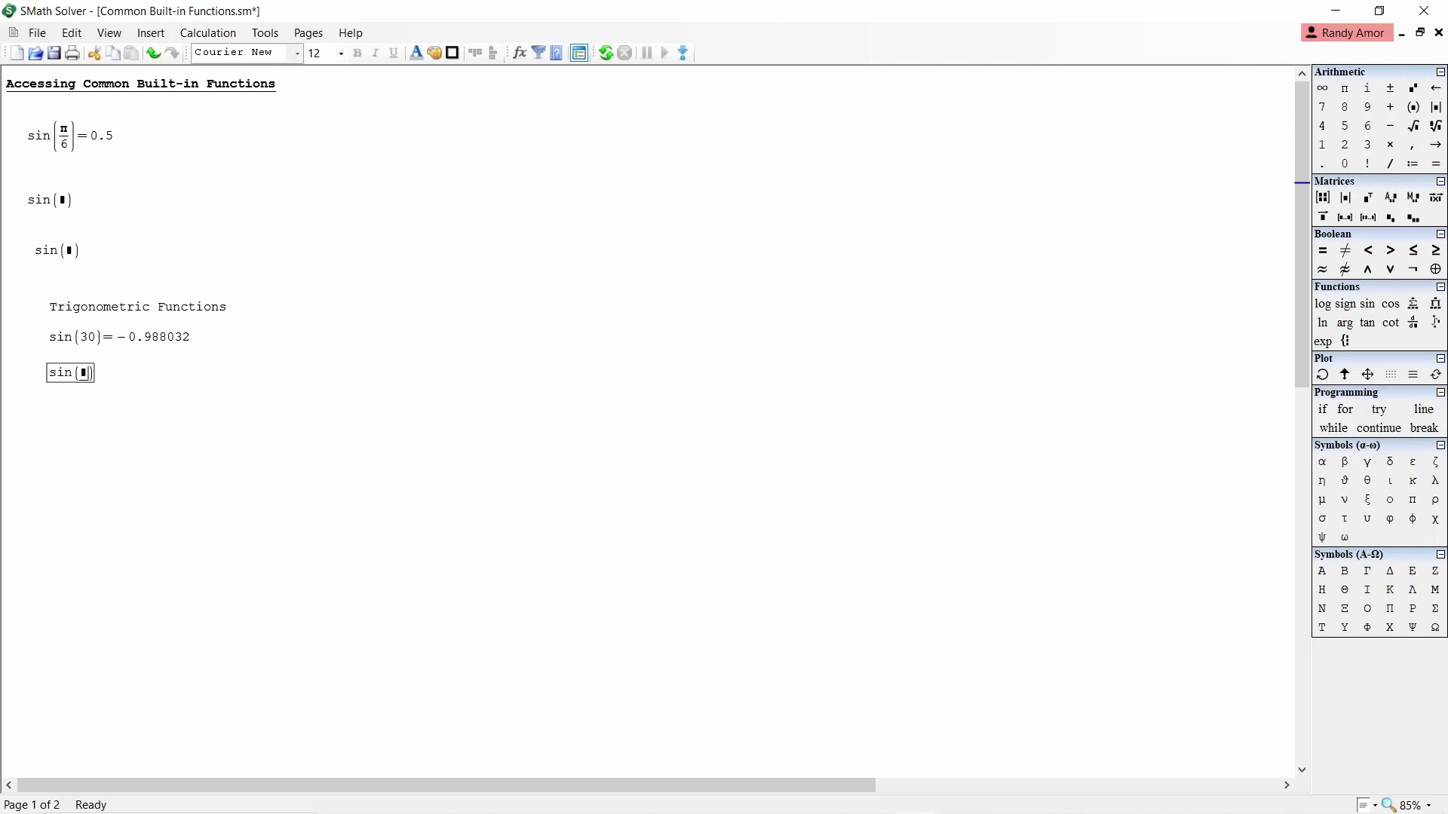
text(30)
text(*)
text(p)
key(ctrl+g)
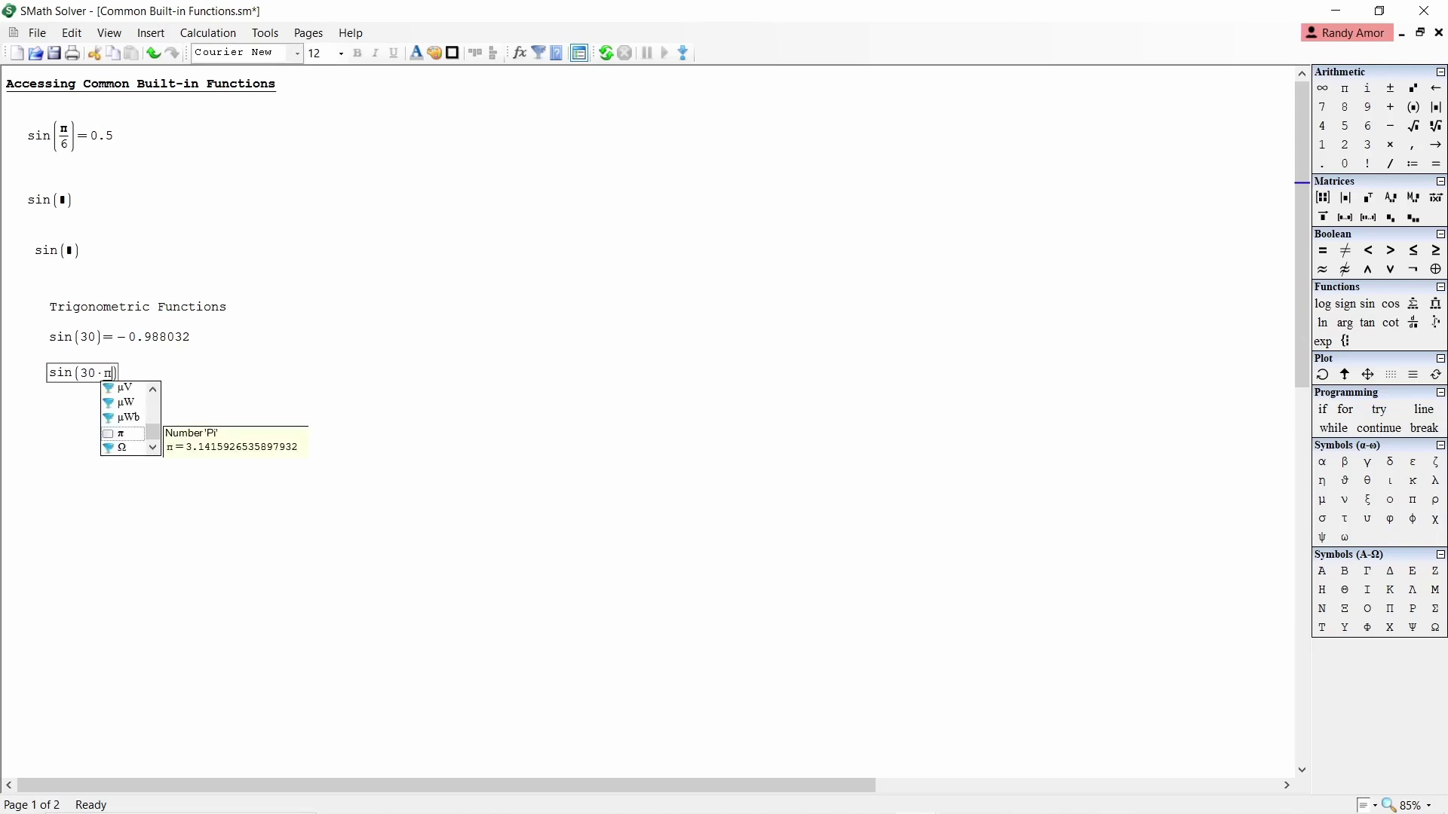
text(/180))
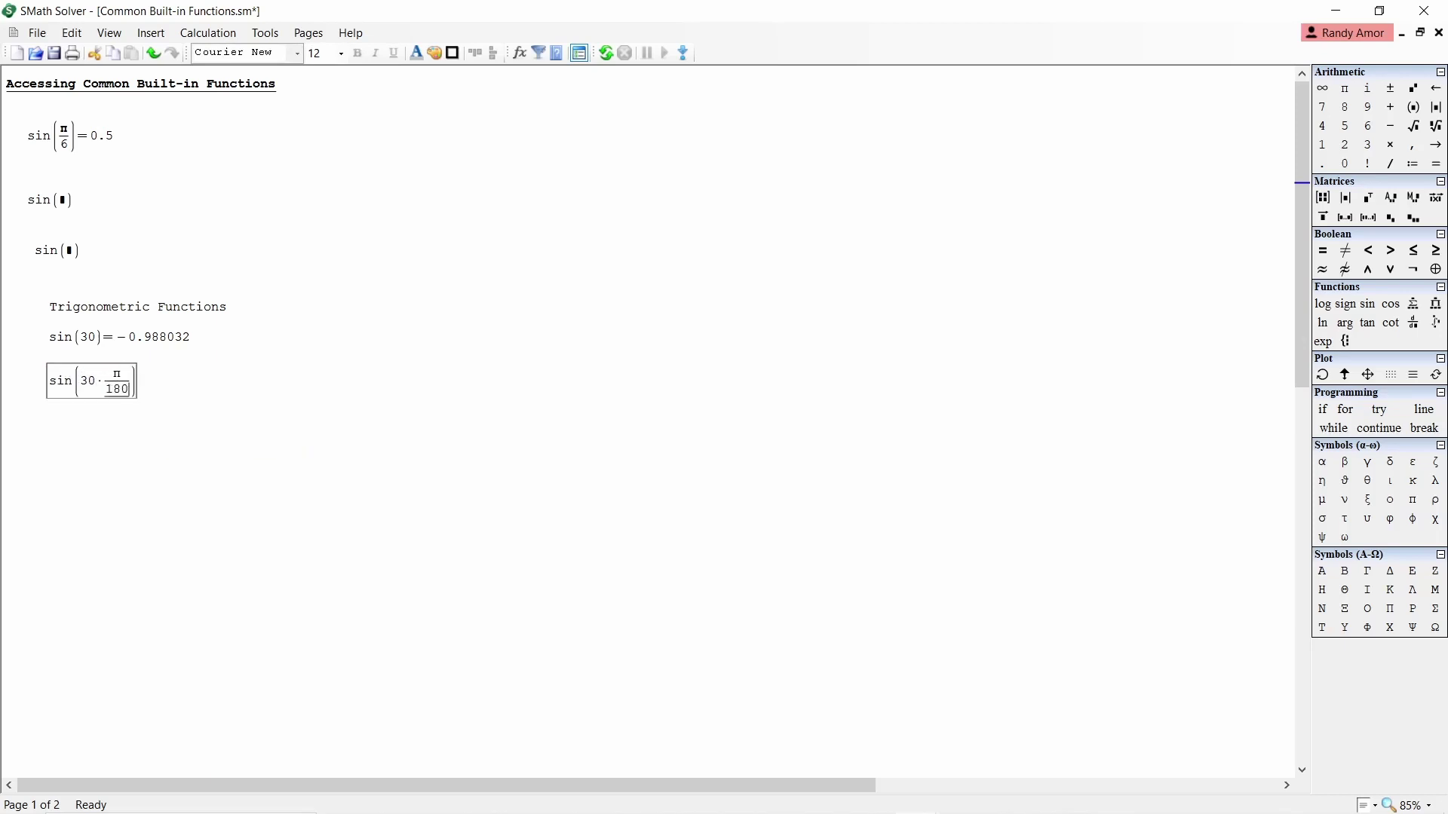
text(=0.5)
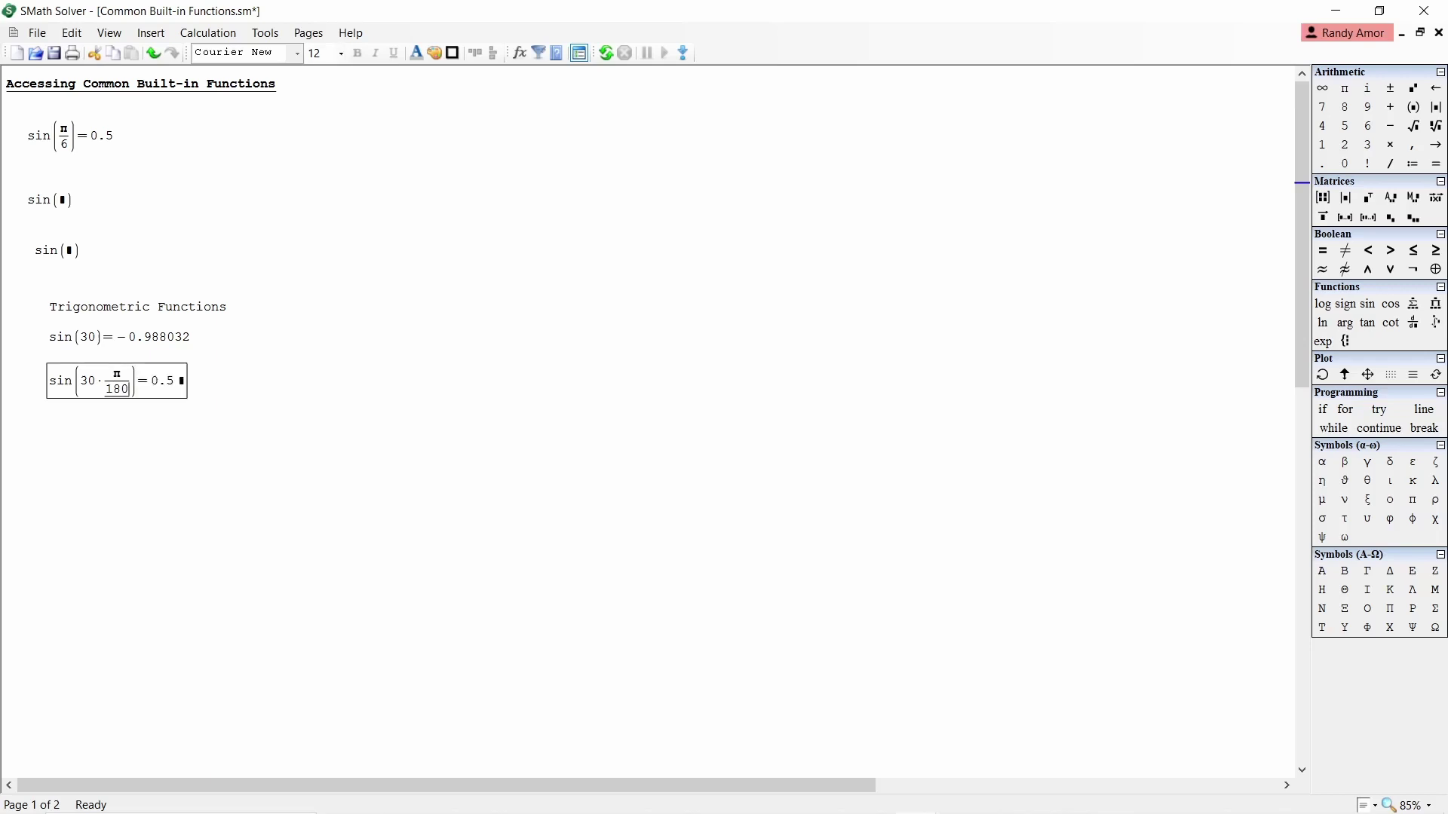
key(Return)
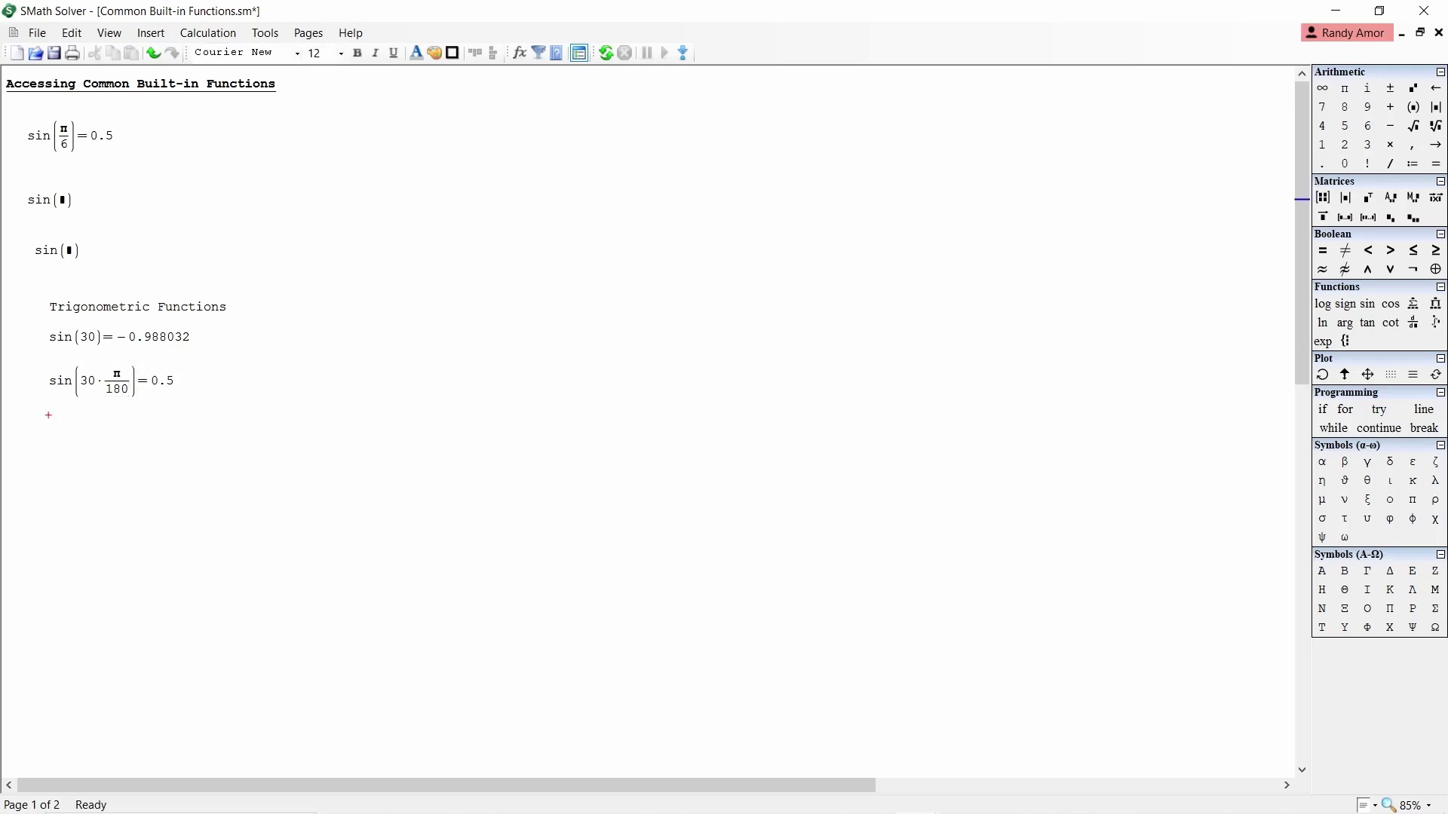
Evaluate acos(0.5) = 1.047198 and move the insertion point a line lower
text(acos)
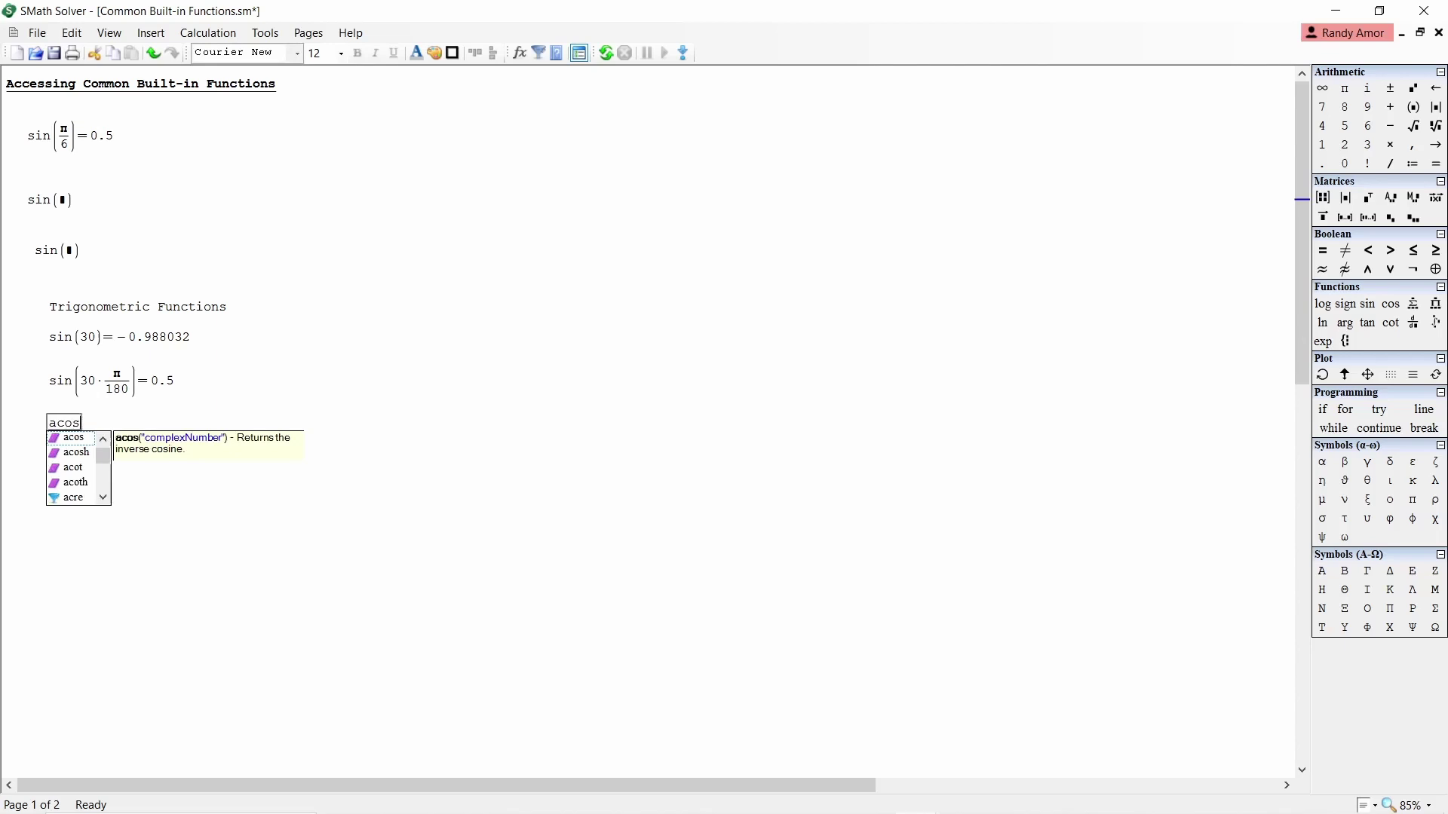
key(Return)
text(0.5))
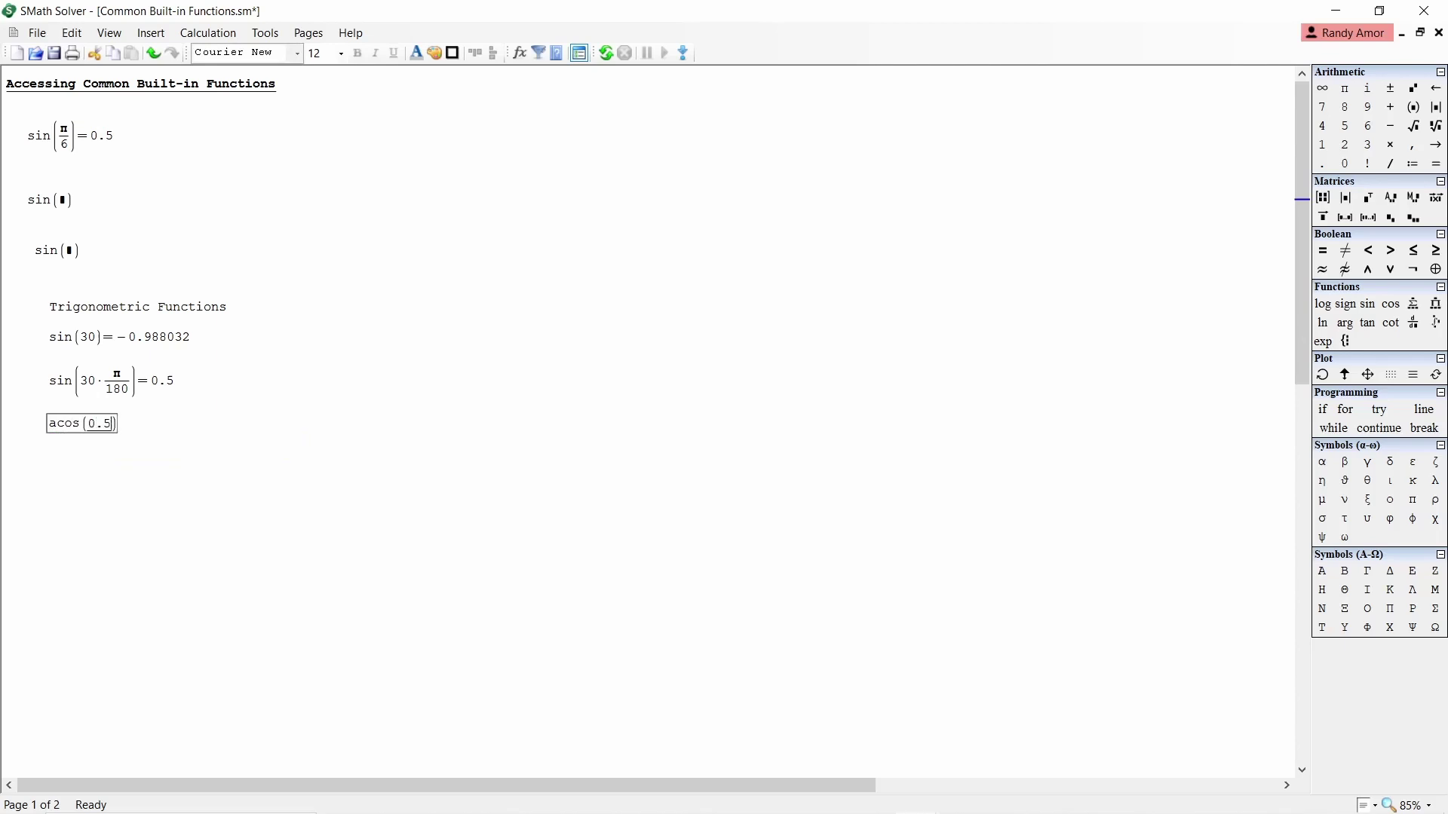
text(=1.047198)
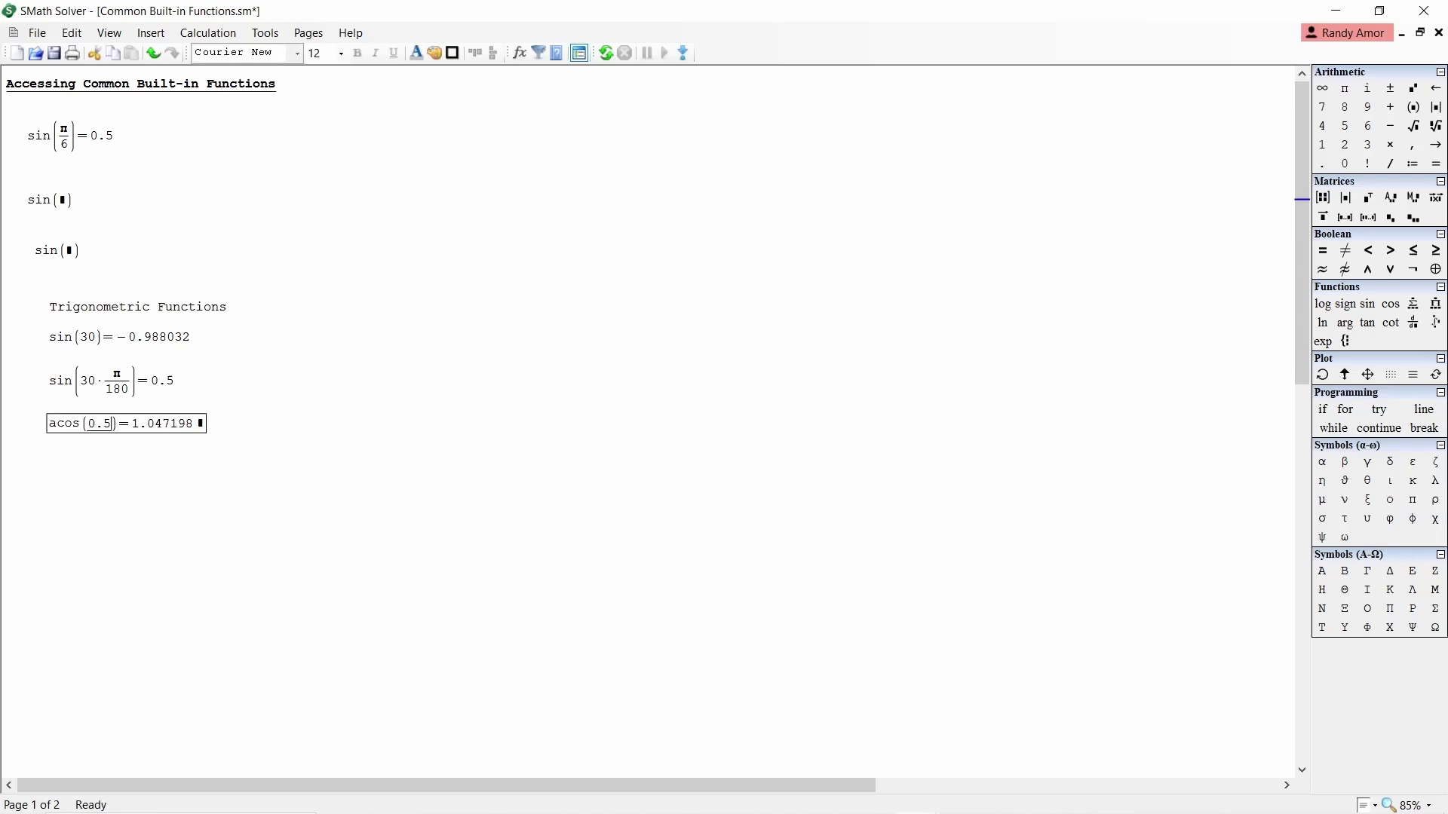
key(Return)
key(Down)
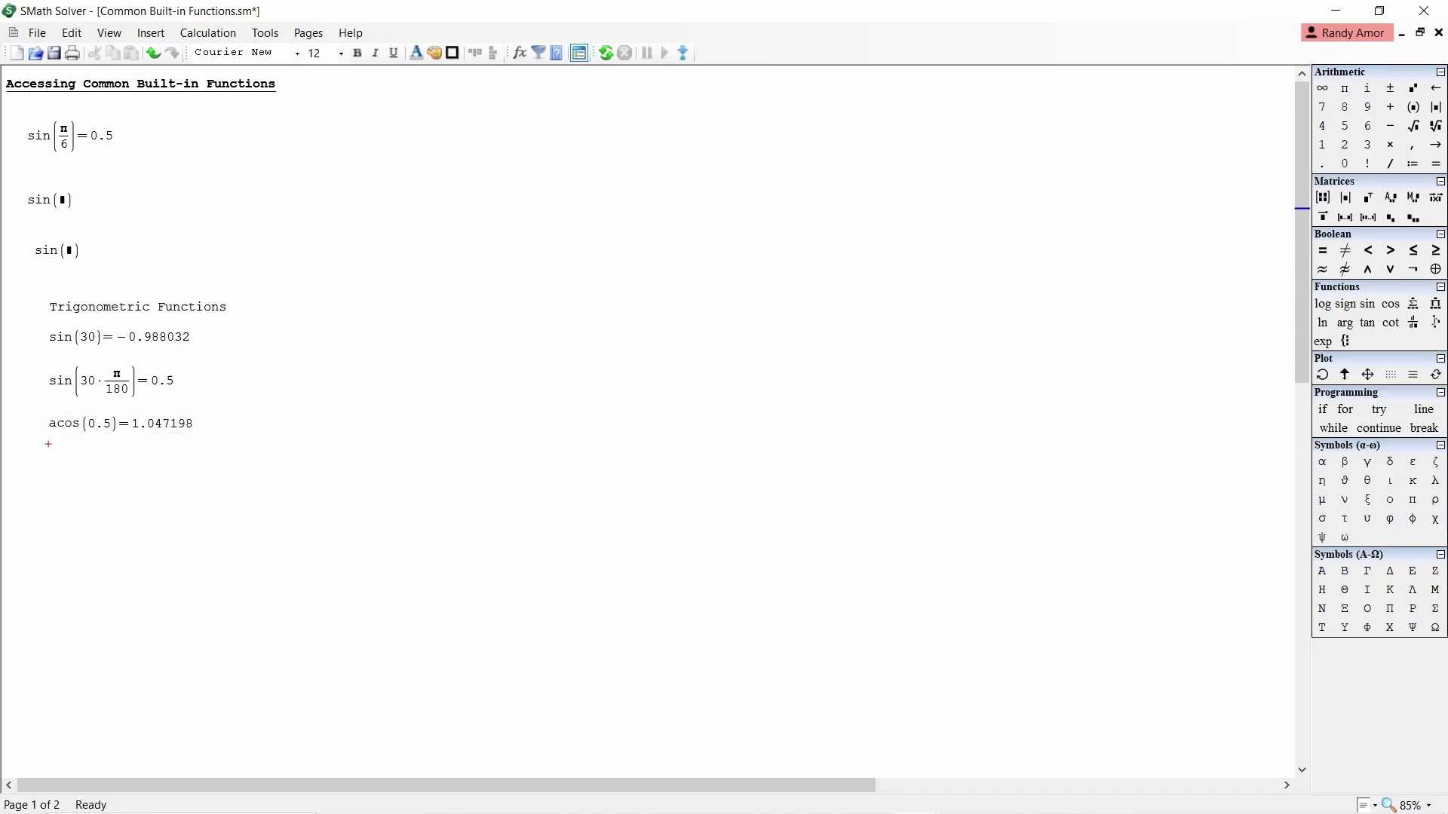
Add an 'Absolute Value' label and evaluate abs(-0.75) = 0.75 beneath it
text(Ab)
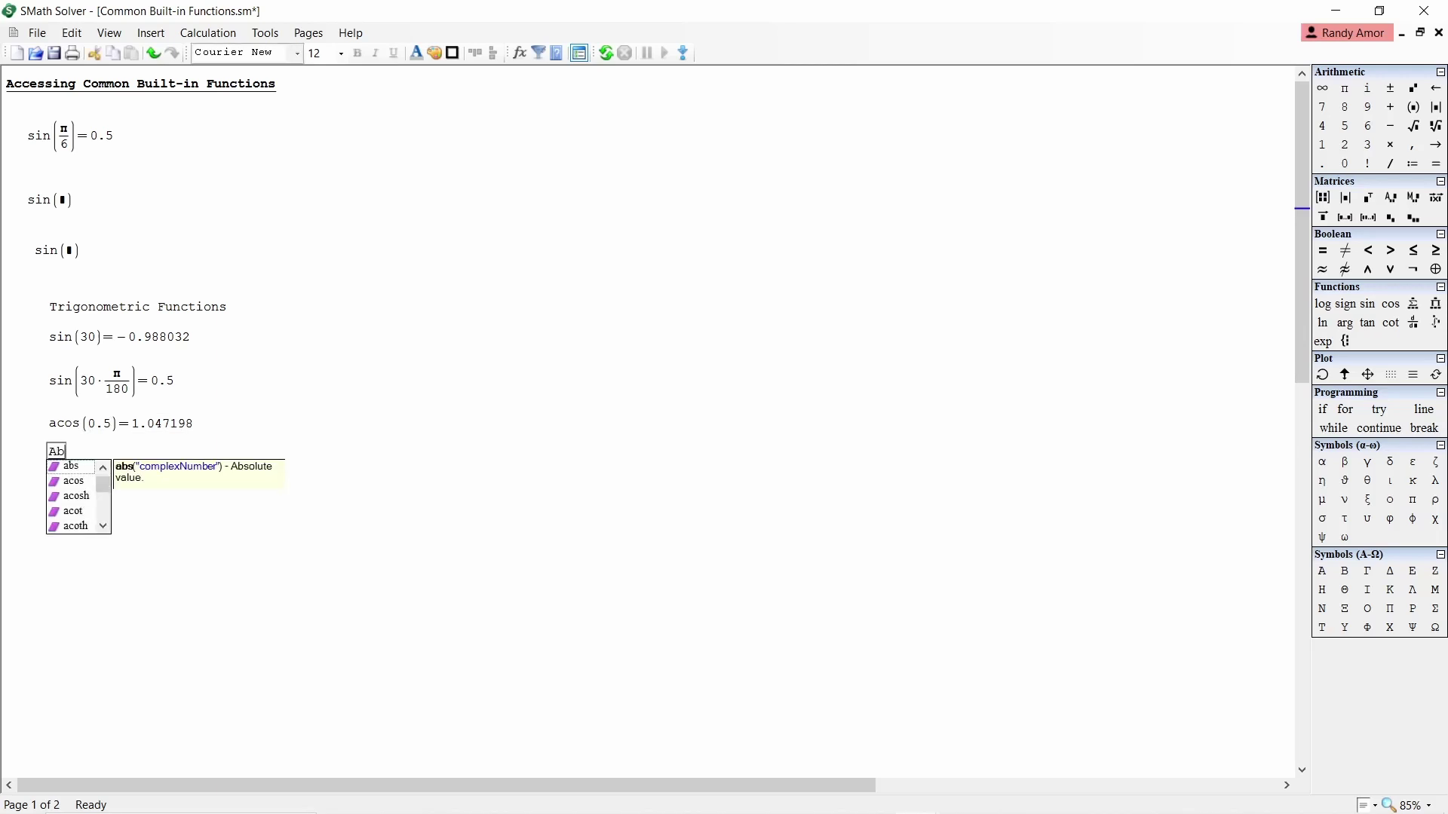
text(solute Val)
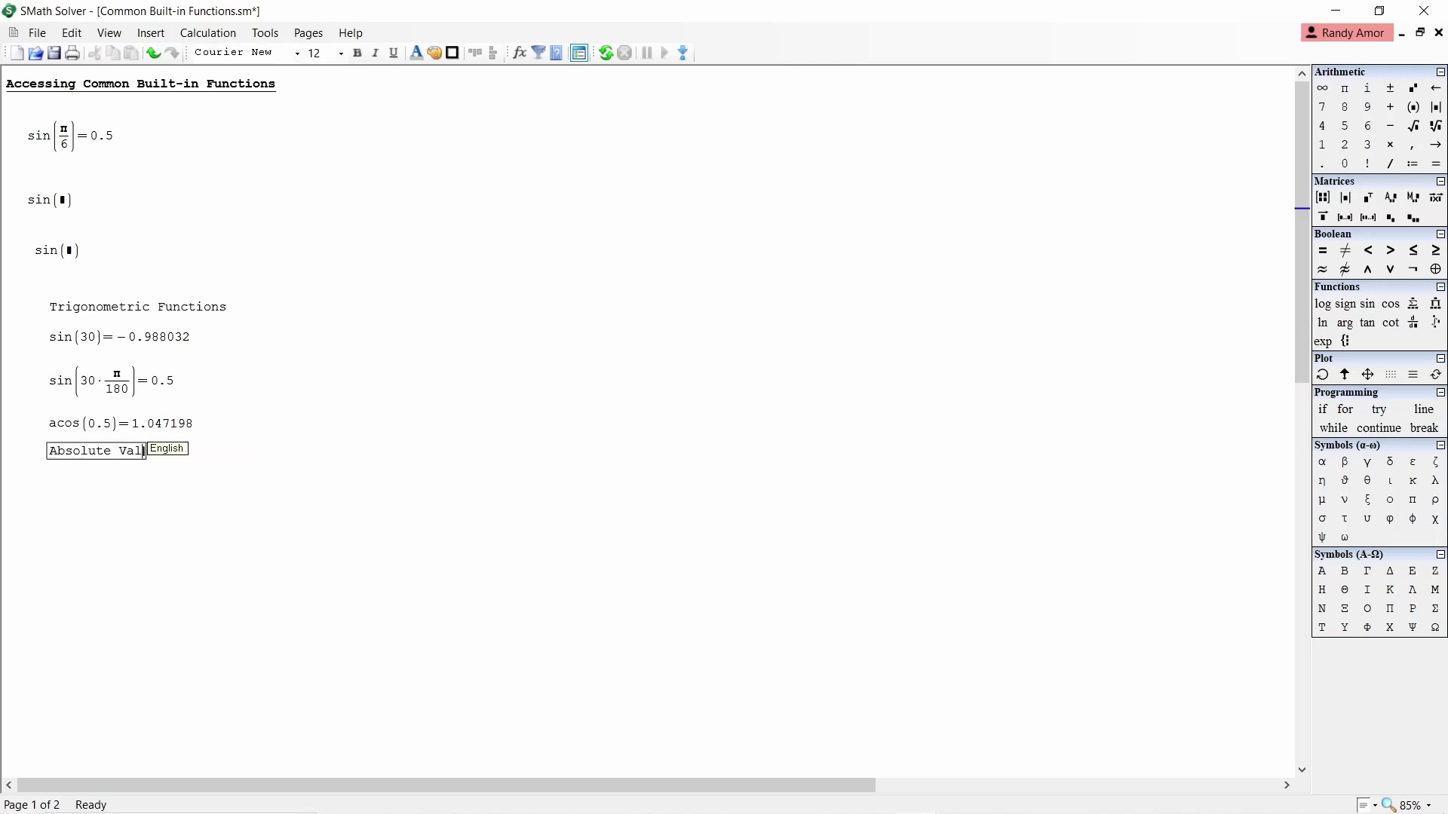
text(ue)
key(Return)
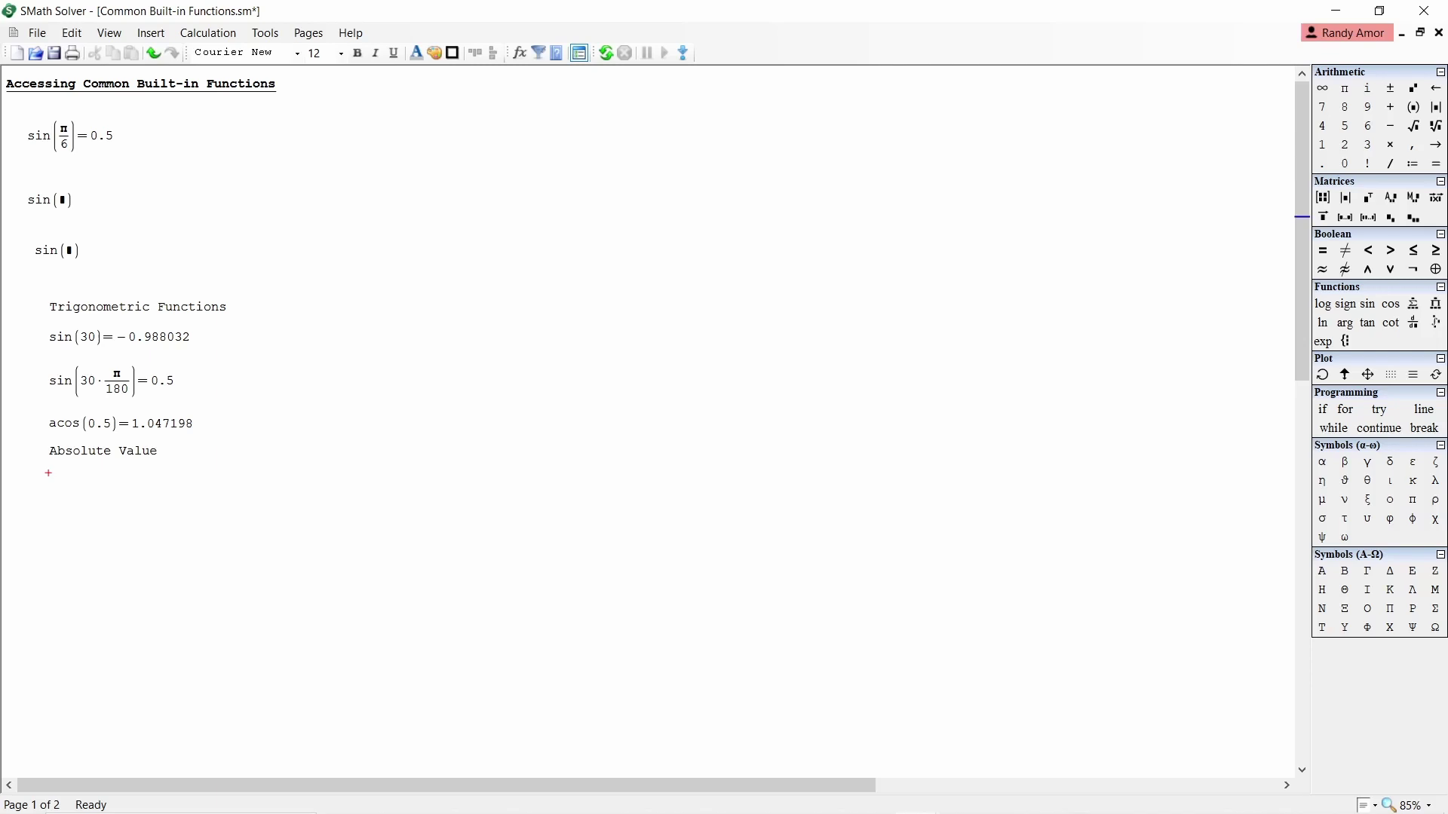
text(abs)
key(Return)
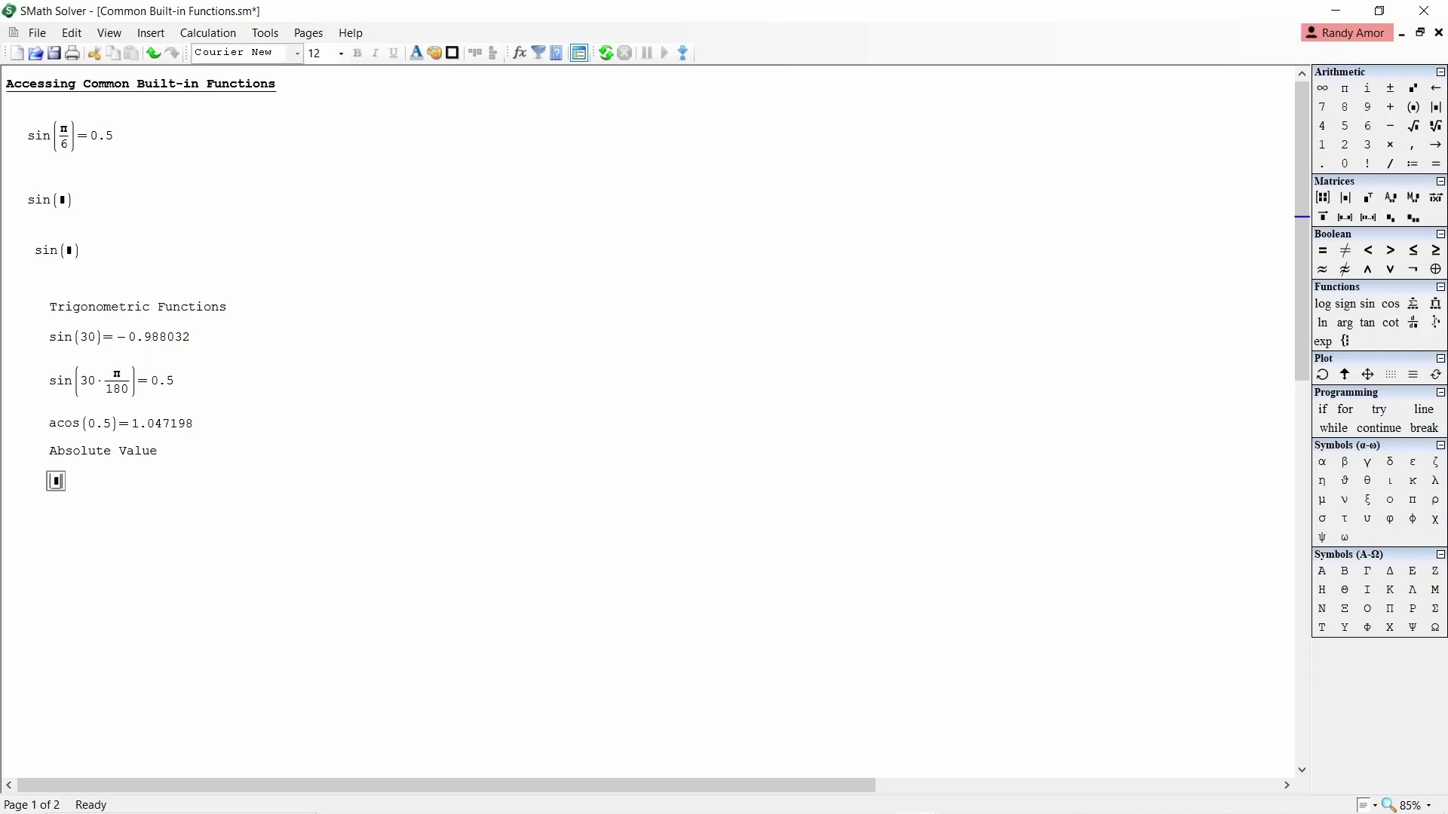
text(-0.75|)
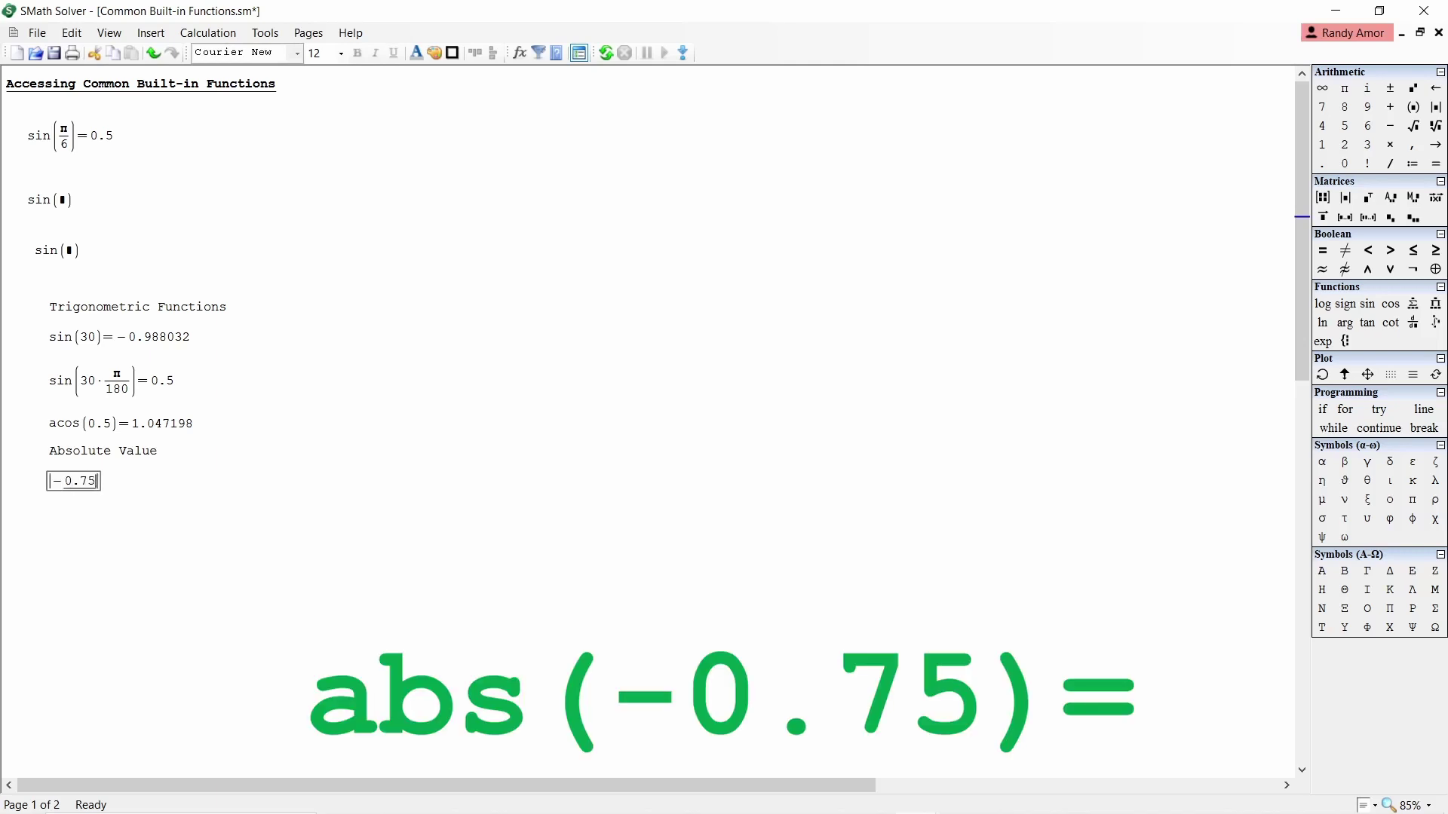
text(=0.75)
key(Return)
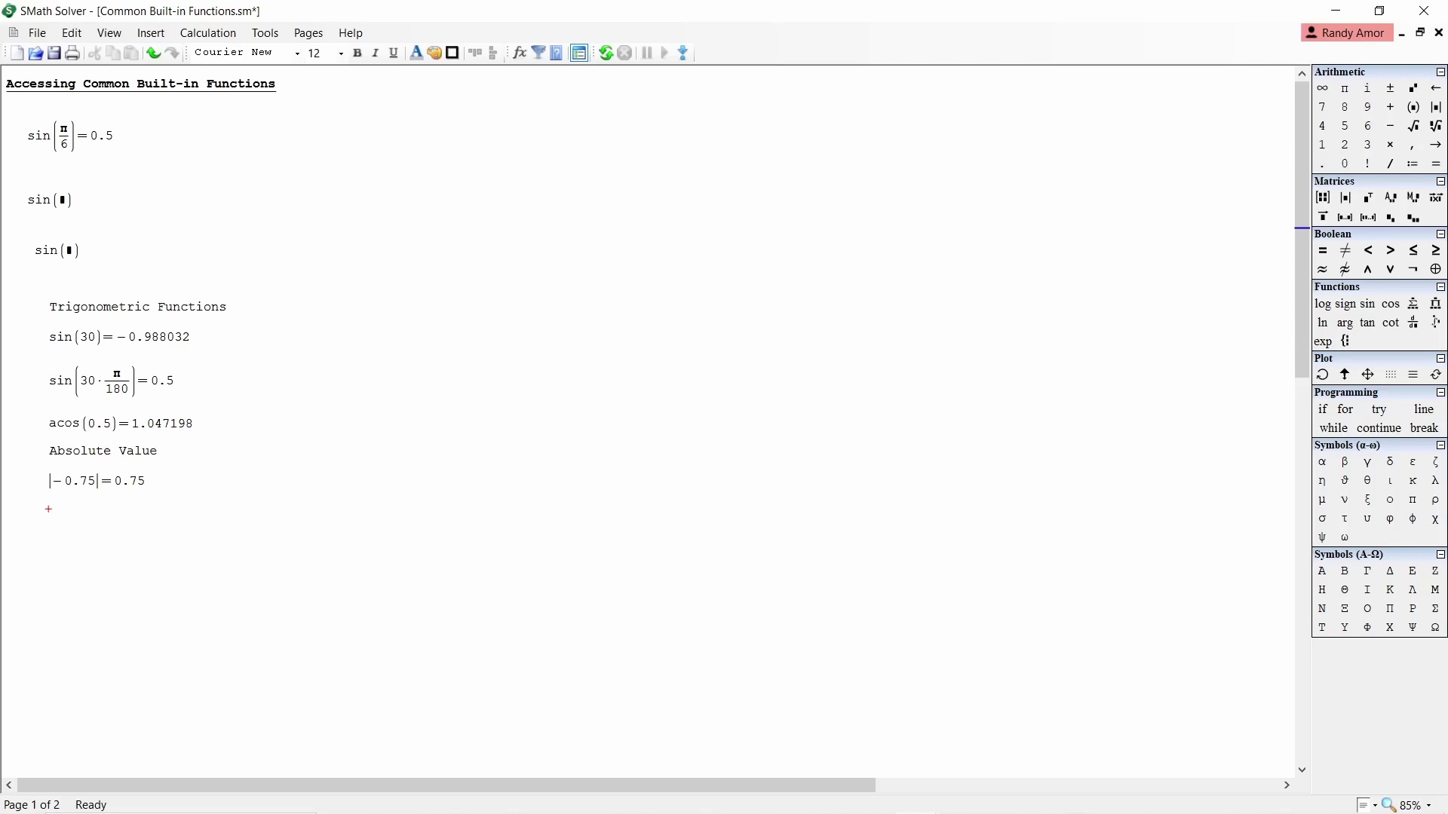
Add an 'Exponential function' label and evaluate exp(-0.51) = 0.600496 below it
text(Expo)
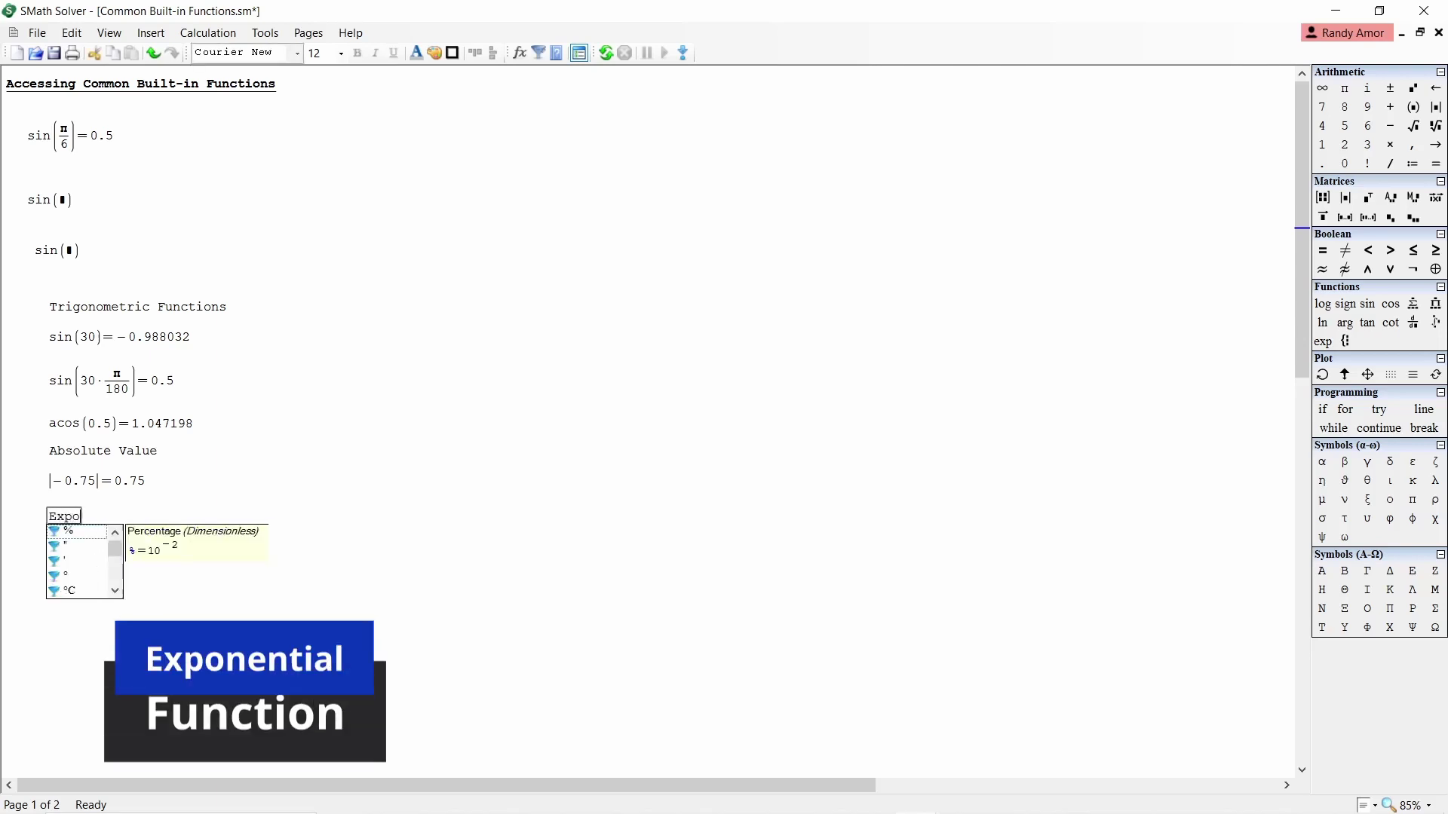
text(nential fu)
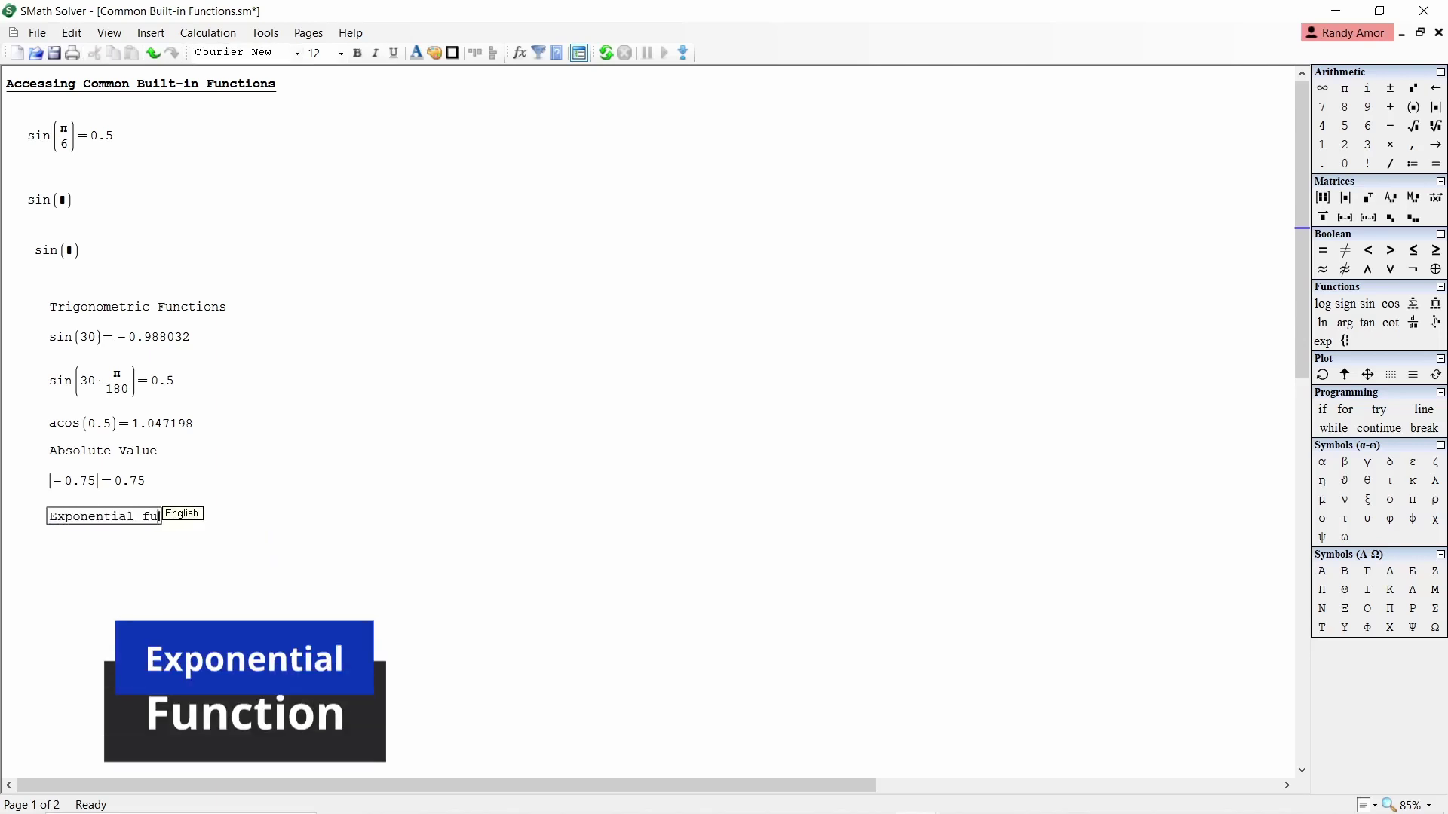
text(nction)
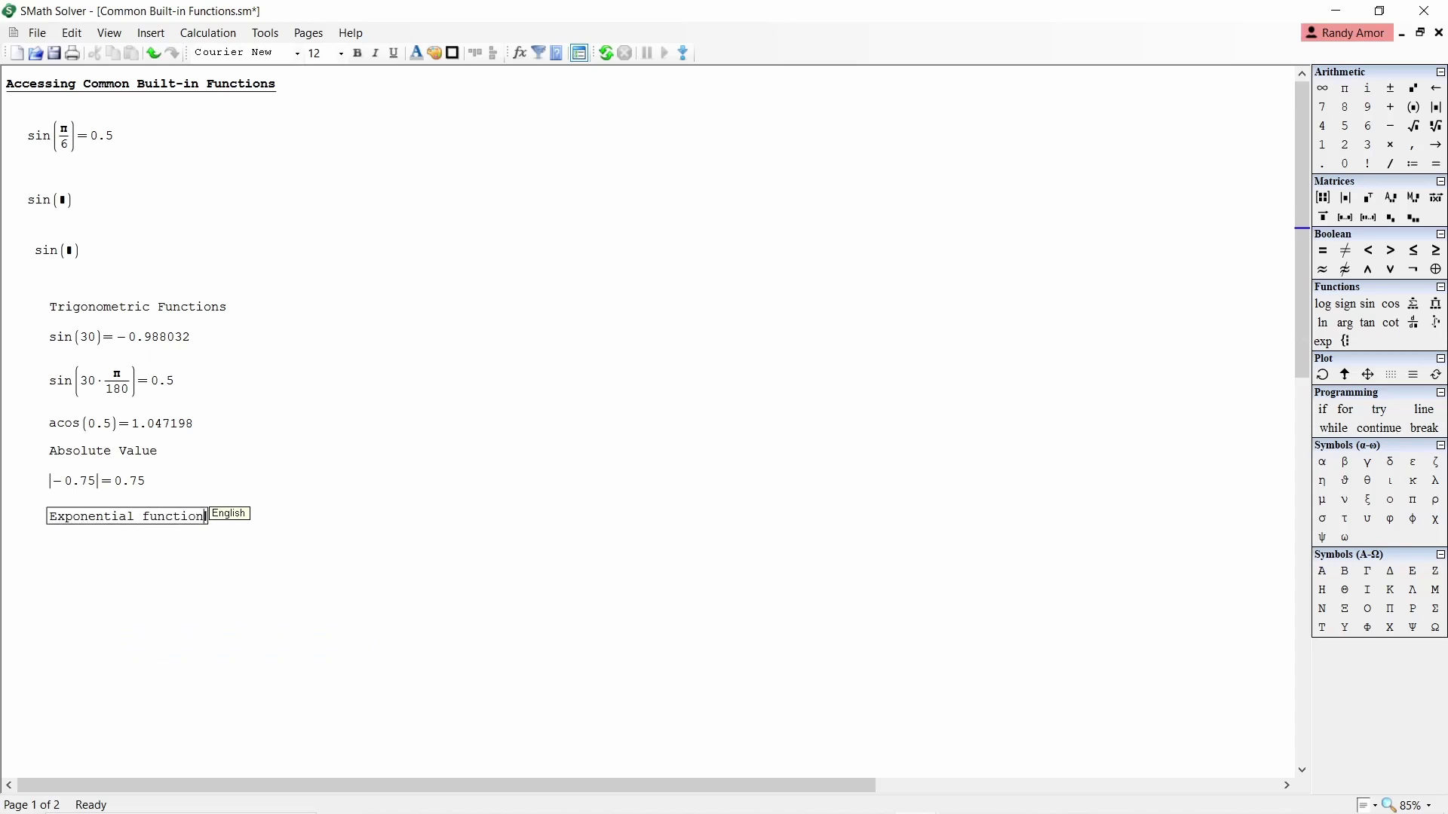
click(48, 537)
text(exp)
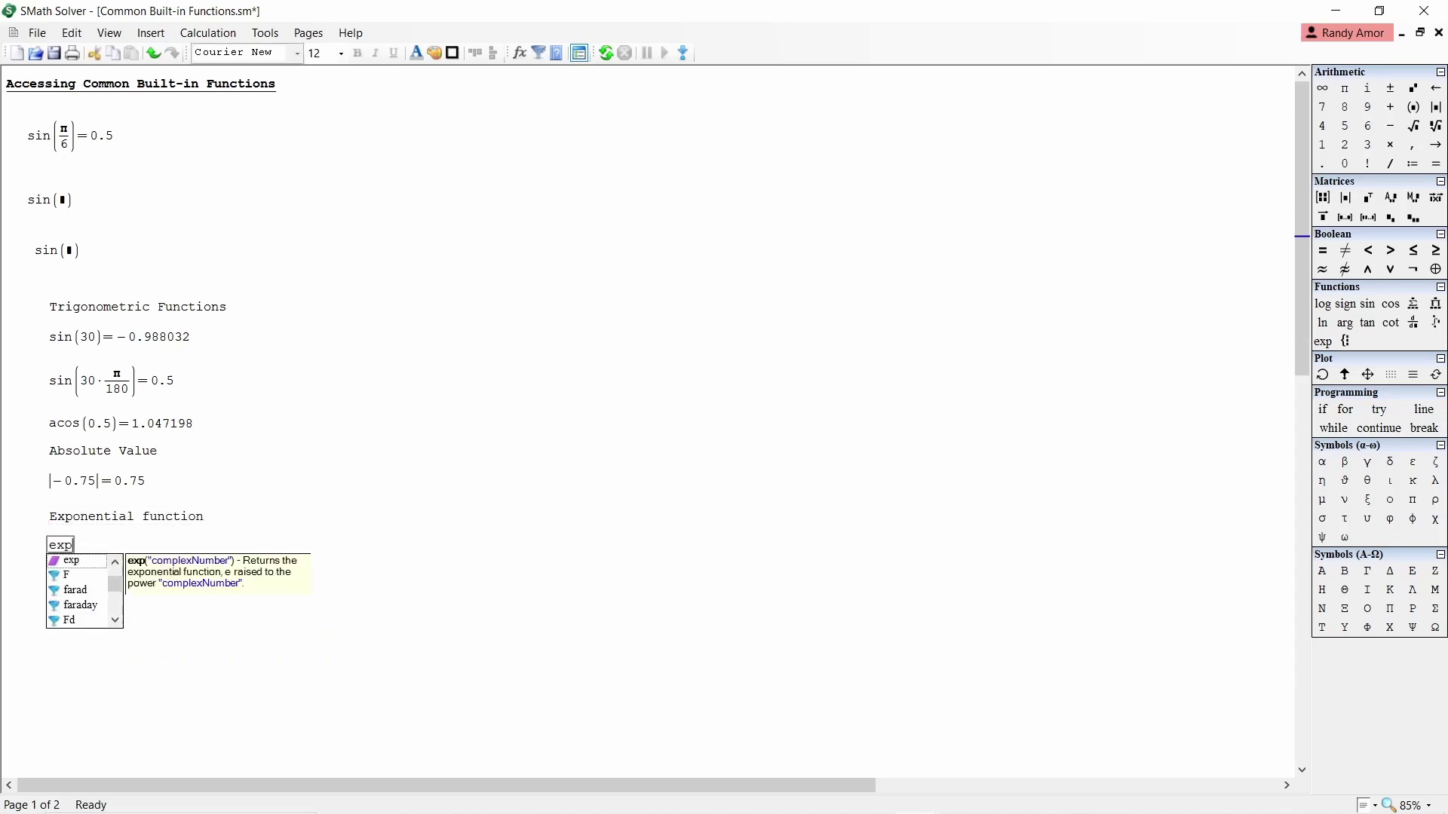
key(Return)
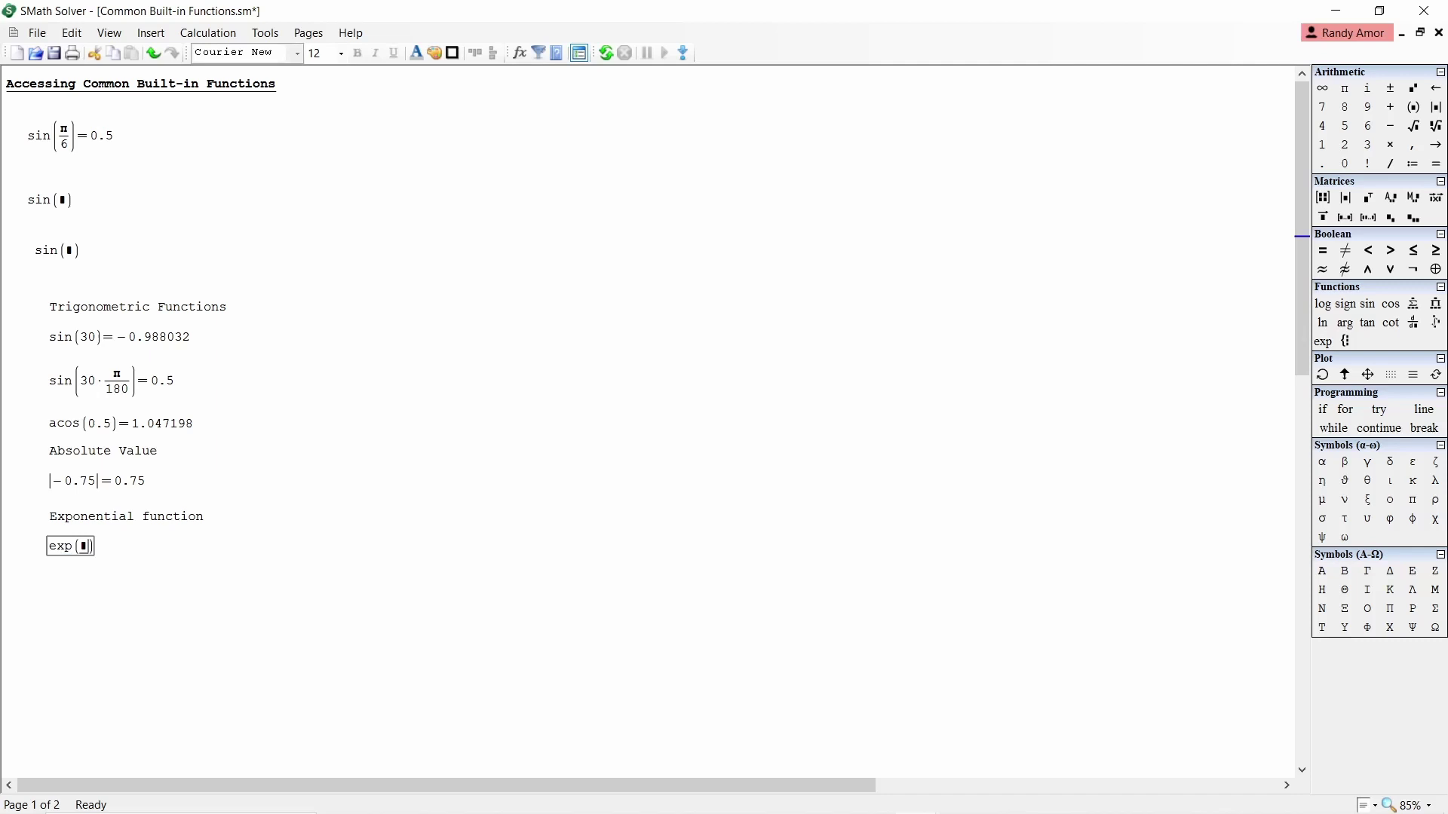
text(-0.51)
text(=0.600496)
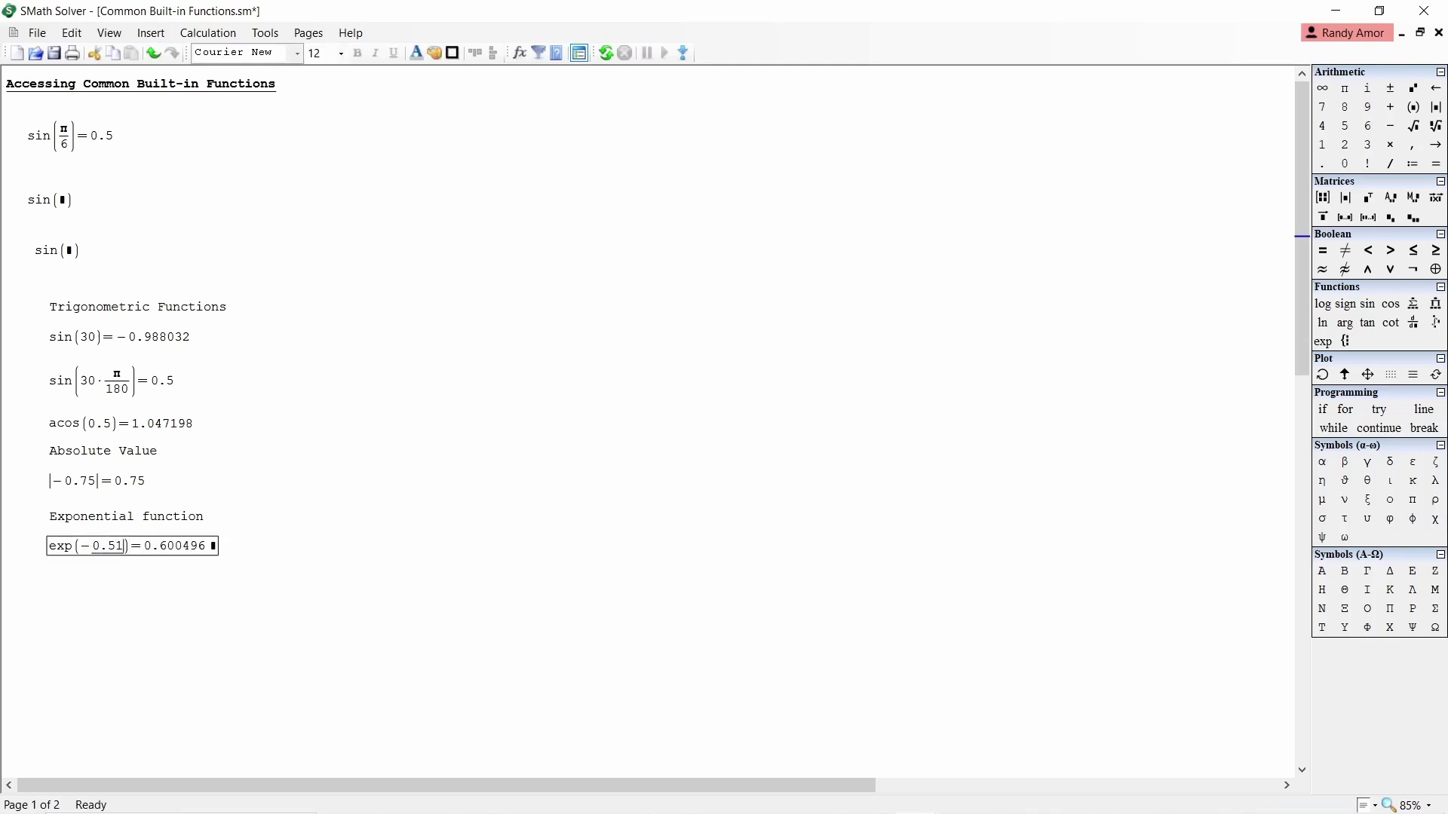
key(Return)
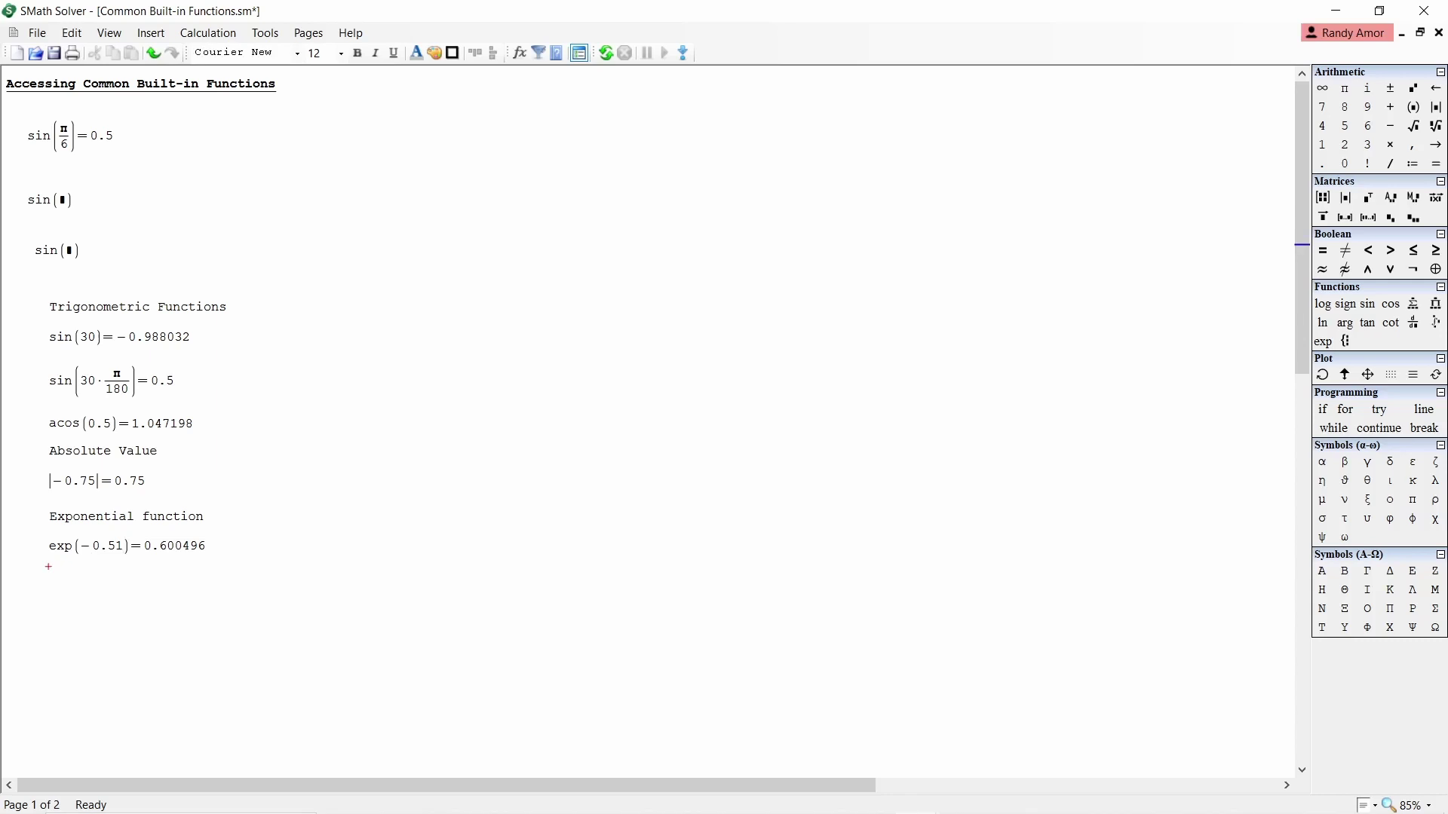
Evaluate e^-0.51 = 0.600496 under the exp line
text(e)
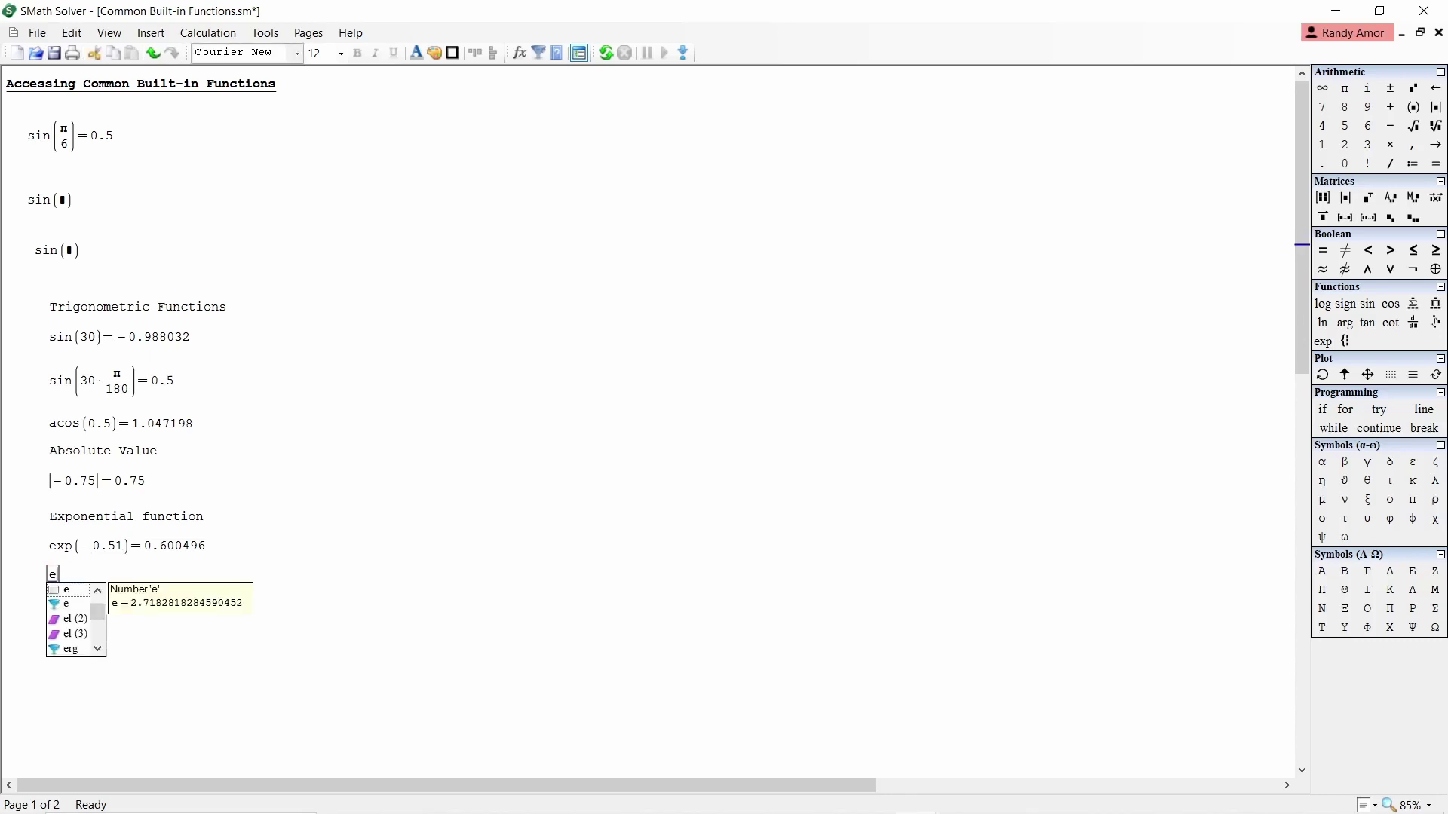
text(^)
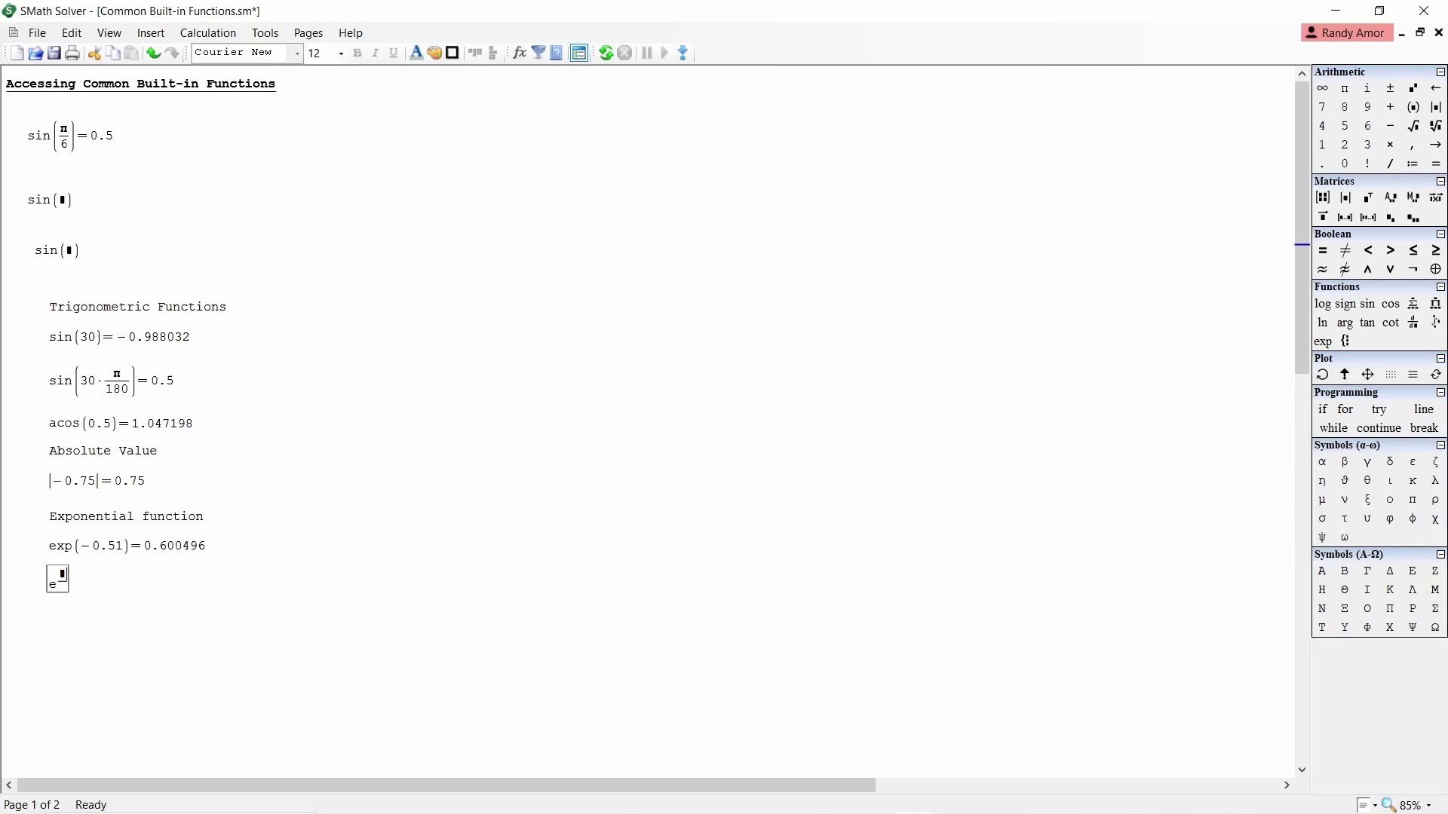
text(-0.51=0.600496)
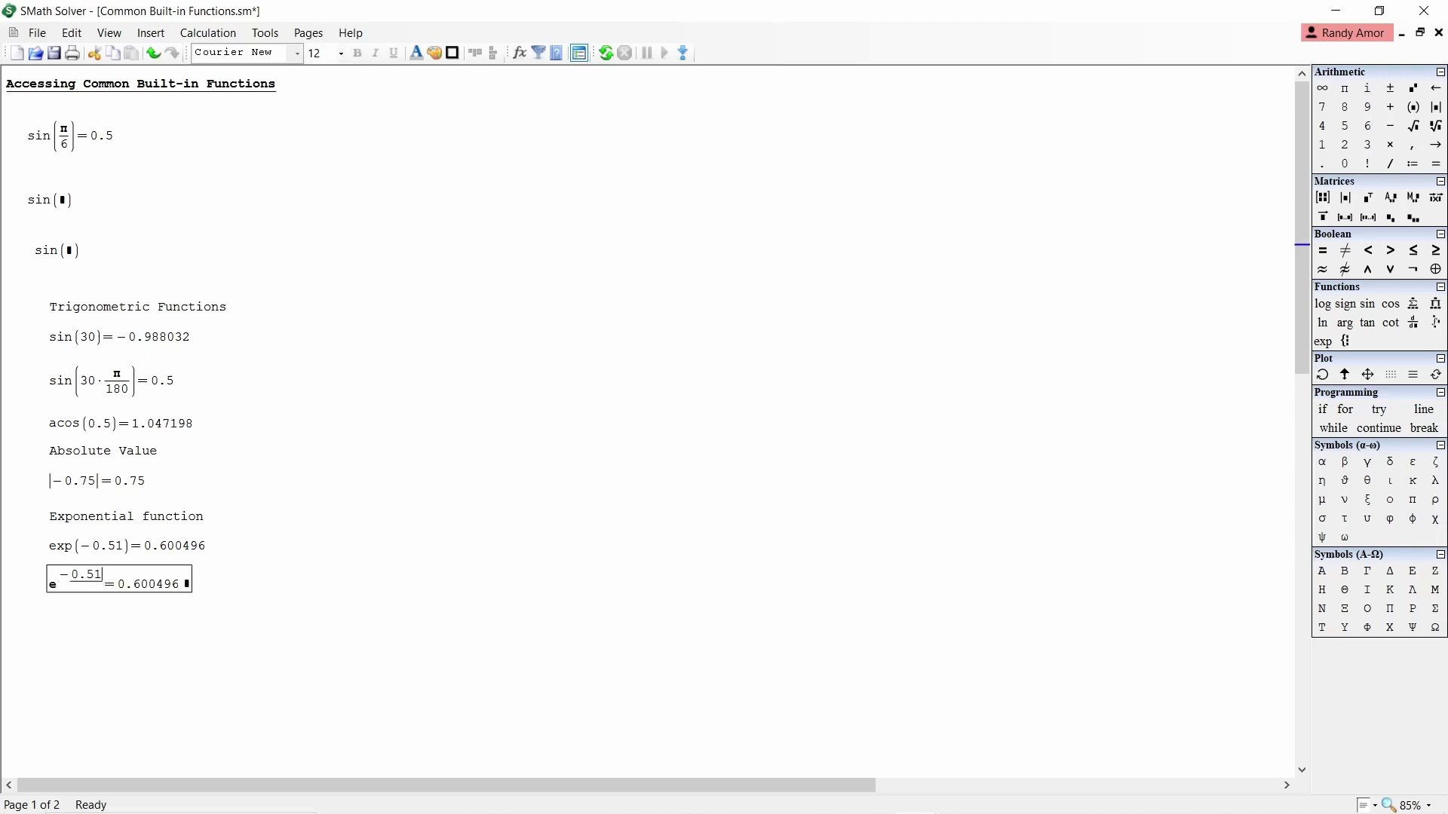
key(Return)
click(48, 603)
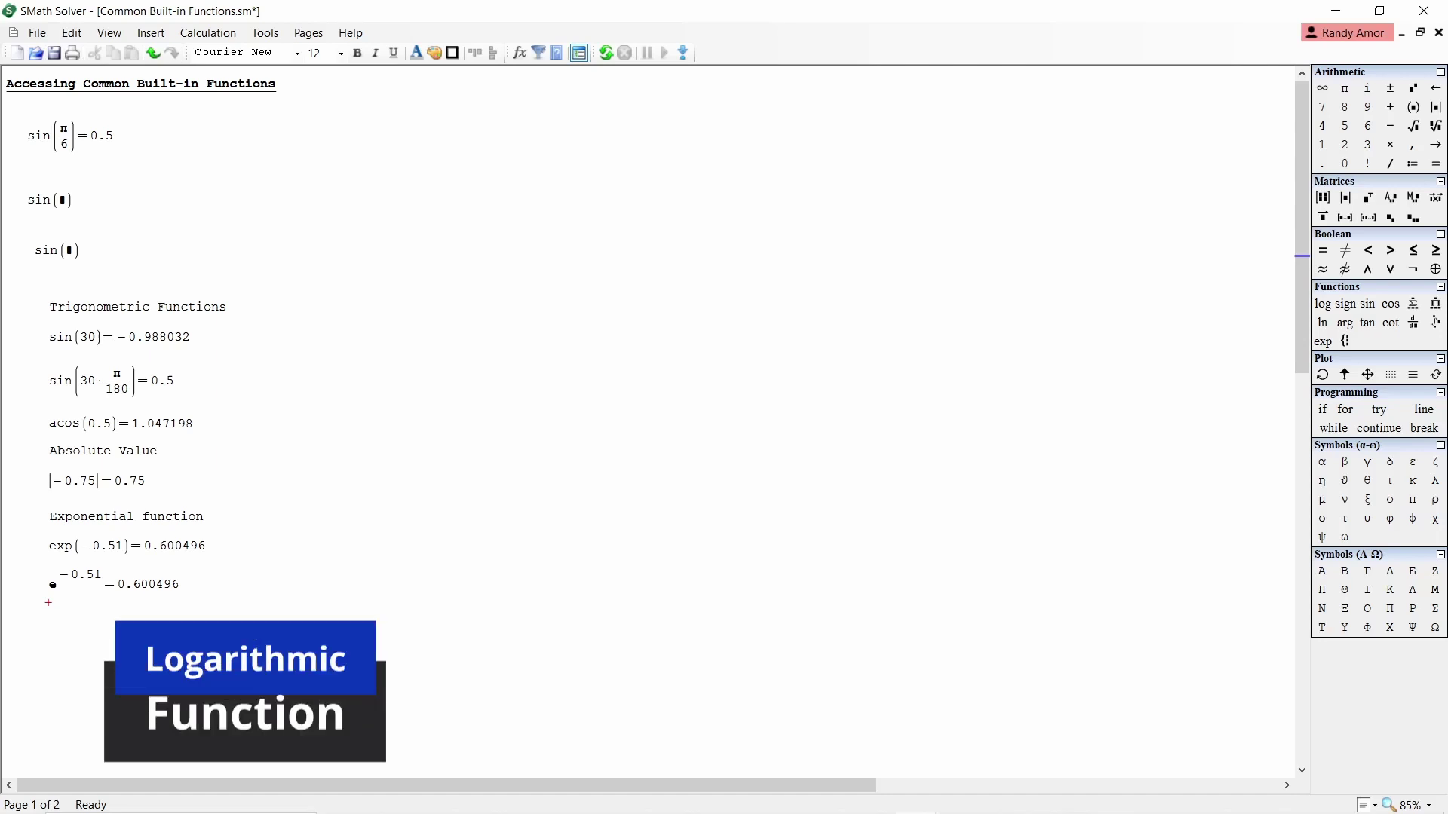
Add a 'Logarithmic Function' label and evaluate log(8, 2) = 3 beneath it
text(Lo)
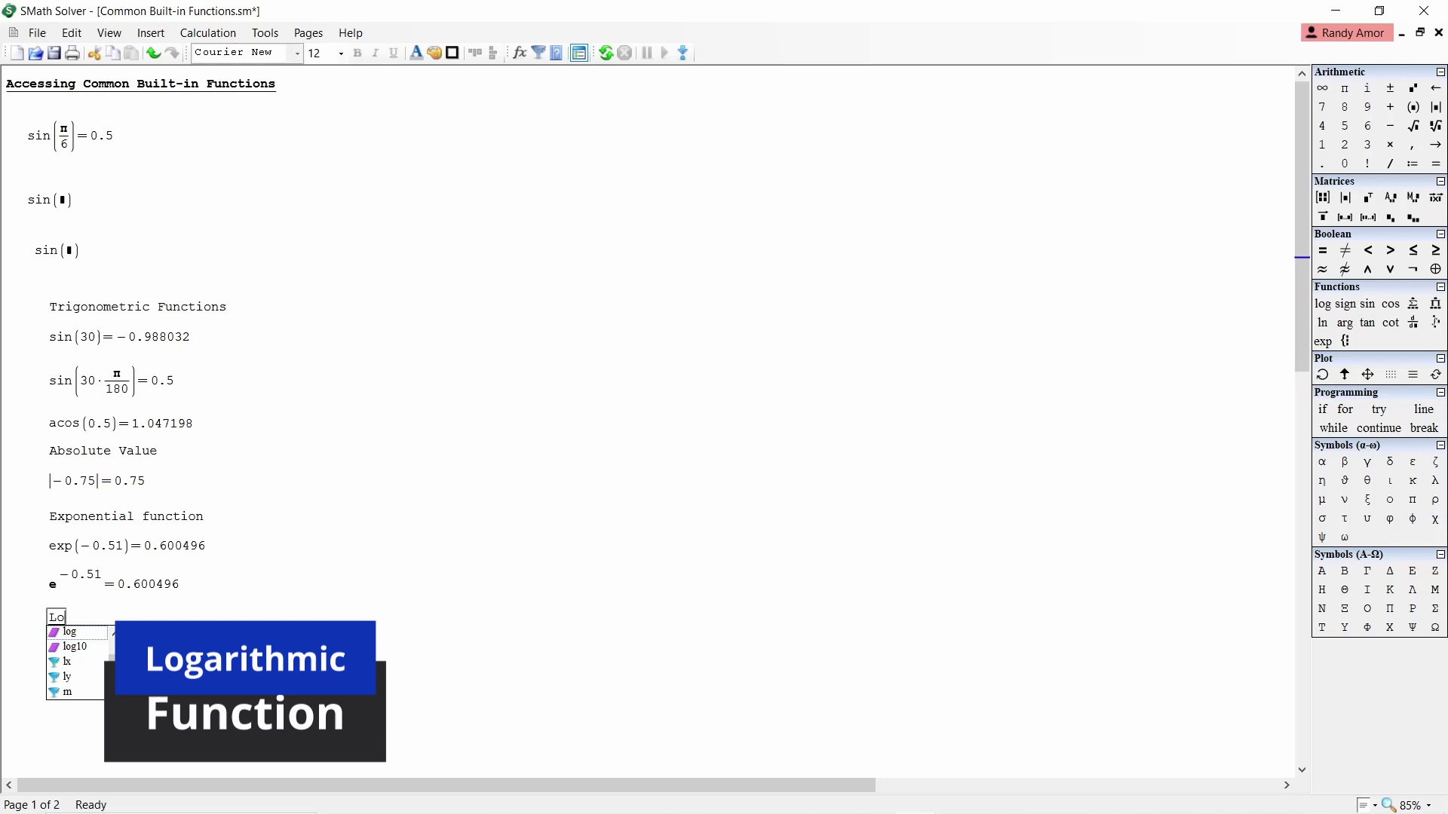
text(garithmic)
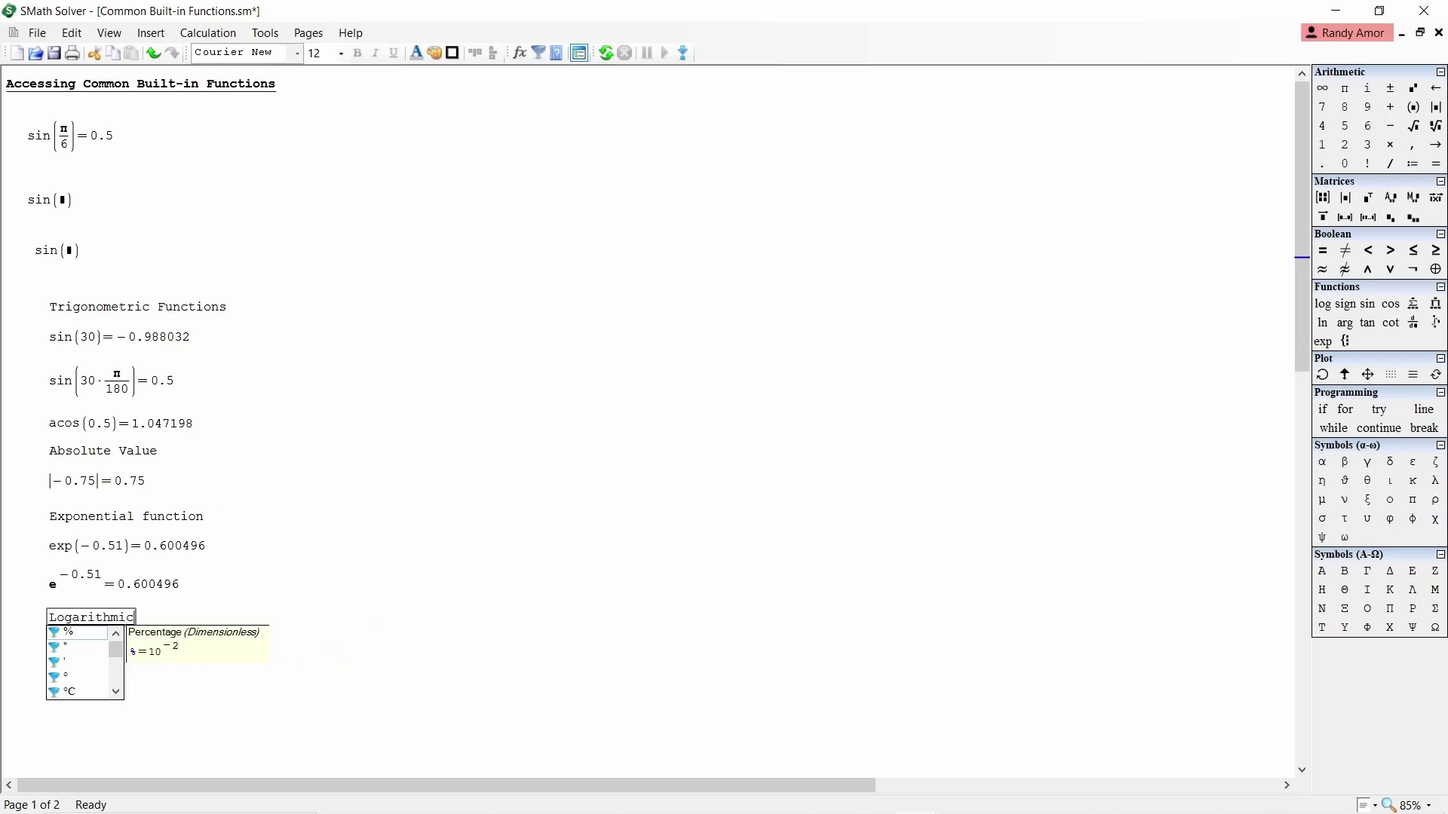
text( Function)
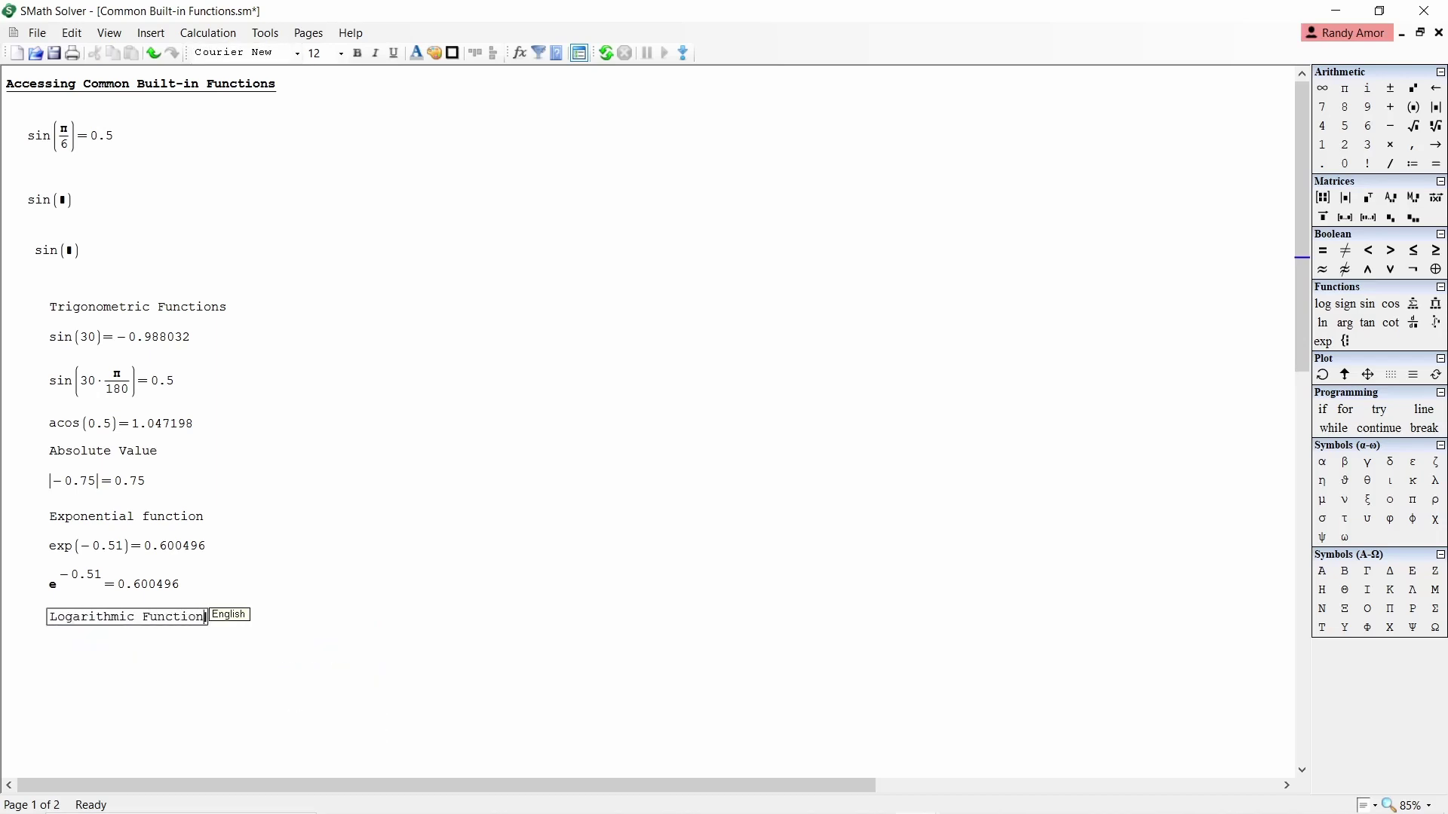
key(Return)
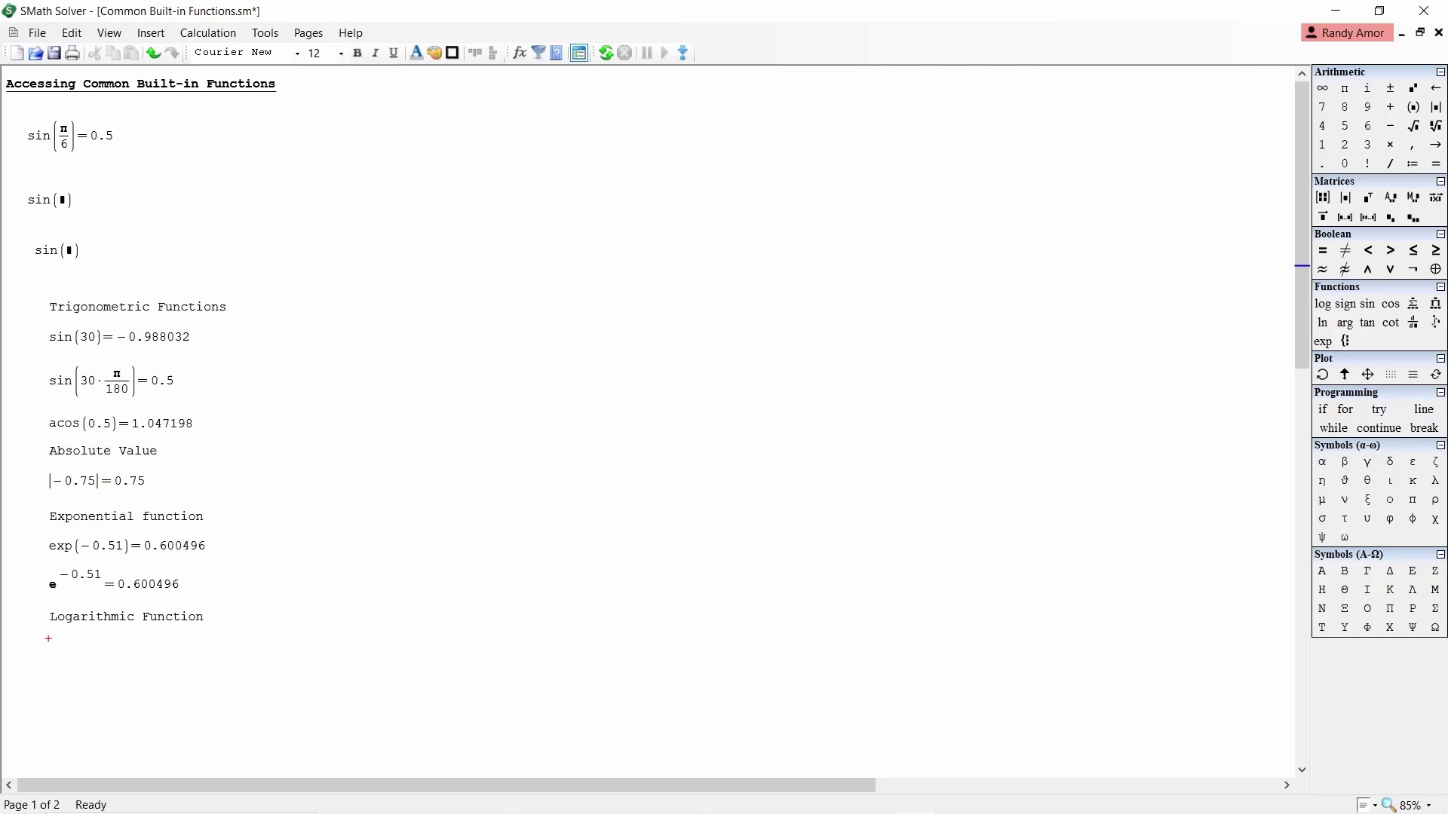
text(log()
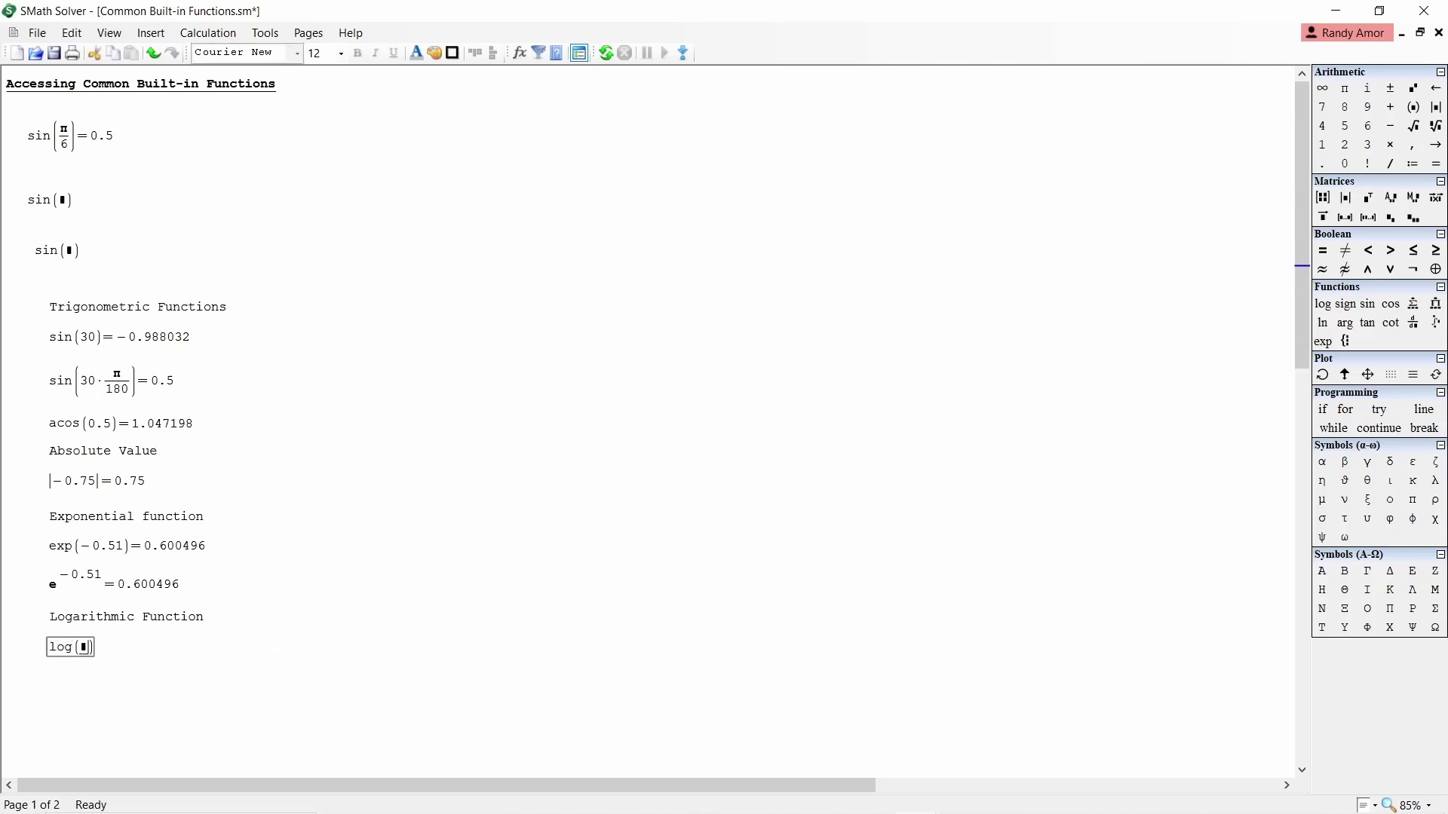
text(8,)
text(2)
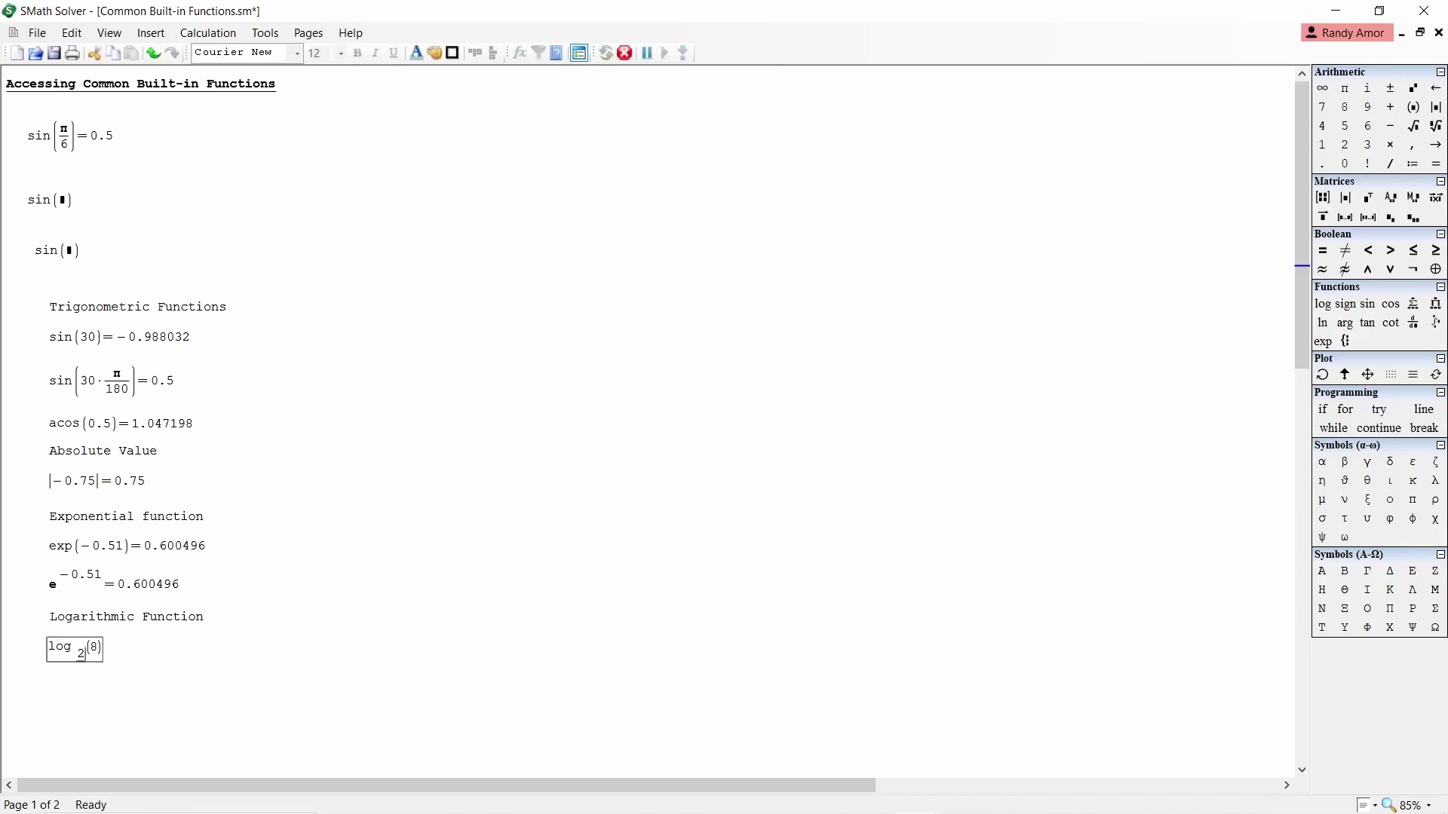
text(=3)
key(Return)
click(49, 683)
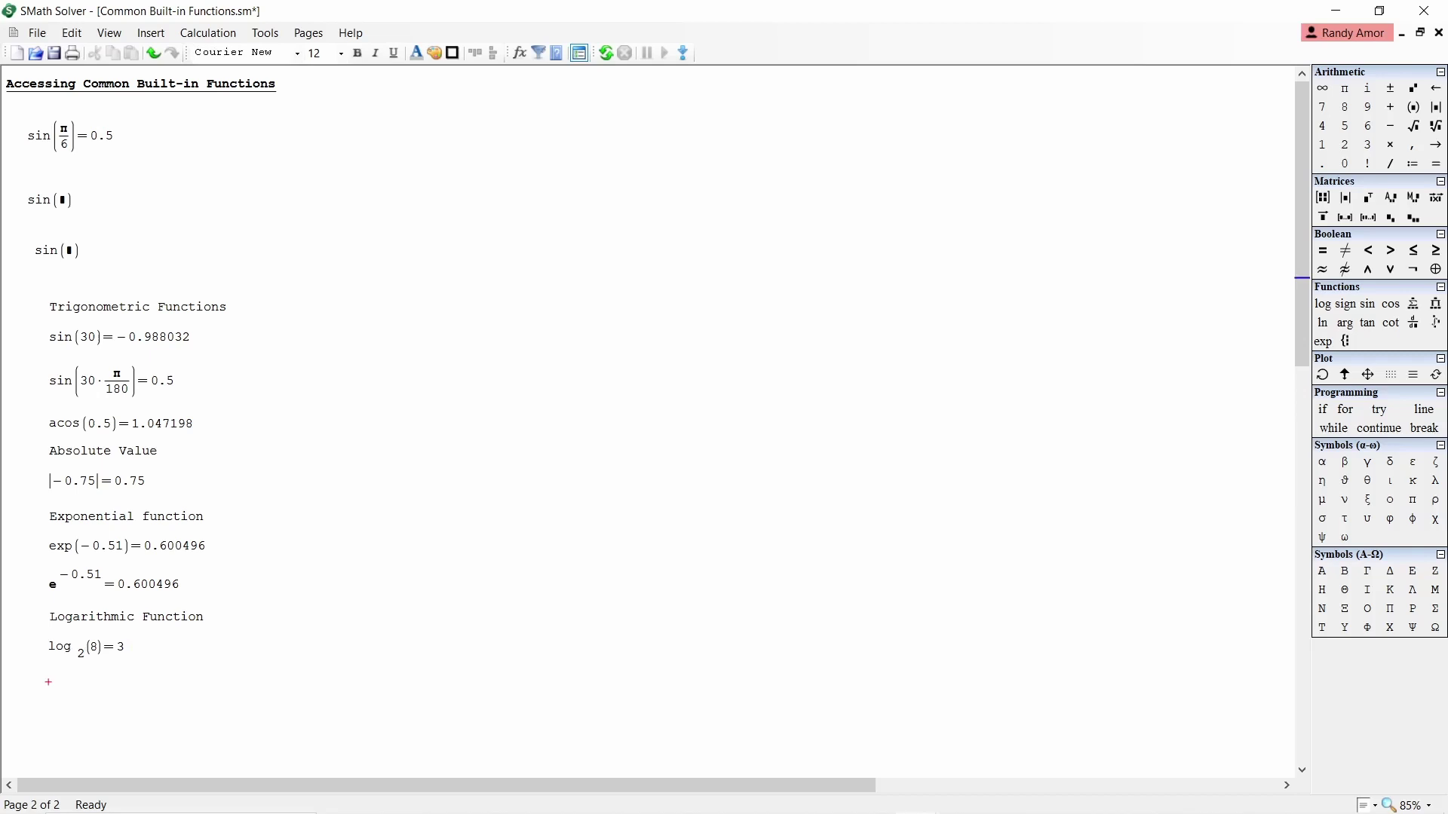
Evaluate log base 10 of 100 = 2, removing the empty units placeholder
text(log)
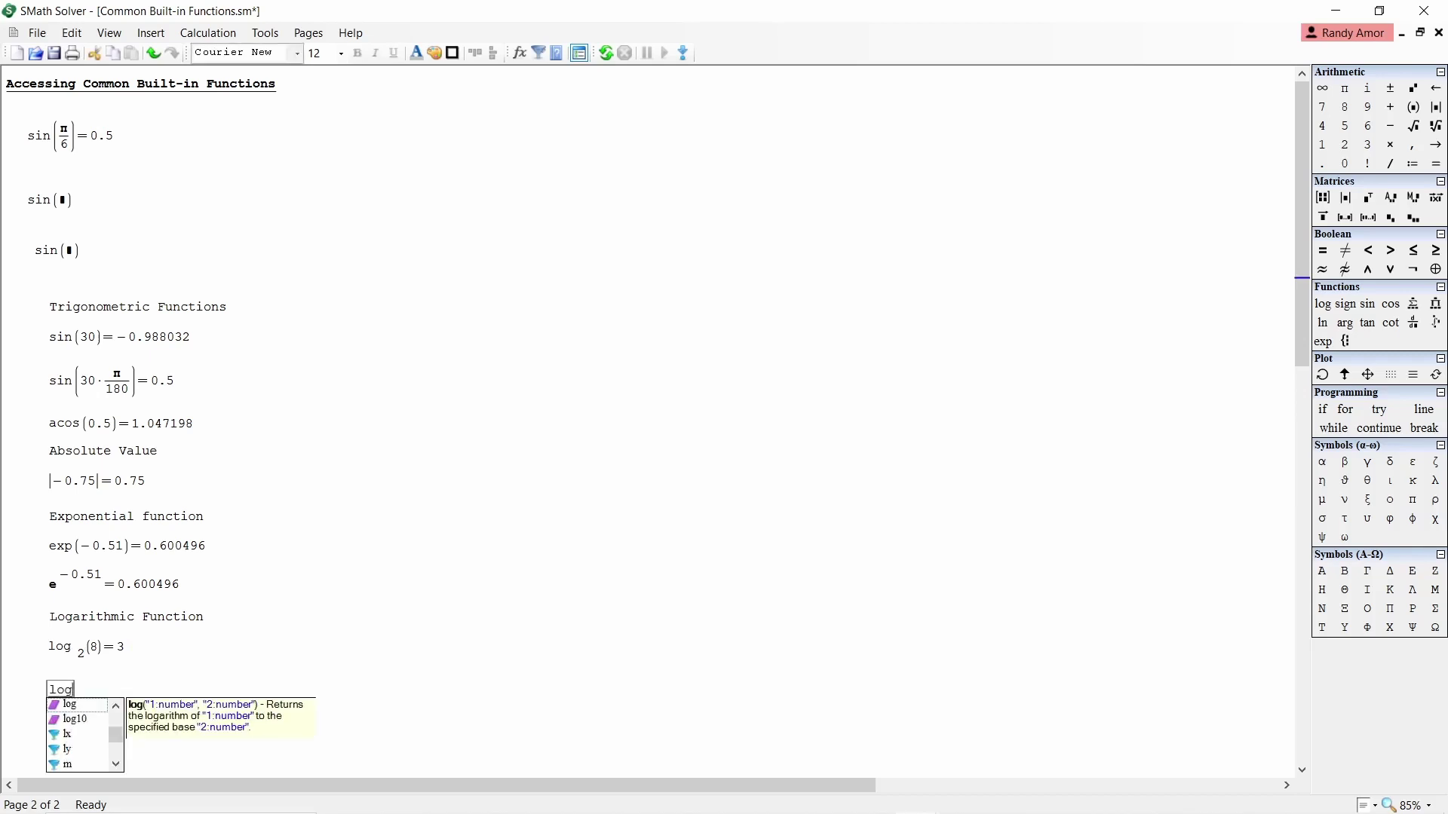
text( 10)
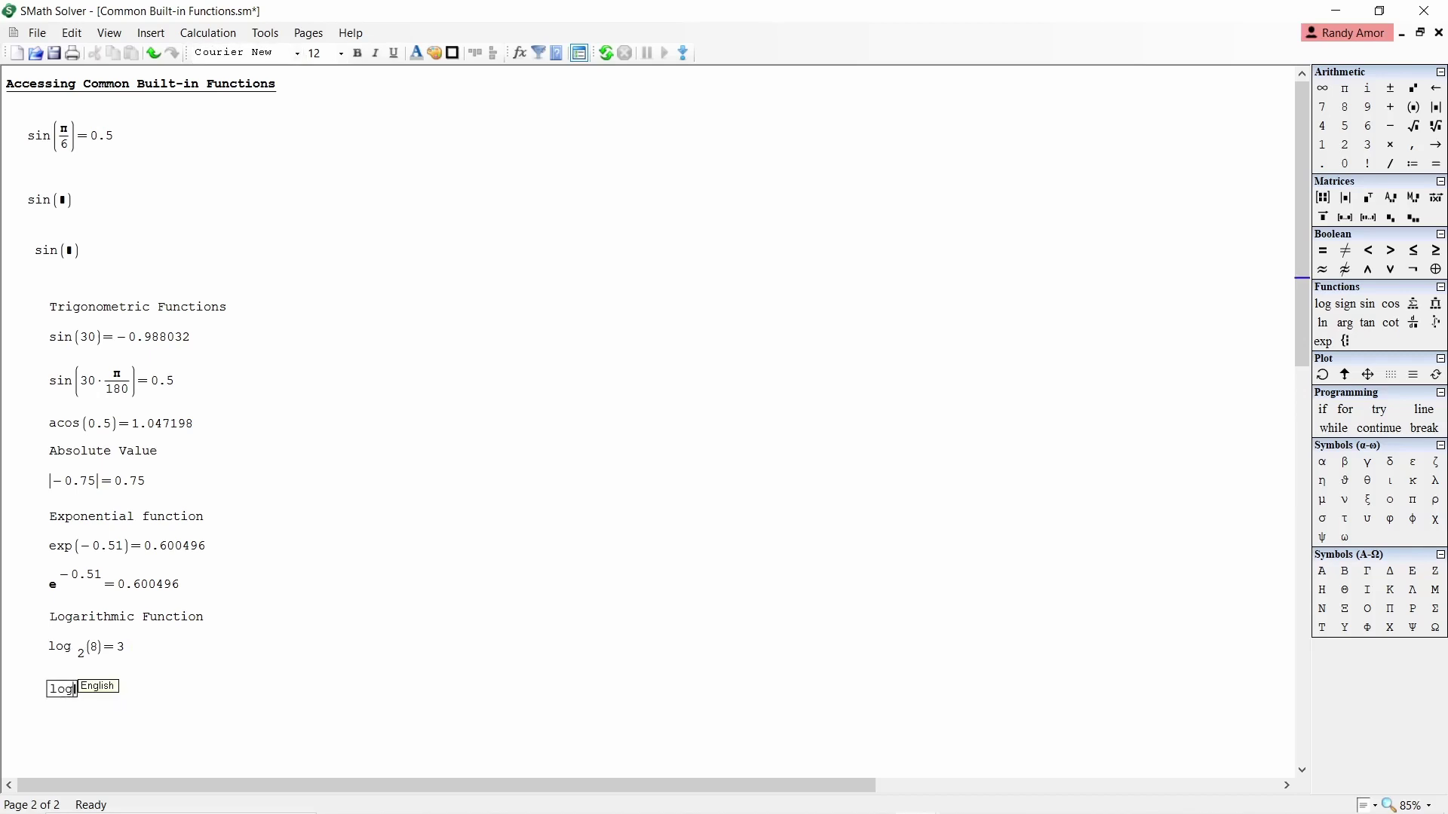
text((100))
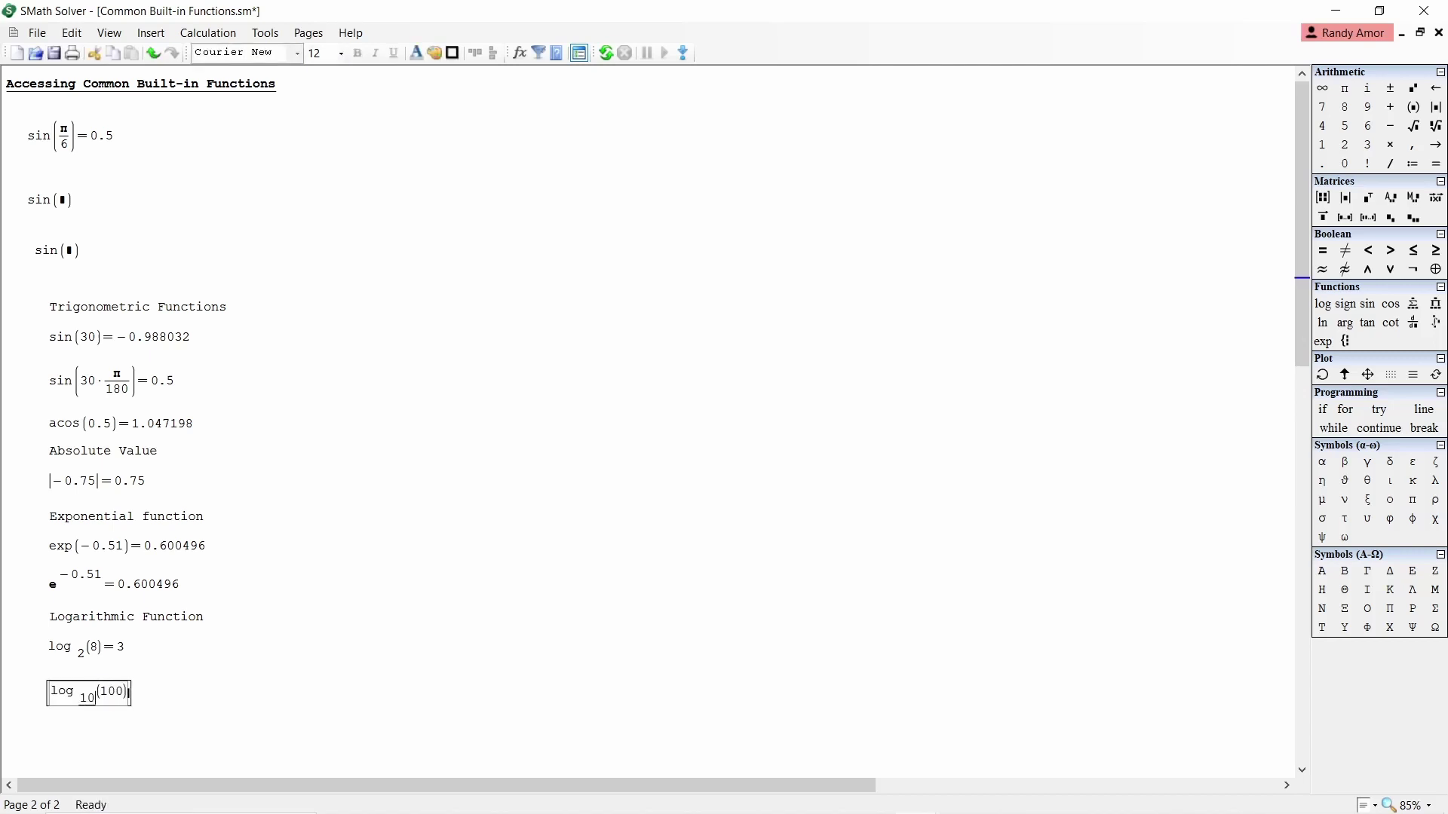
text(=)
key(BackSpace)
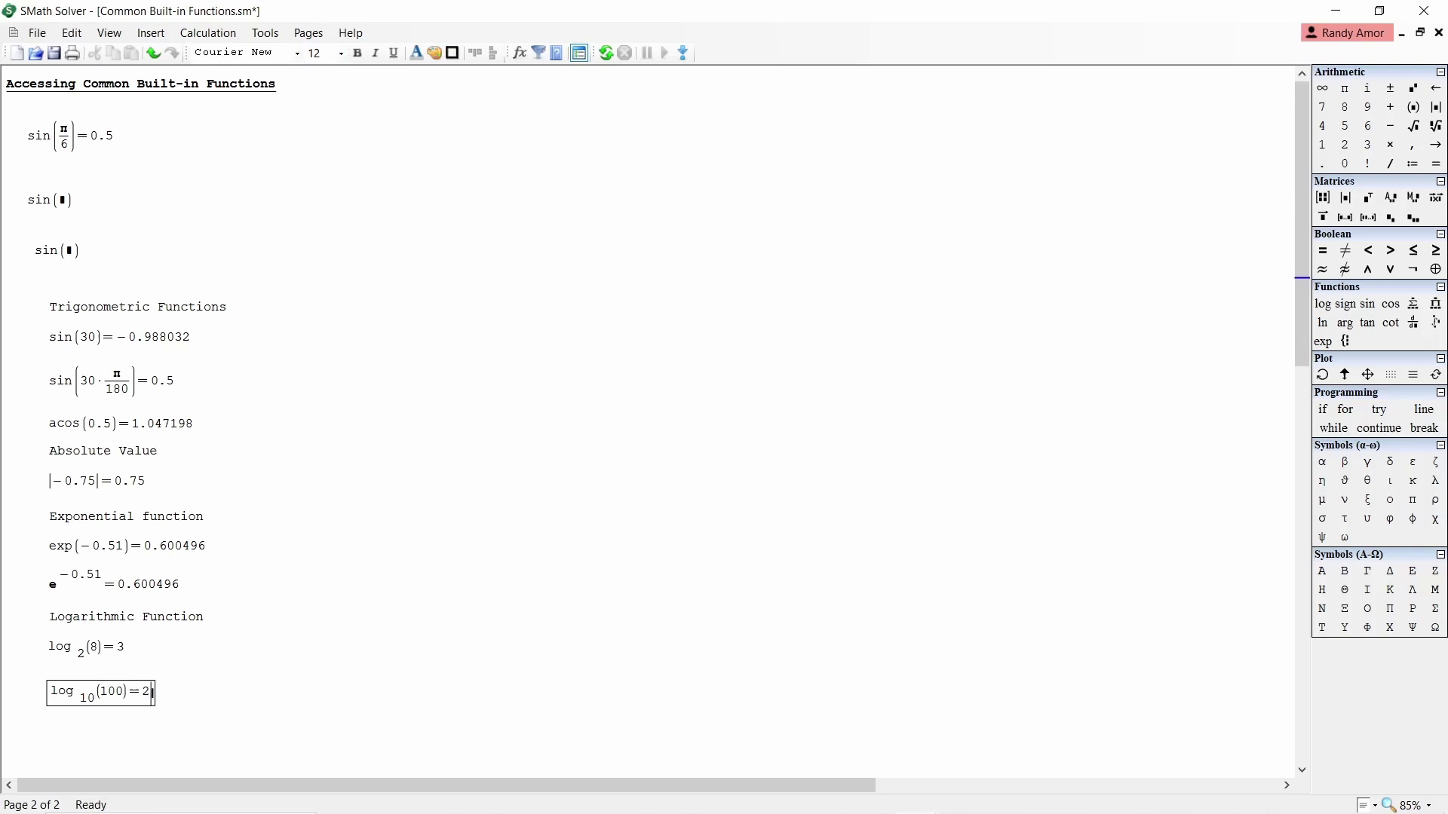
click(366, 509)
Add a 'Percentage' text label beside the trigonometry section
click(431, 300)
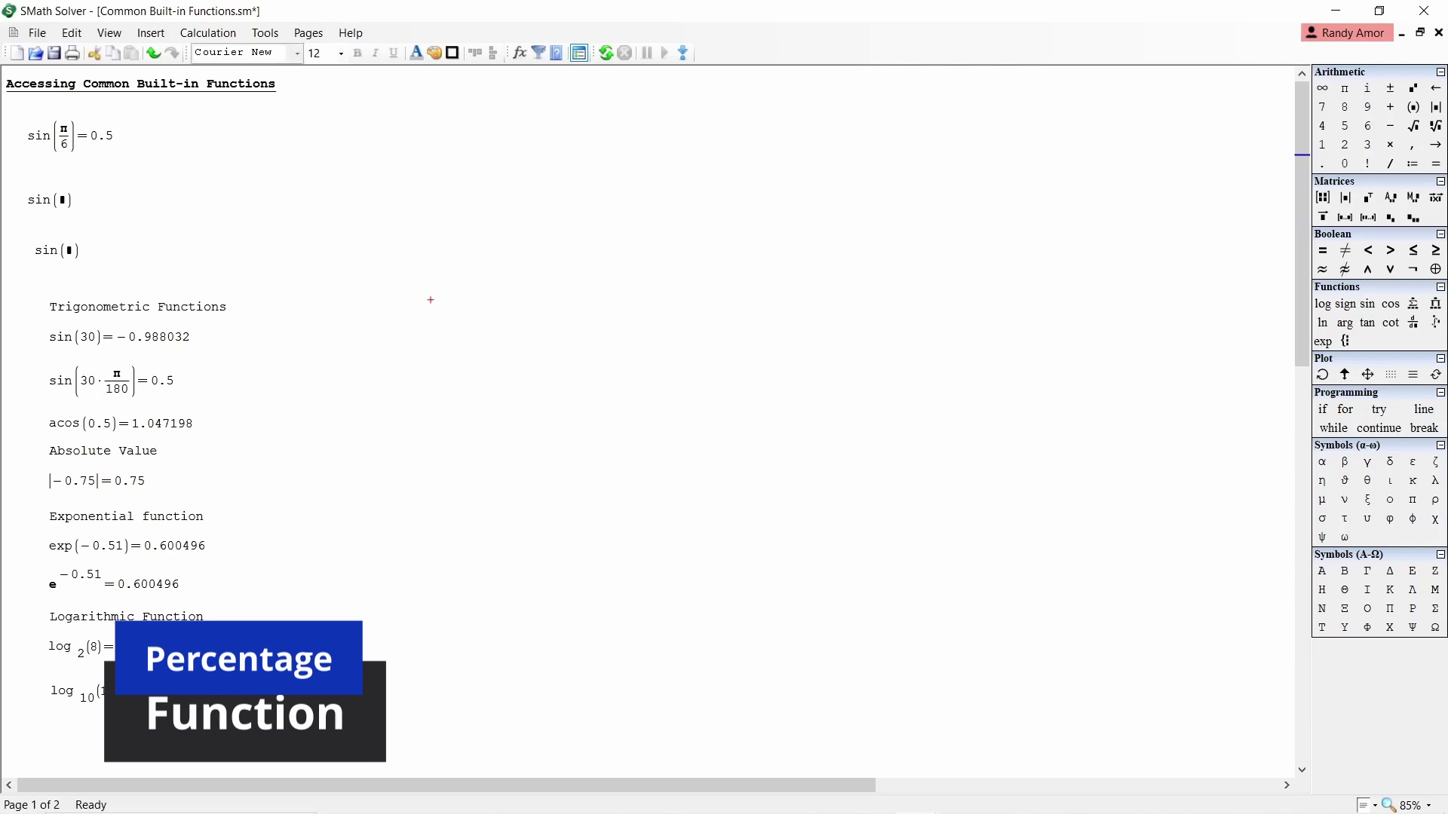
text(Percentag)
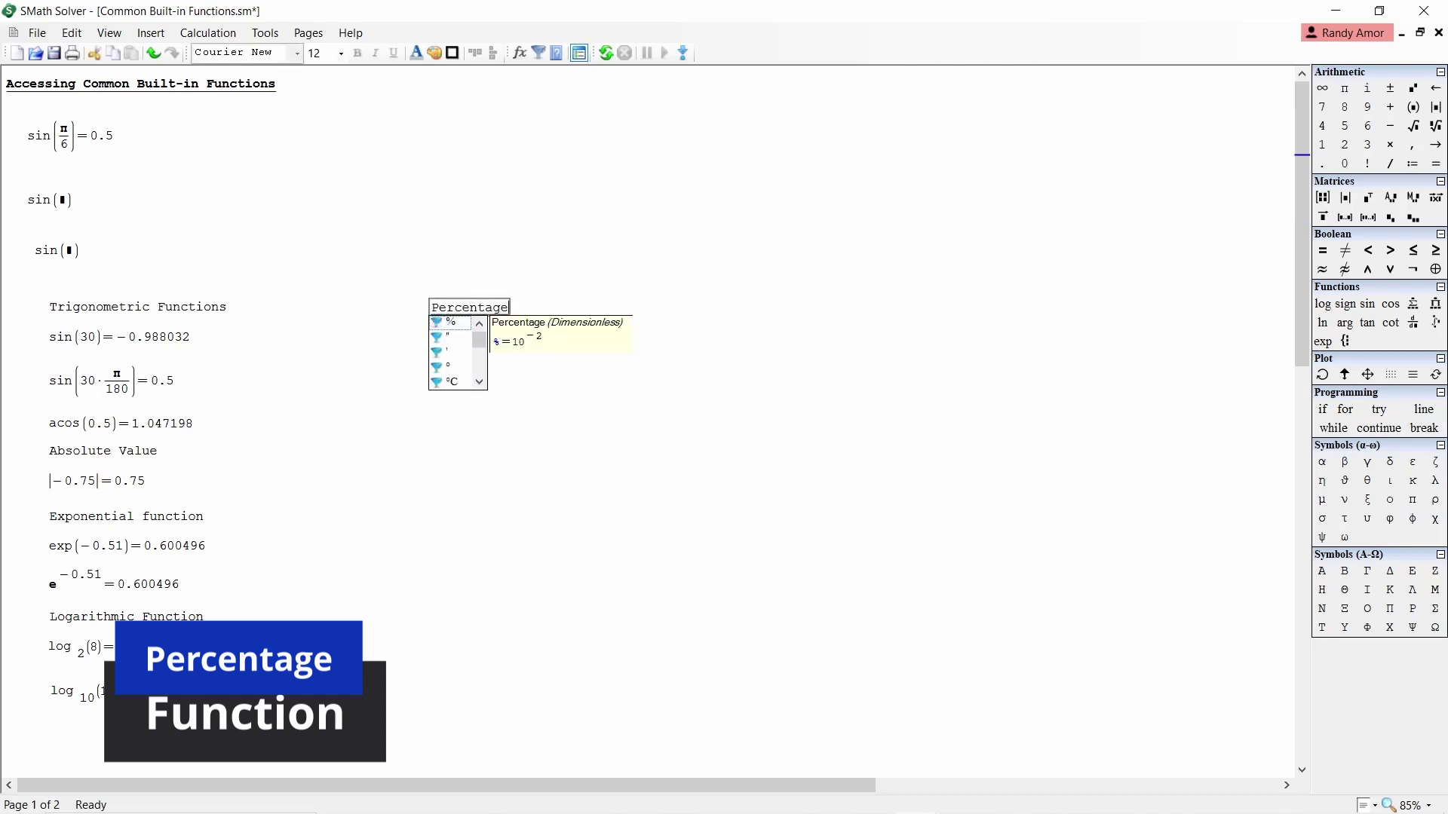
text(e)
key(Return)
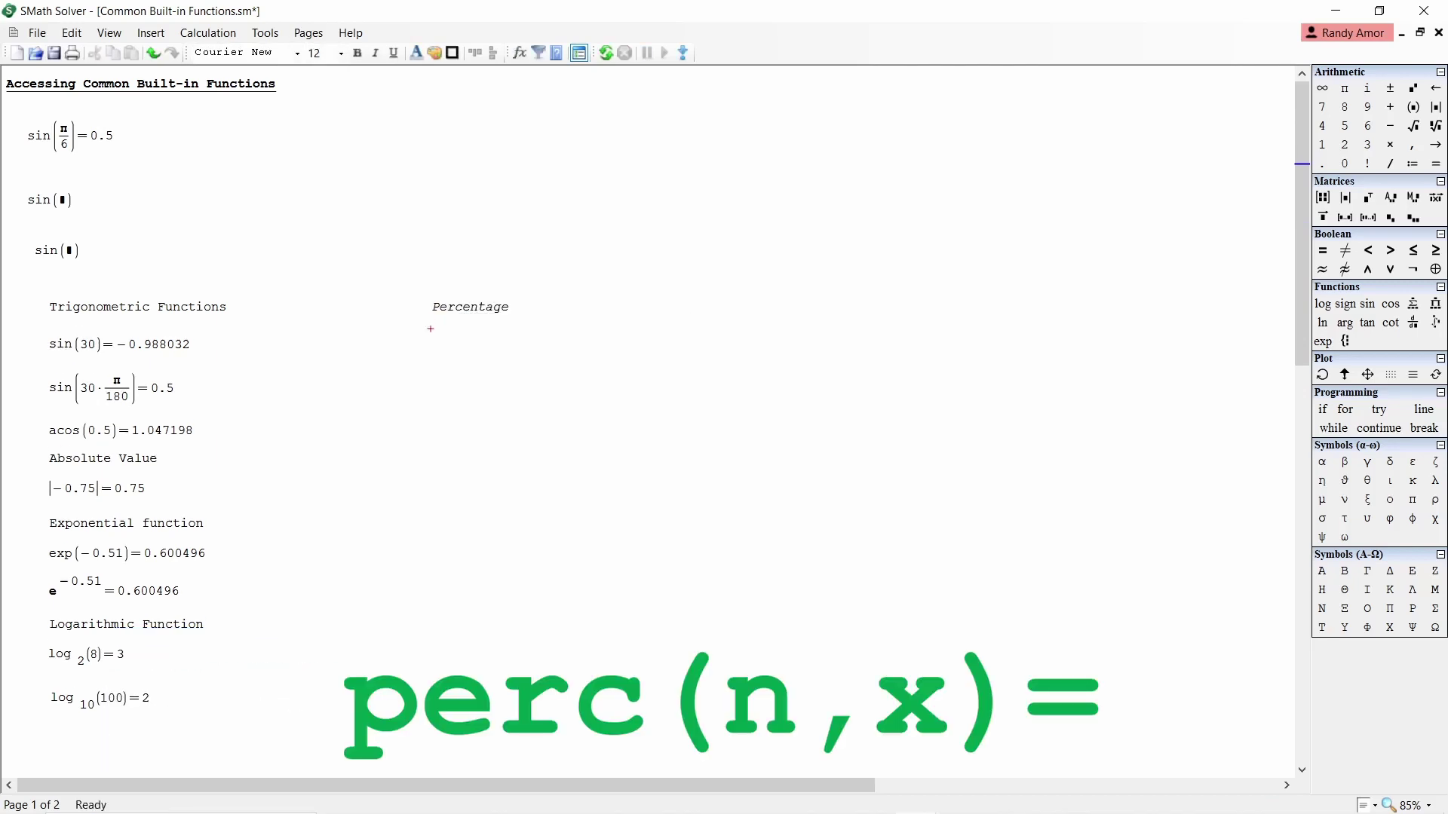
Evaluate perc(25, 5) = 1.25 under the Percentage label
click(431, 336)
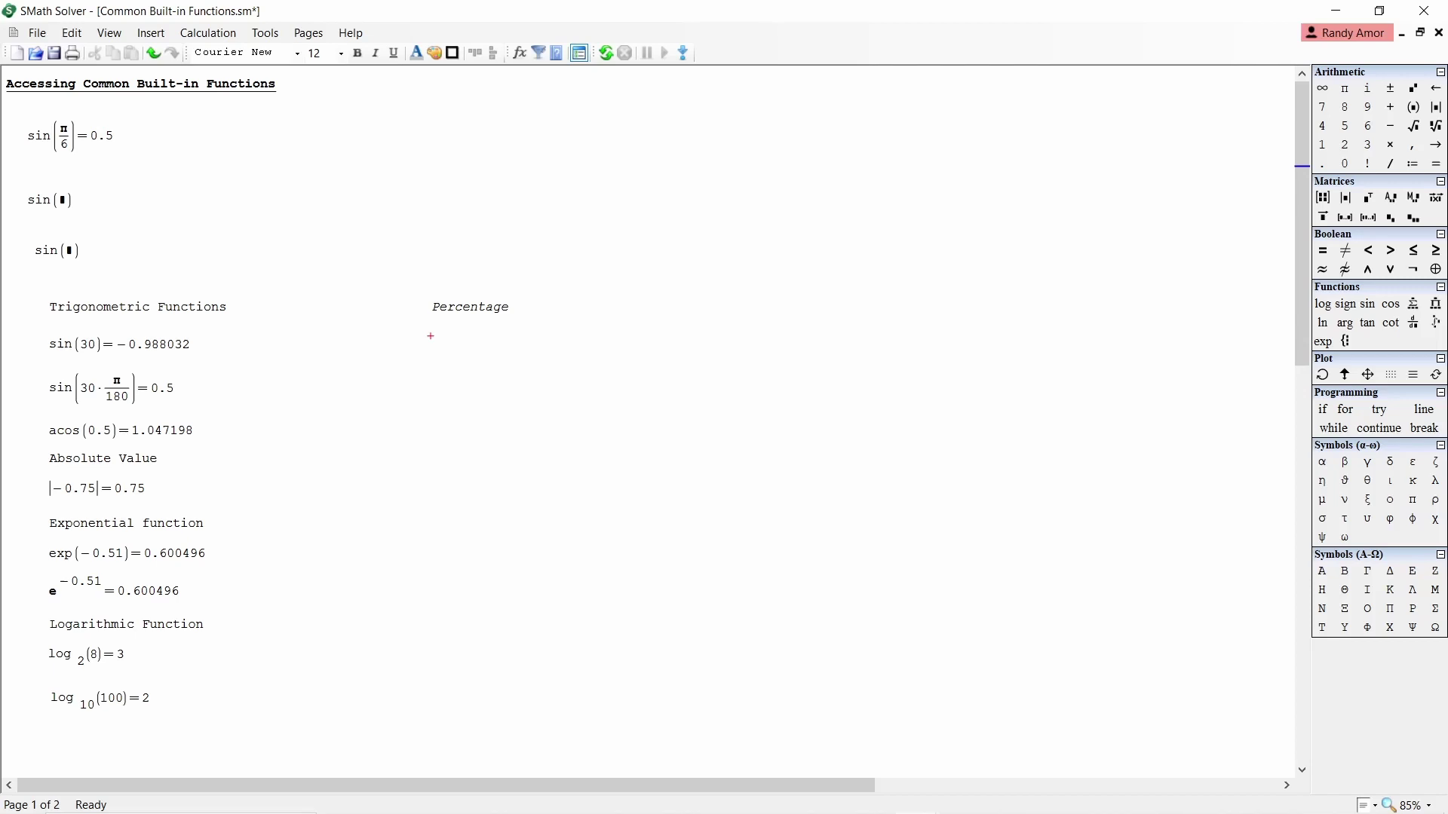
text(perc)
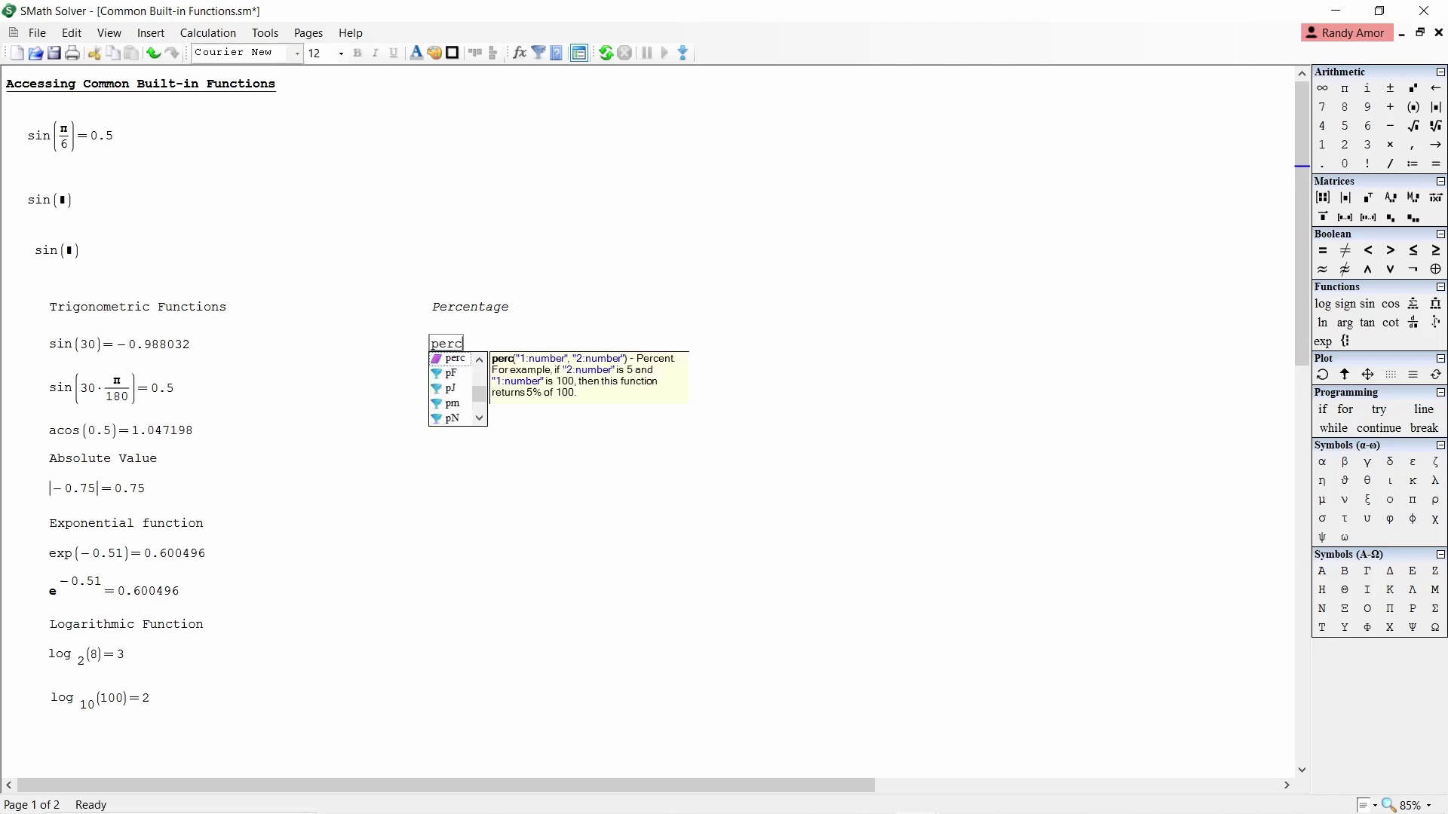
key(Return)
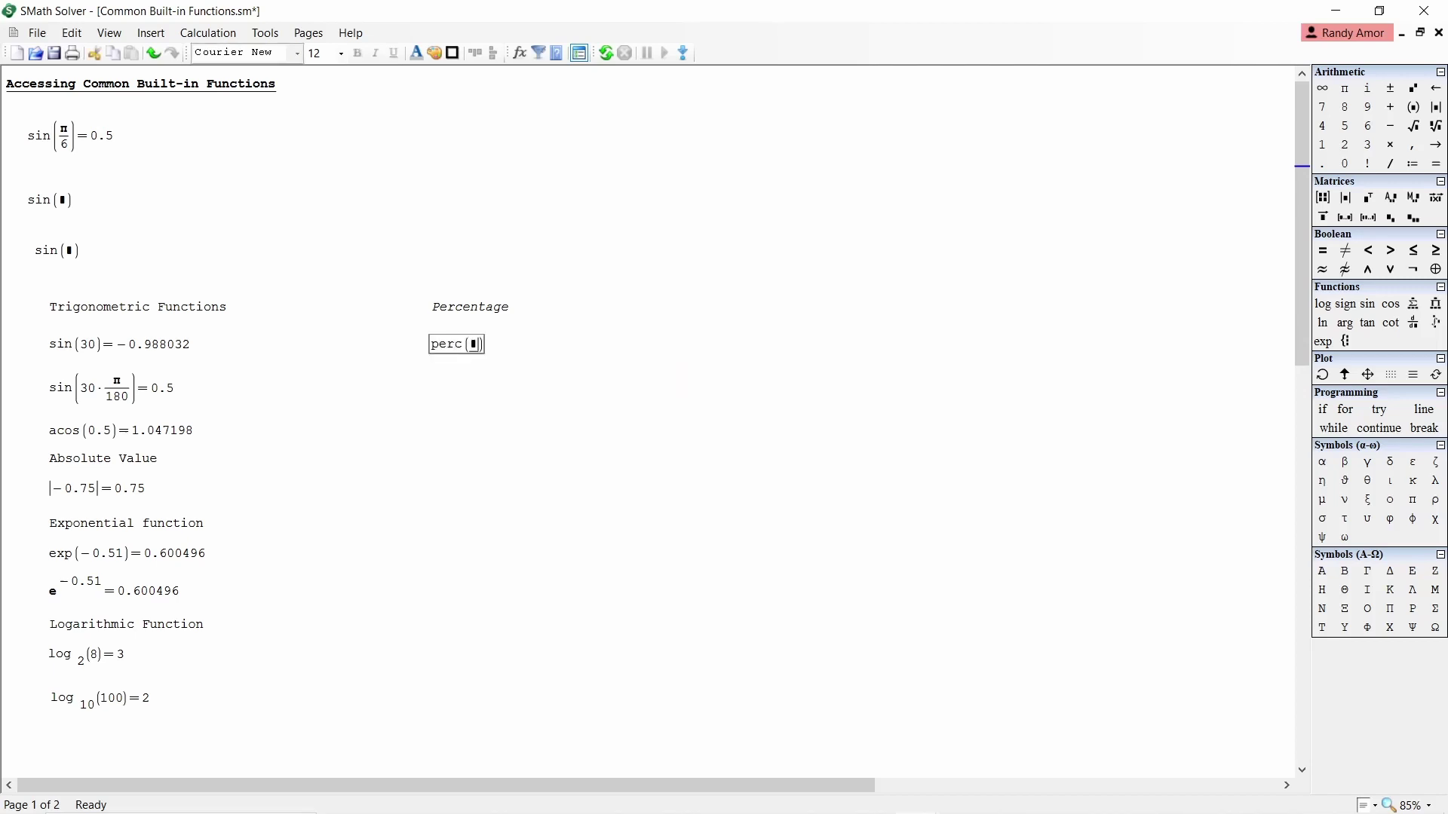
text(25, 5)=1.25)
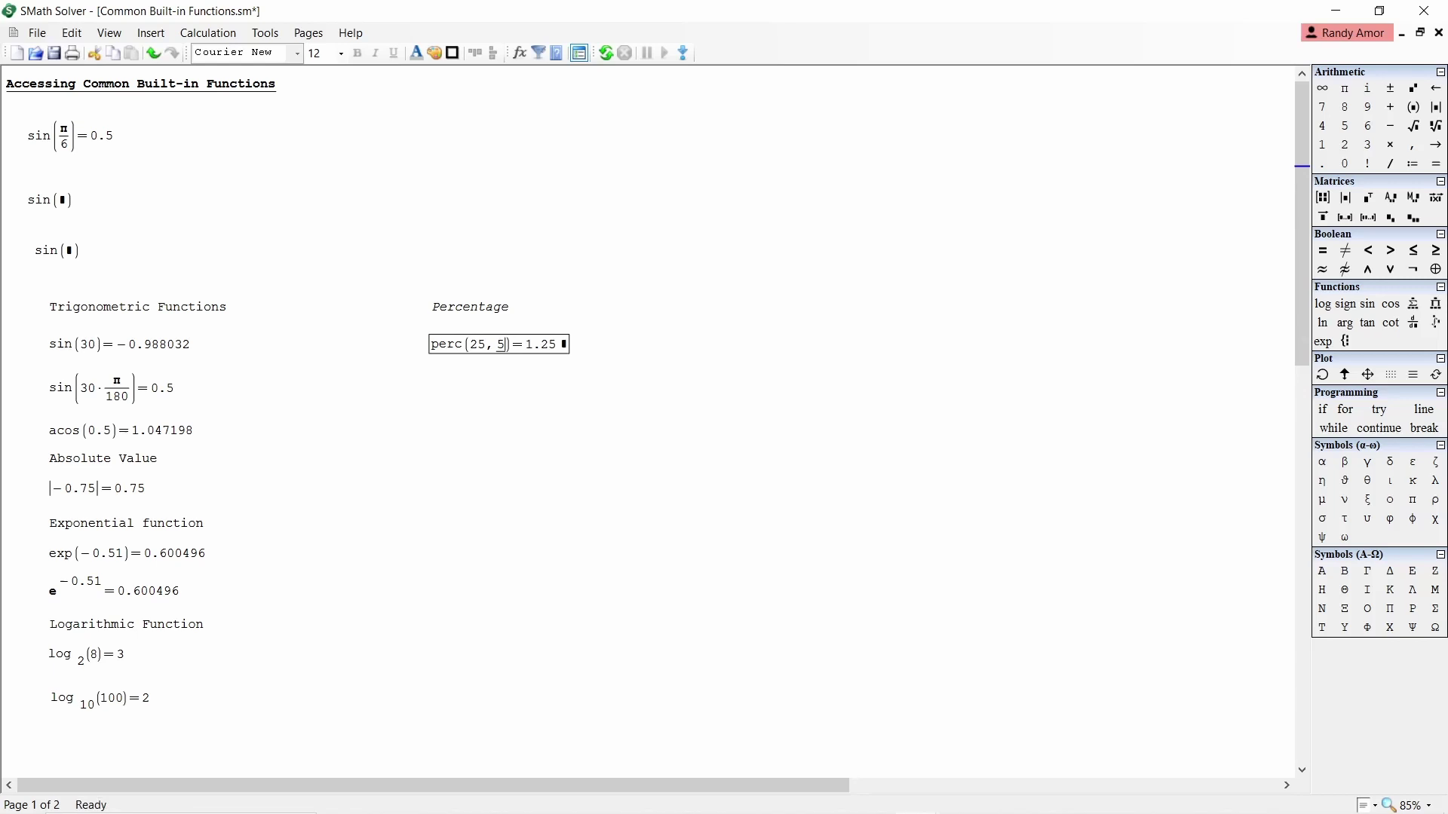
click(430, 365)
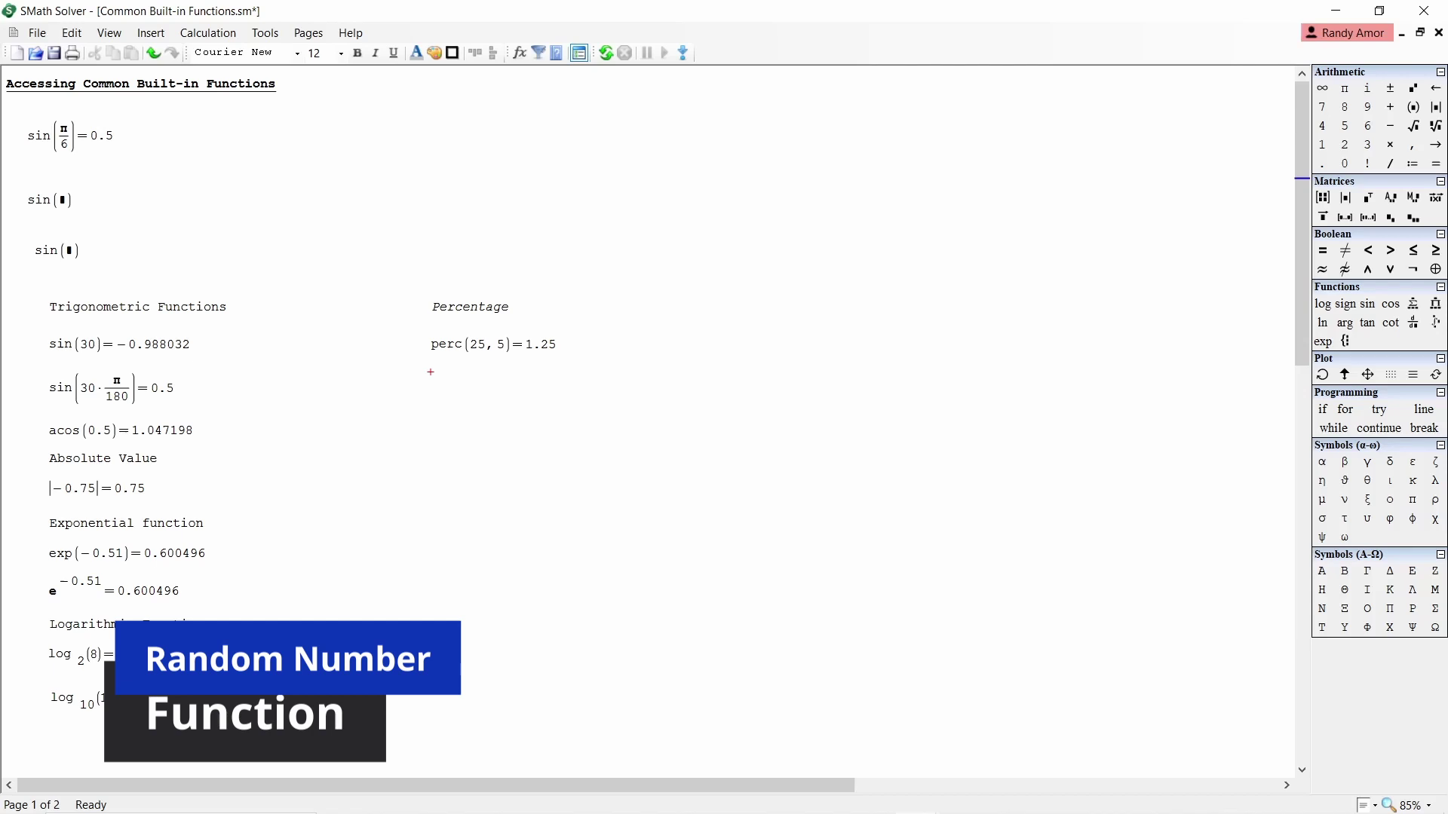
Add a 'Random Number' heading below the percentage example
text(Rand)
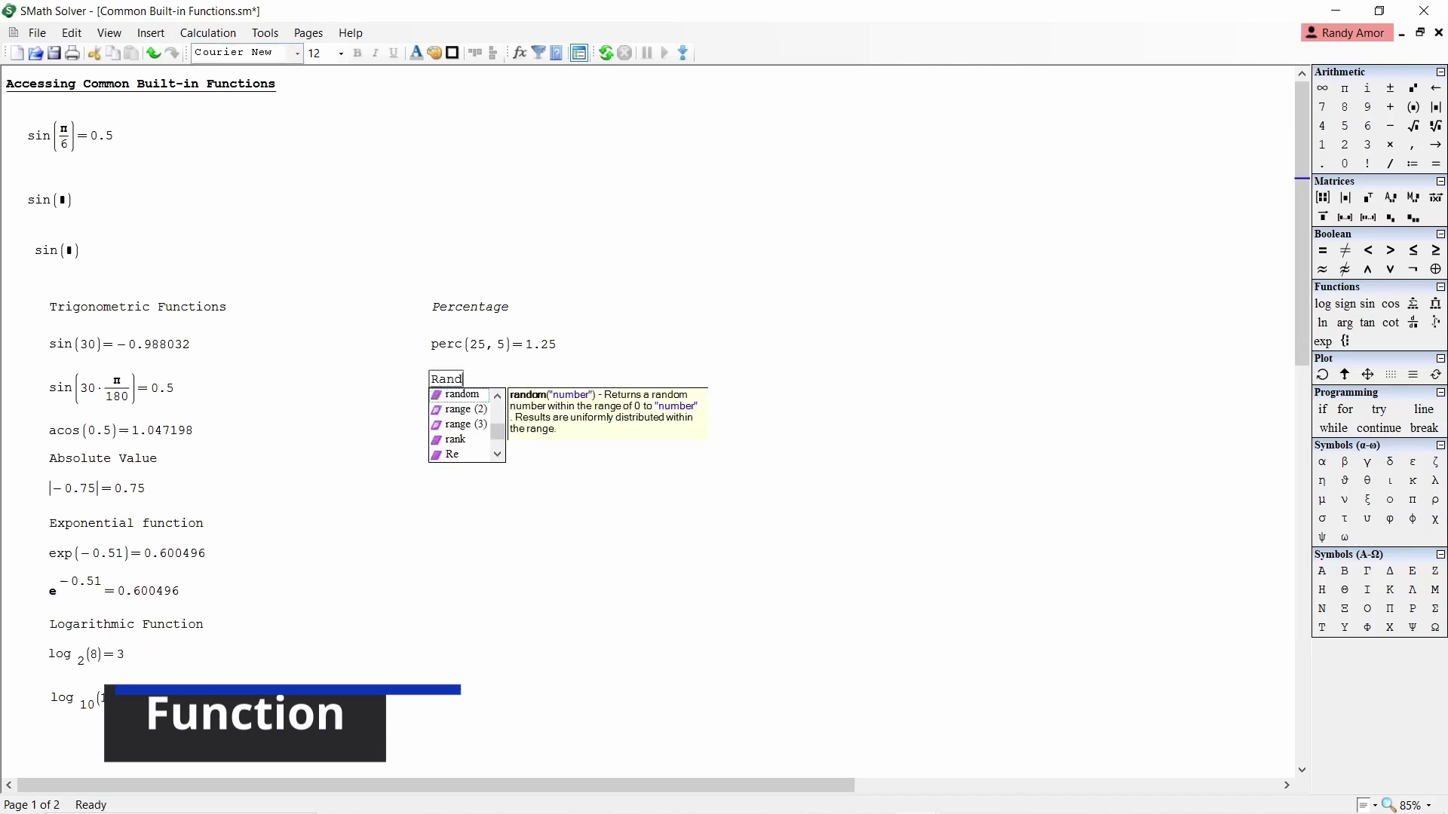
text(om Number)
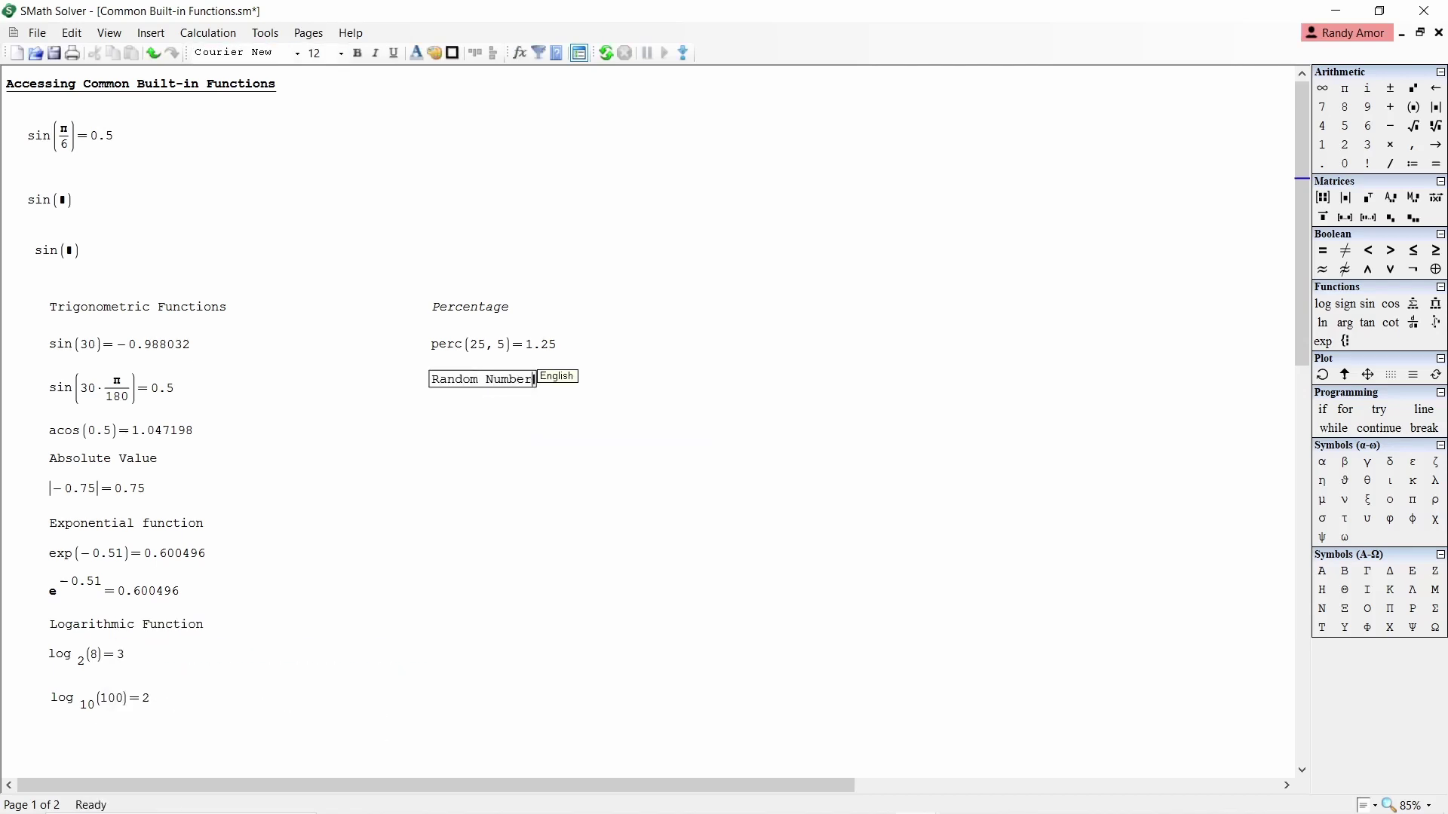
click(112, 430)
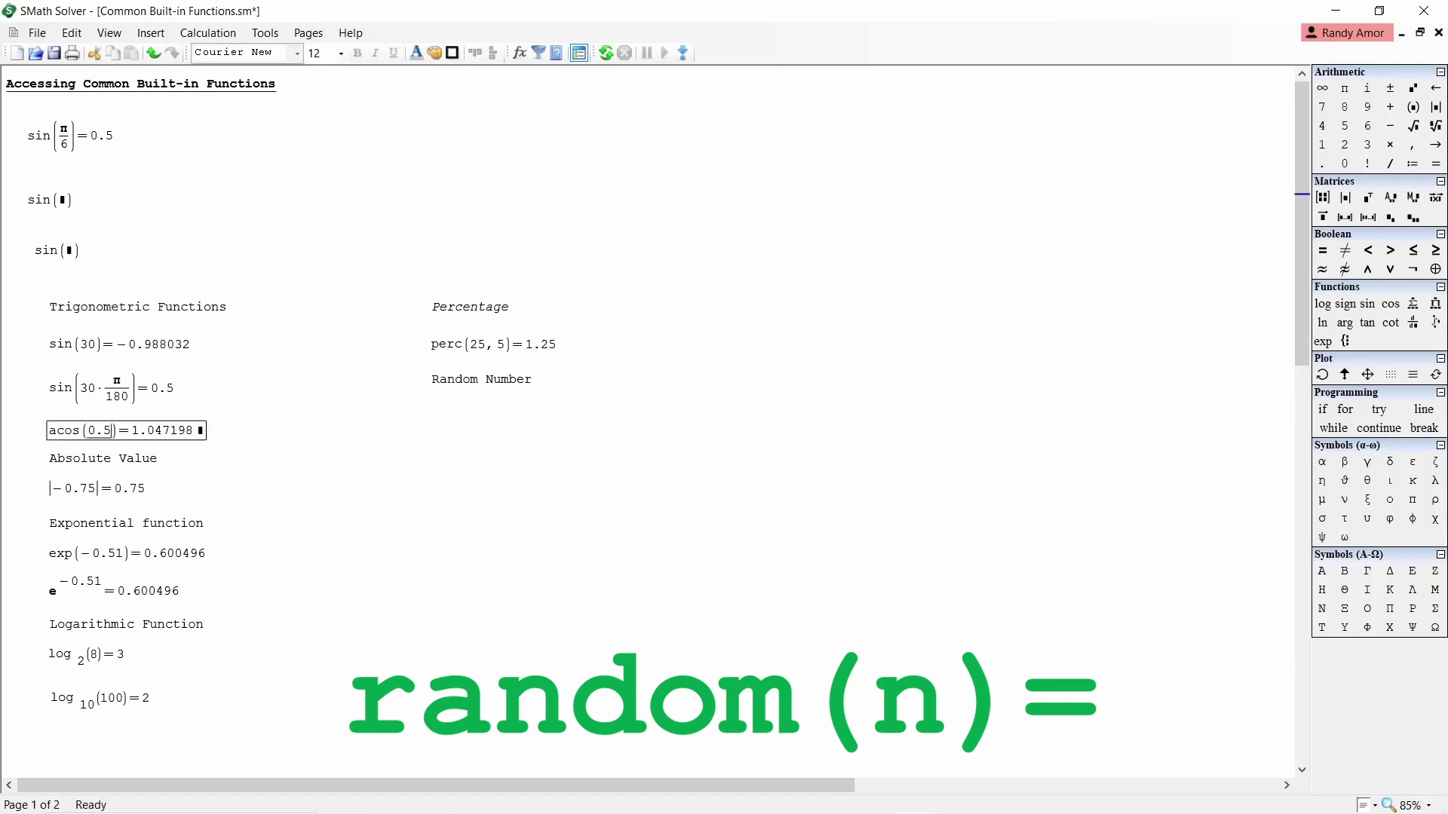
click(437, 411)
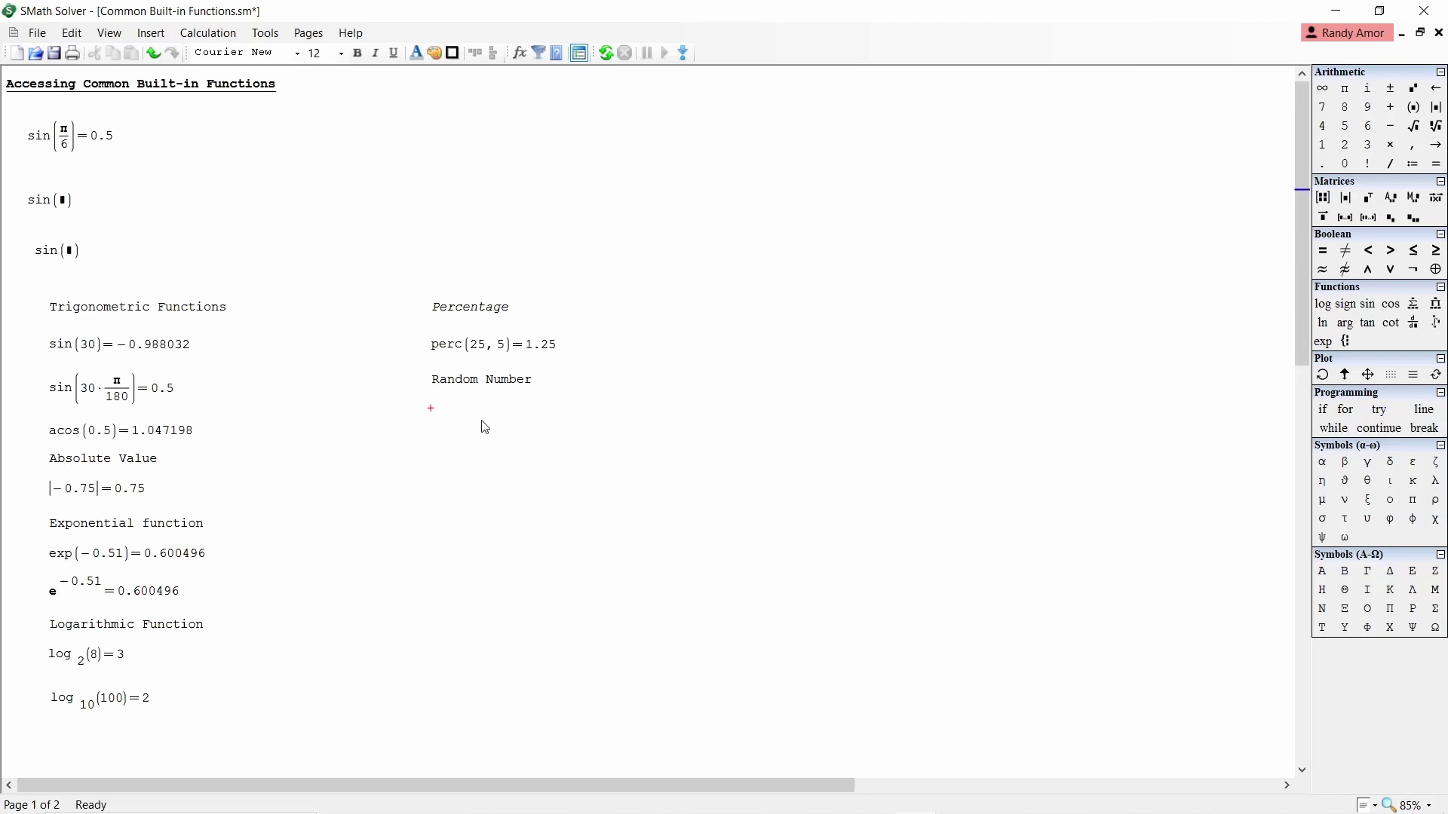
Evaluate random(50) beneath the heading and recalculate with F9, giving 40
text(random)
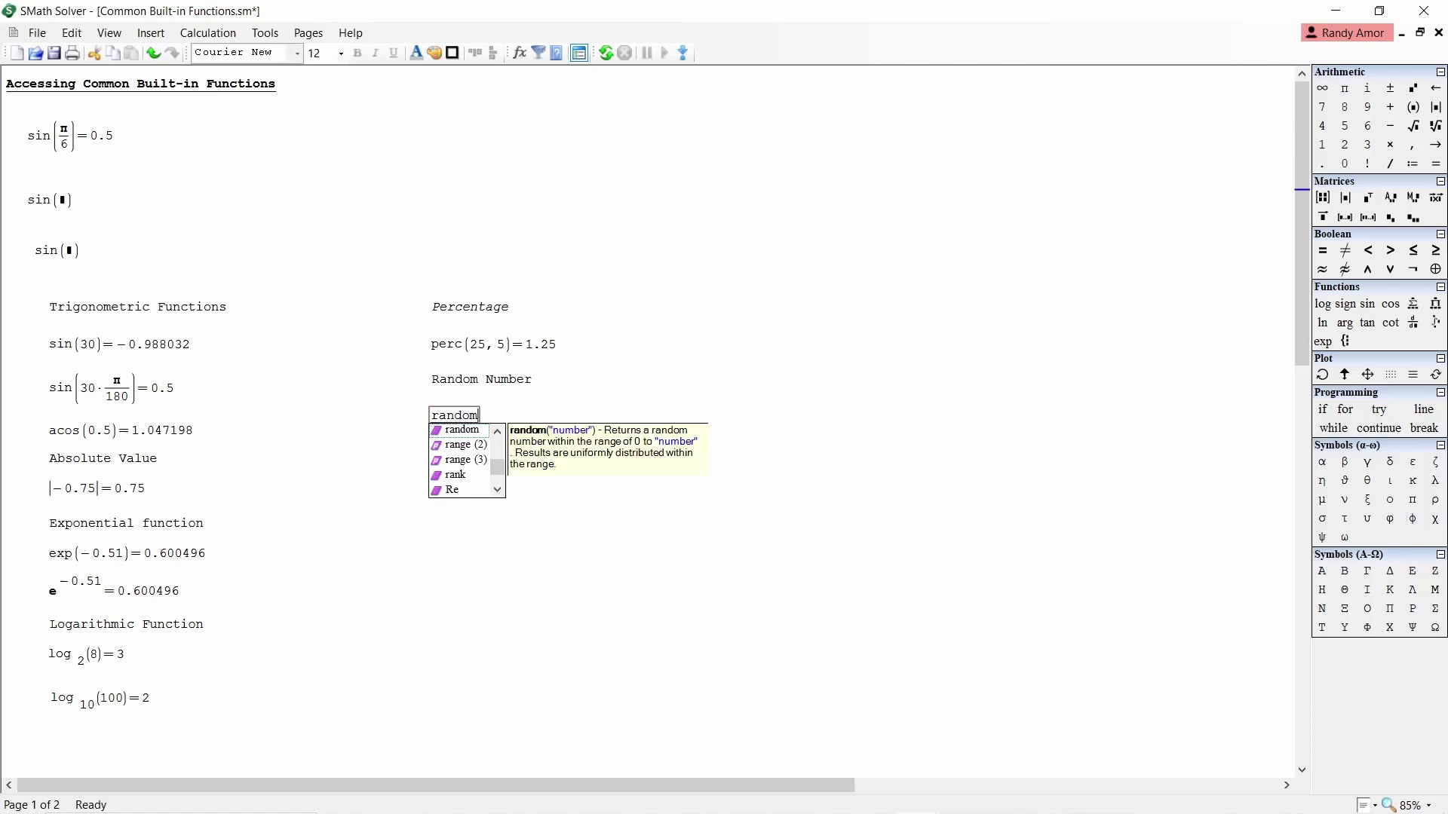
key(Return)
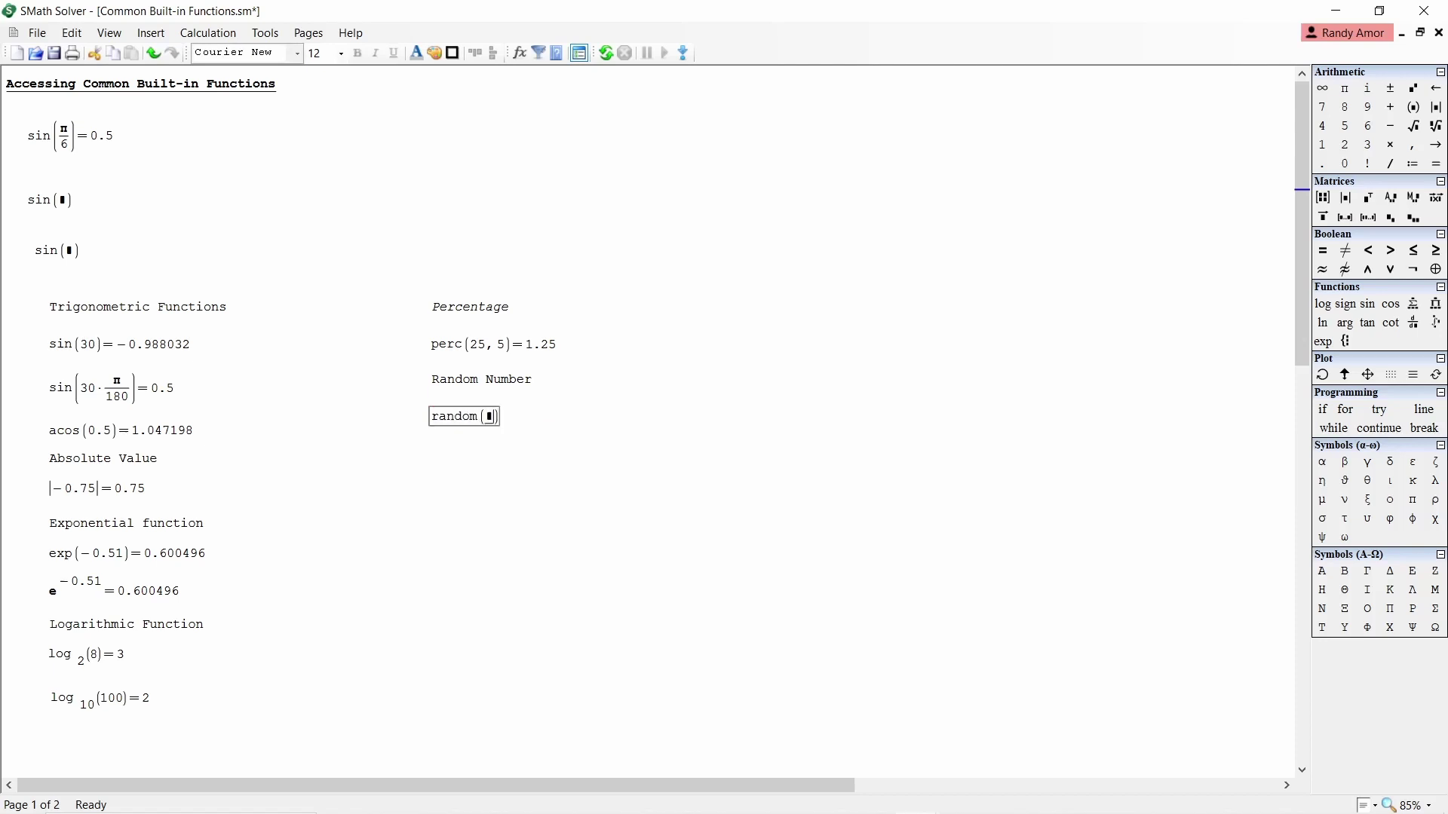
text(50))
text(=40)
key(F9)
key(F9)
key(F9)
key(F9)
key(F9)
click(433, 453)
key(ctrl+space)
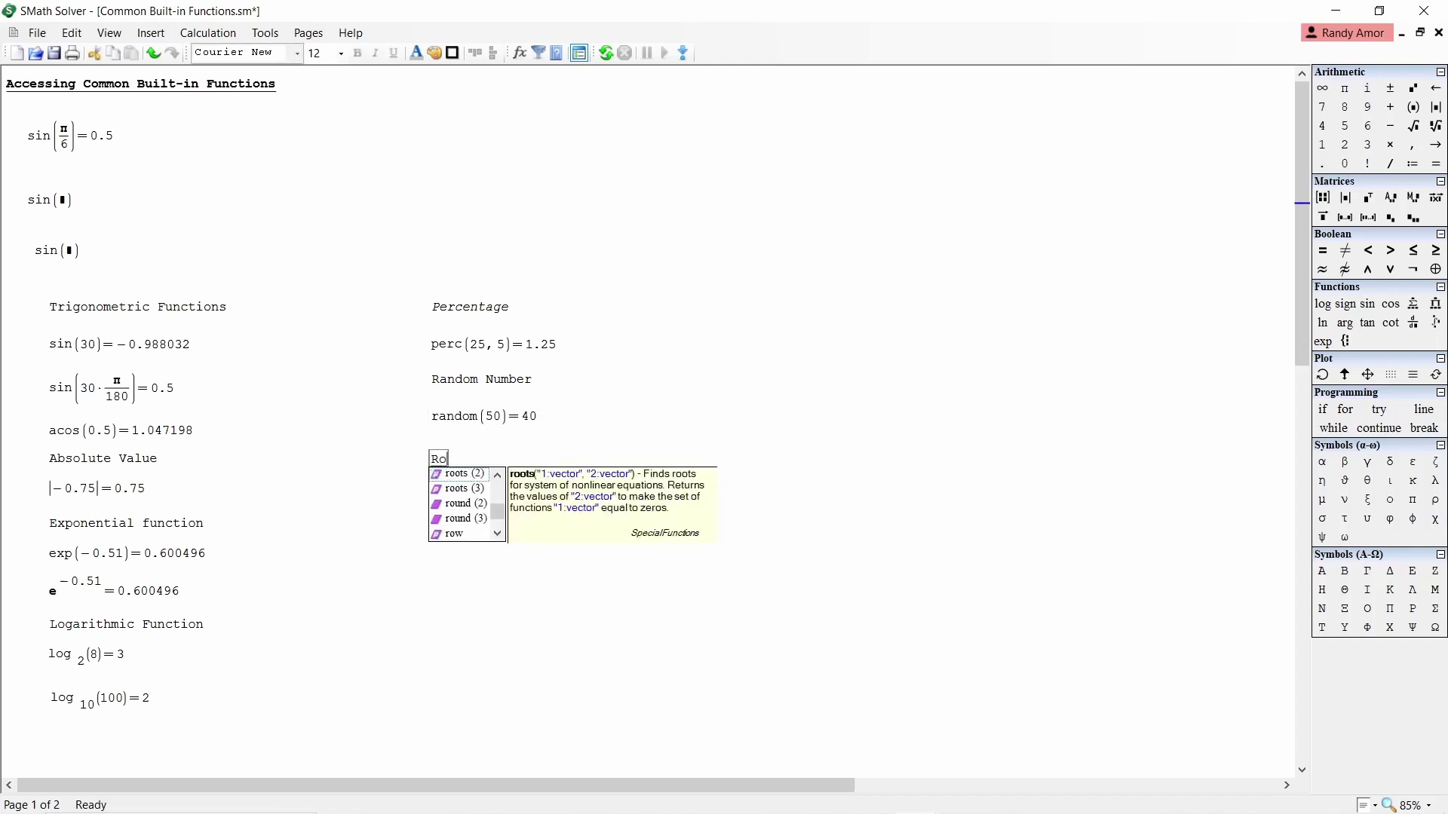
key(Up)
Add a 'Round function' heading below the random example
click(435, 454)
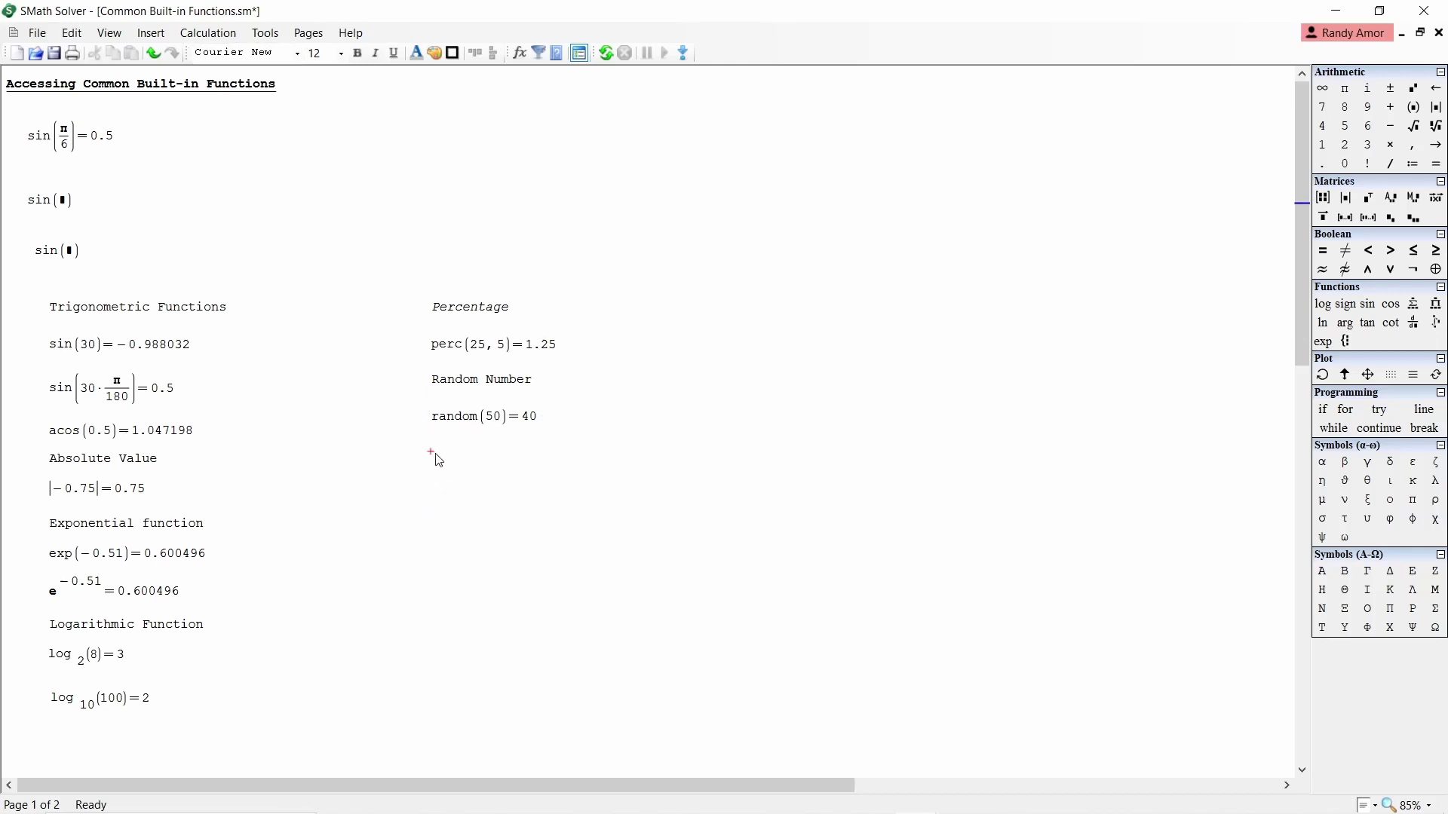
text(Round)
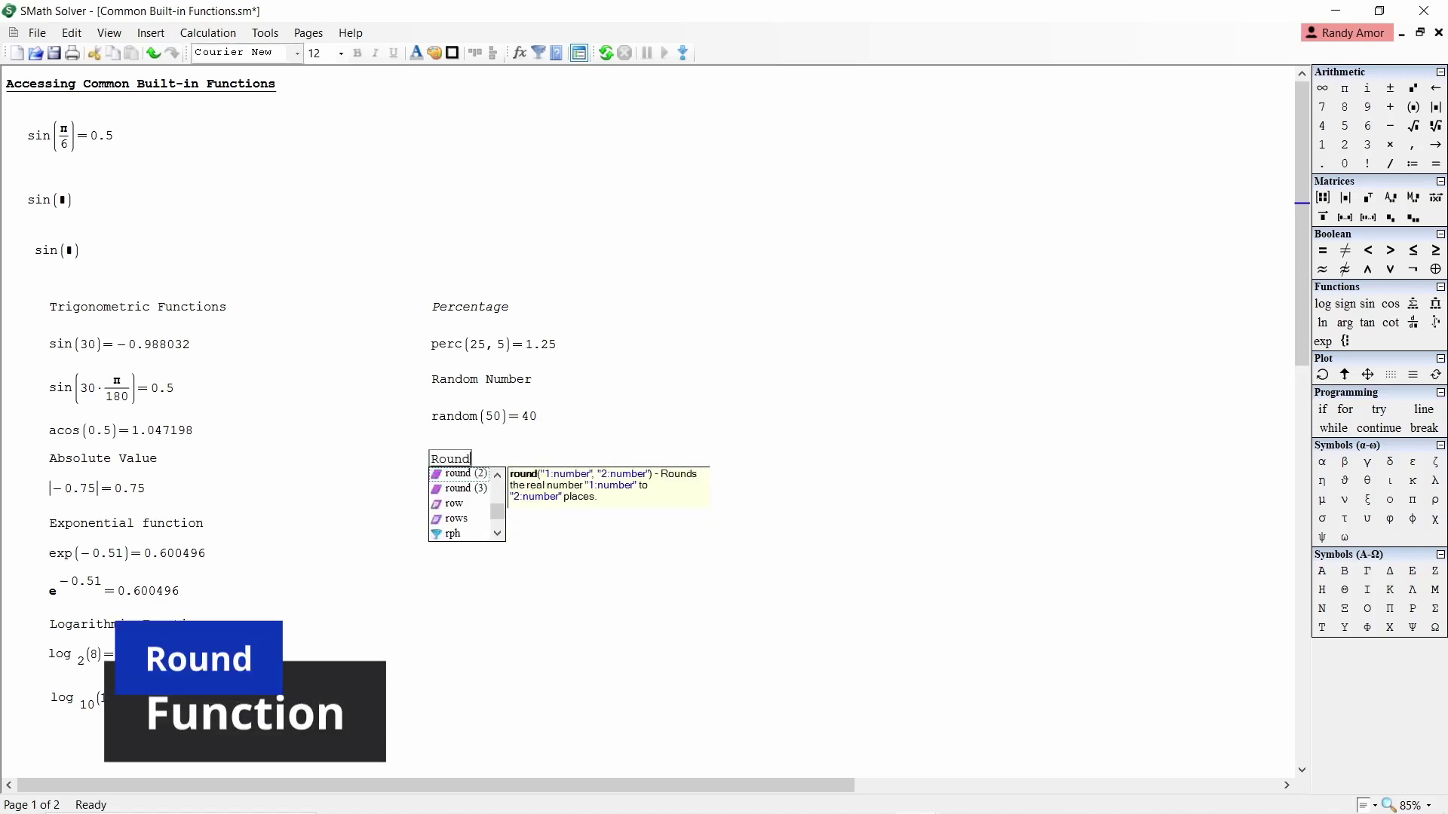
text( function)
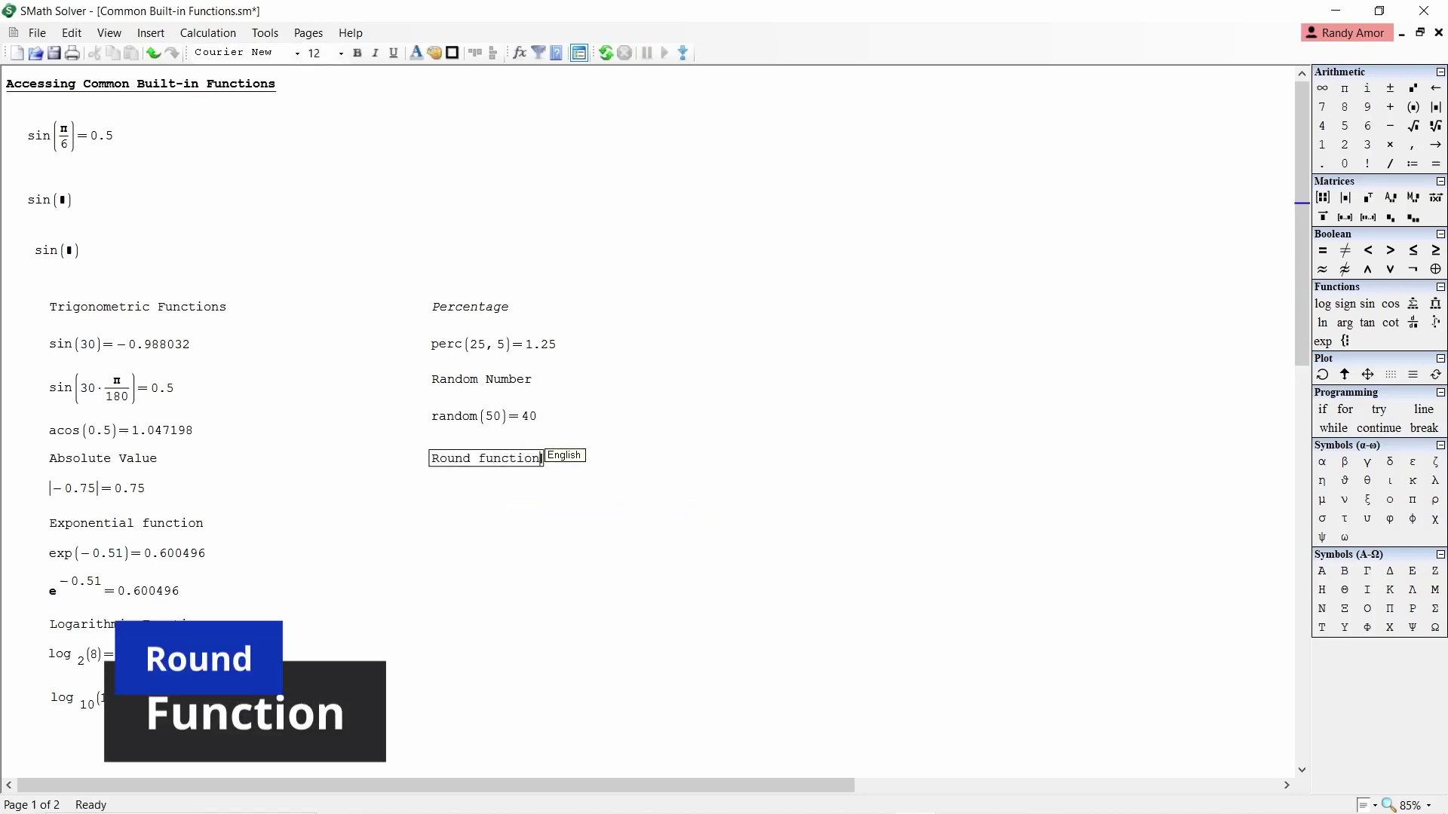
key(Down)
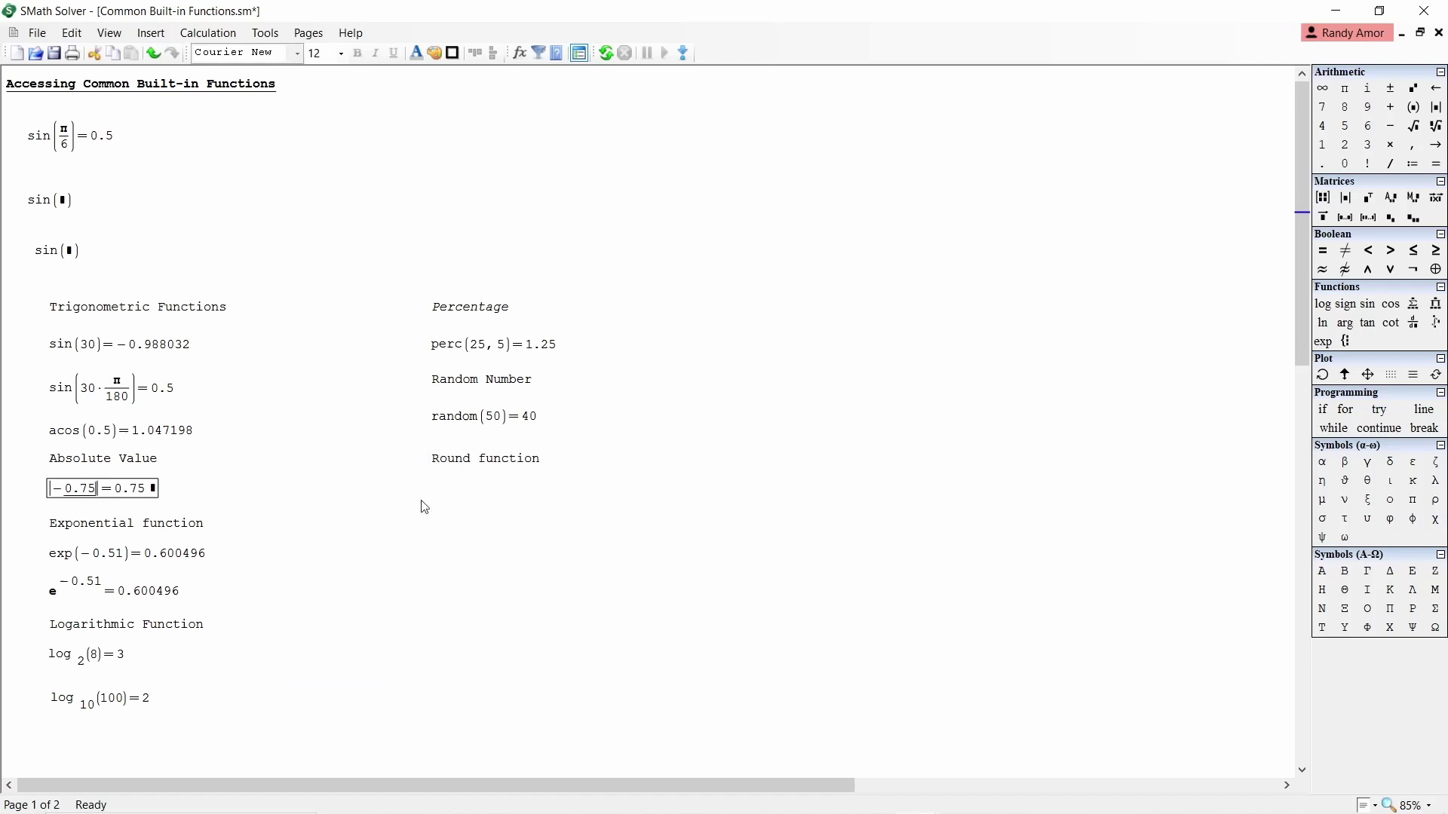
click(439, 490)
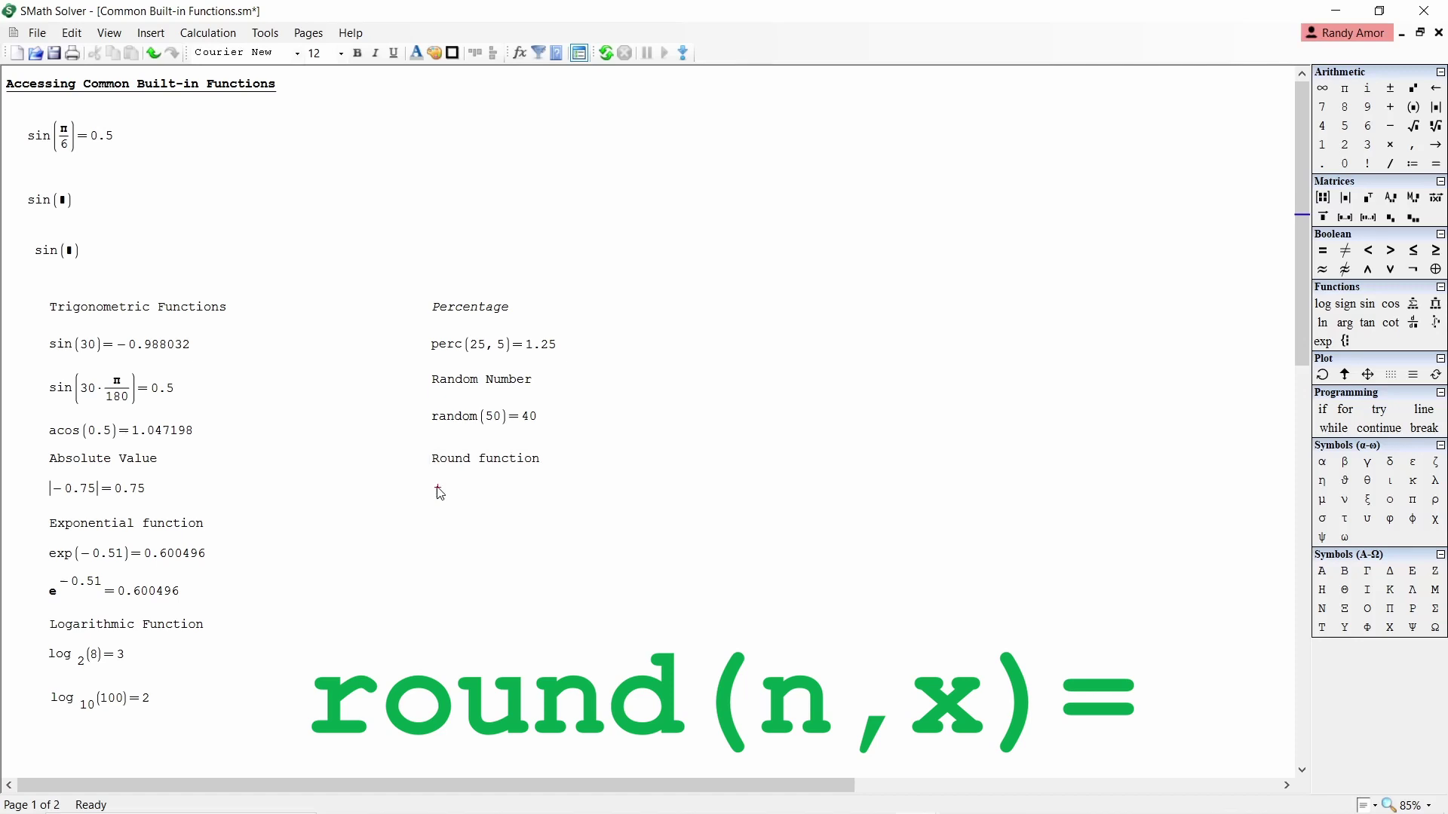
Evaluate round(5.64846, 4) = 5.6485, then type a 'Summation' heading below it
text(r)
key(BackSpace)
text(round)
key(Return)
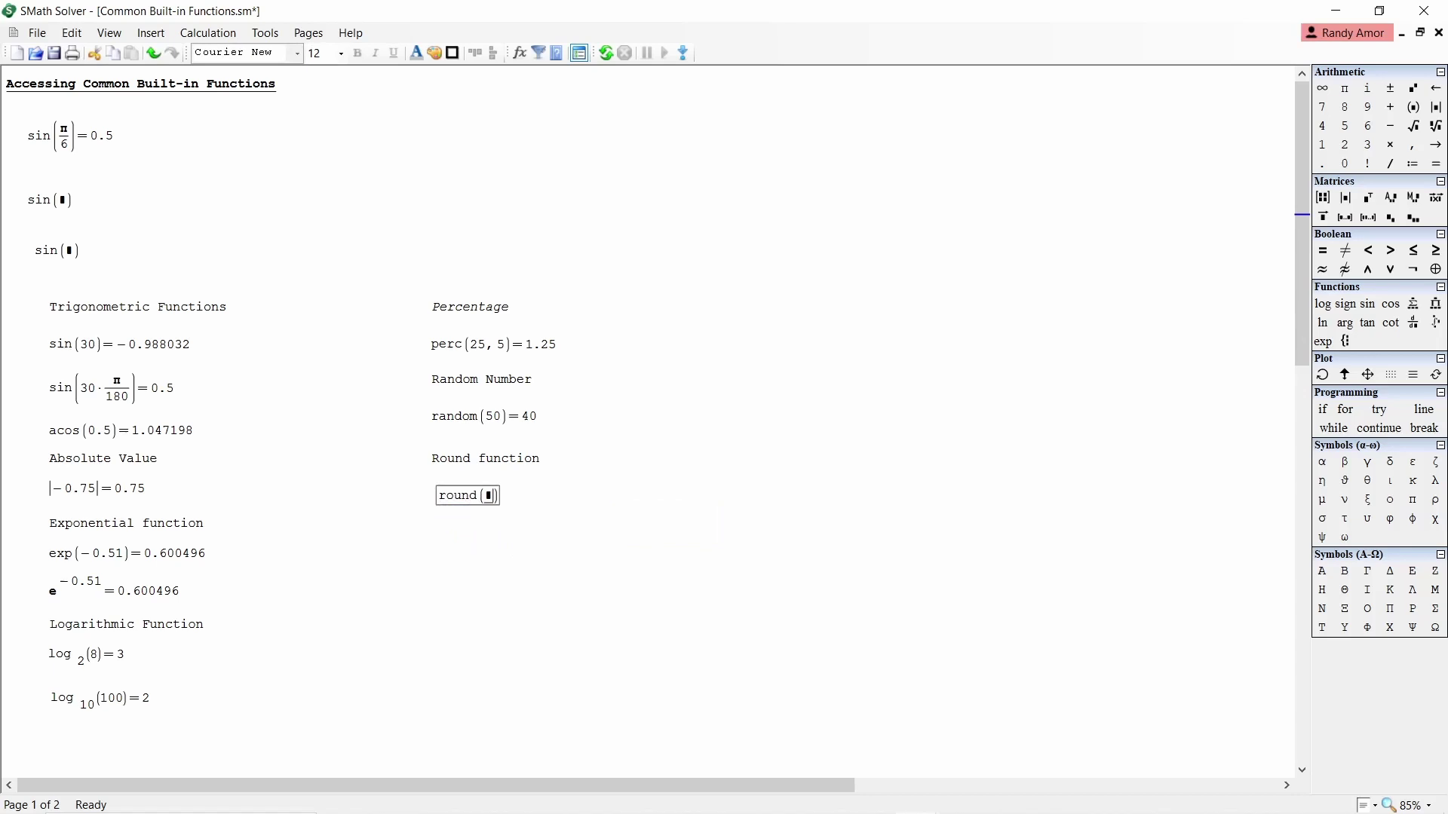
text(5.64846, 4)=5.6485)
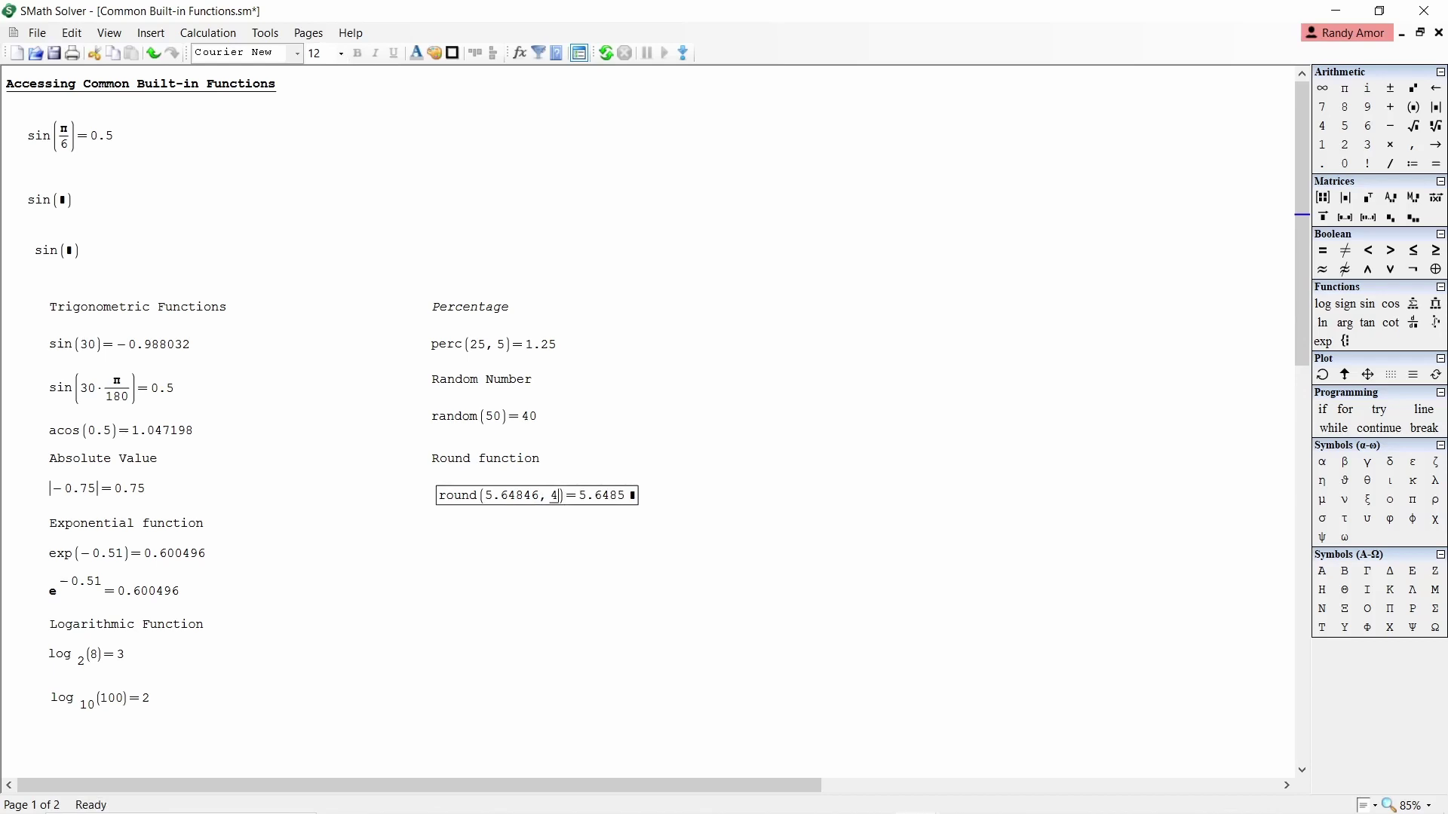
click(438, 546)
text(Summation)
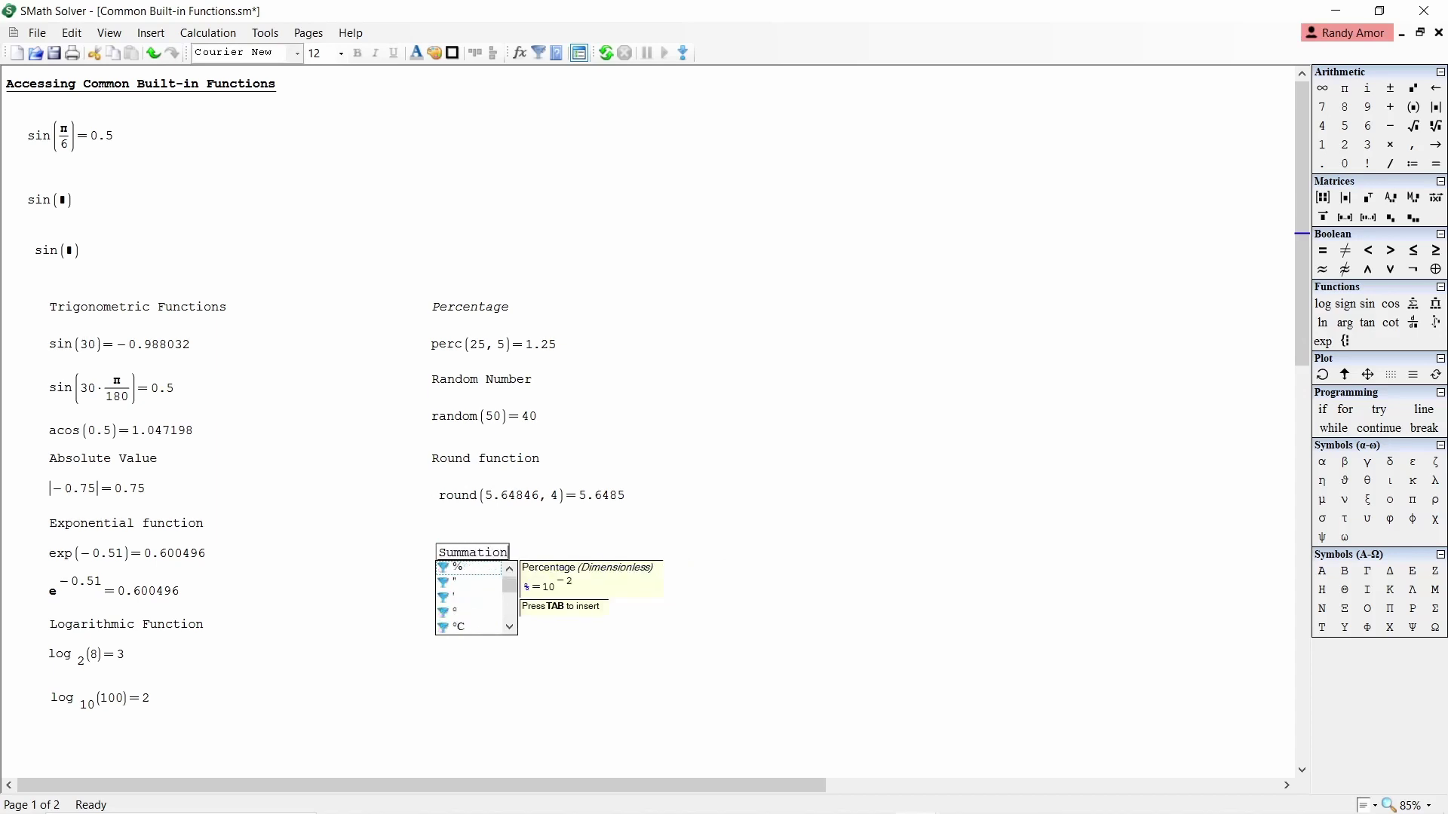
Insert Σ k² for k = 1 to 10 under the Summation heading, evaluating to 385
key(Return)
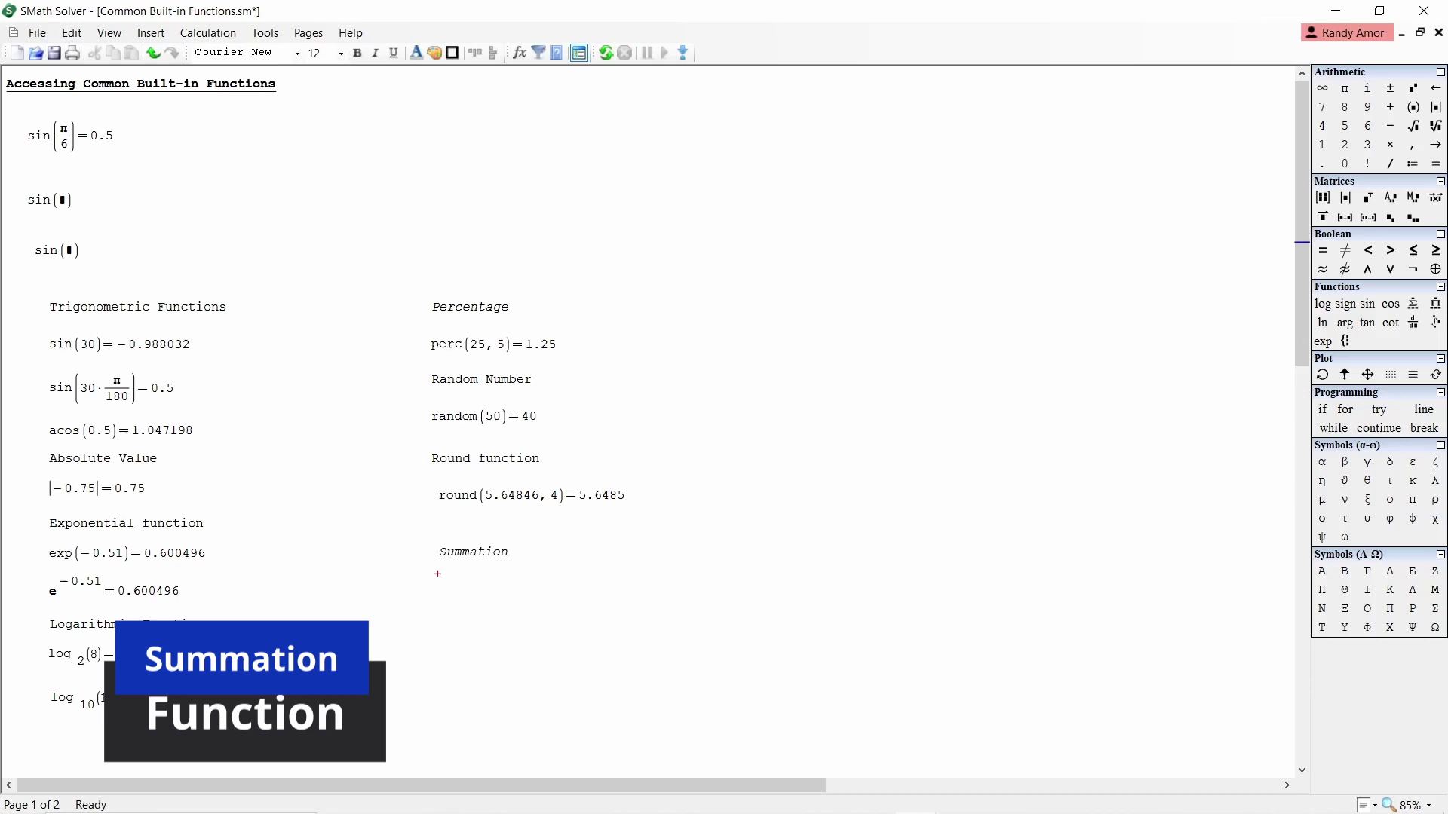
click(437, 574)
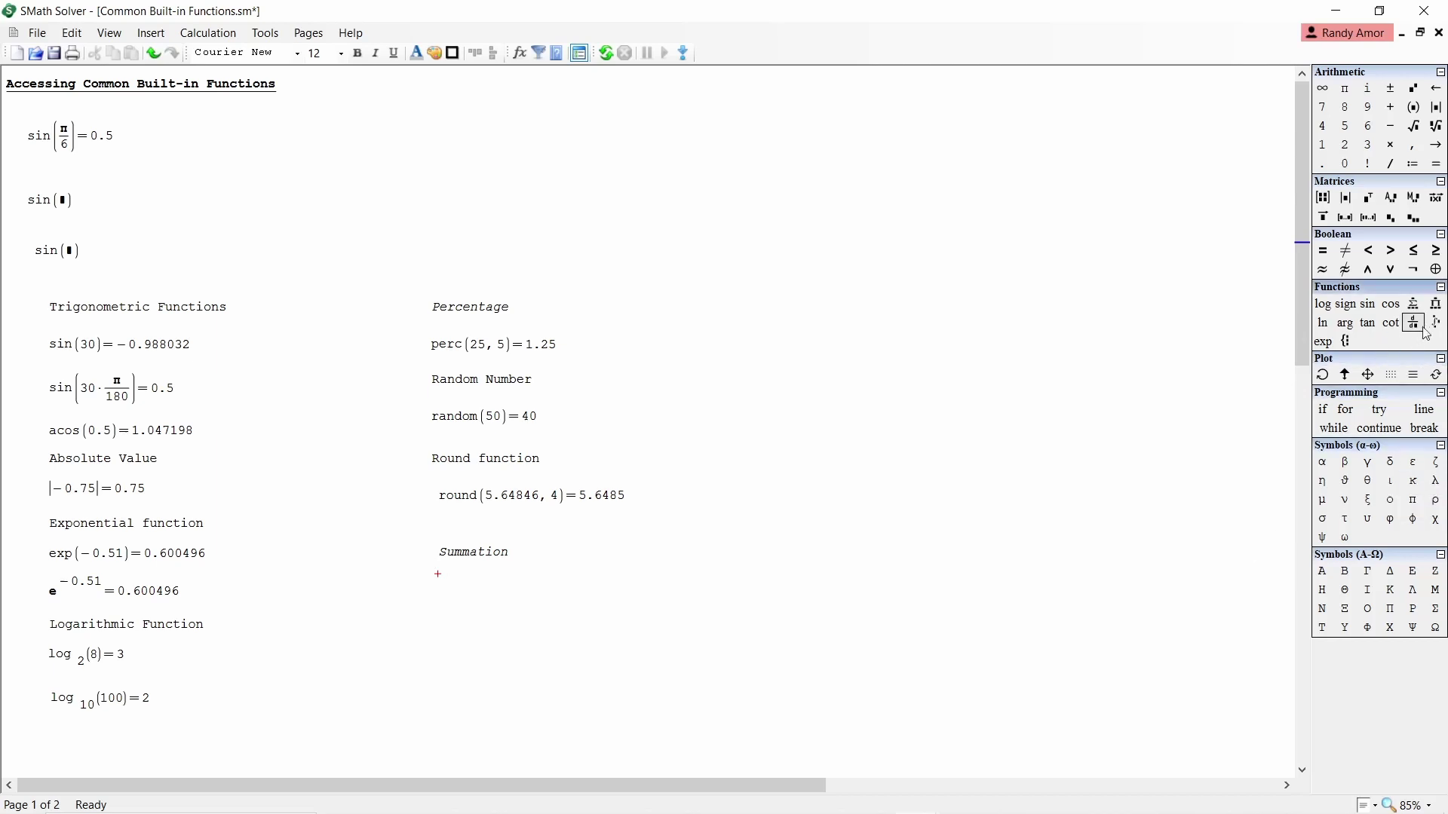
click(1414, 304)
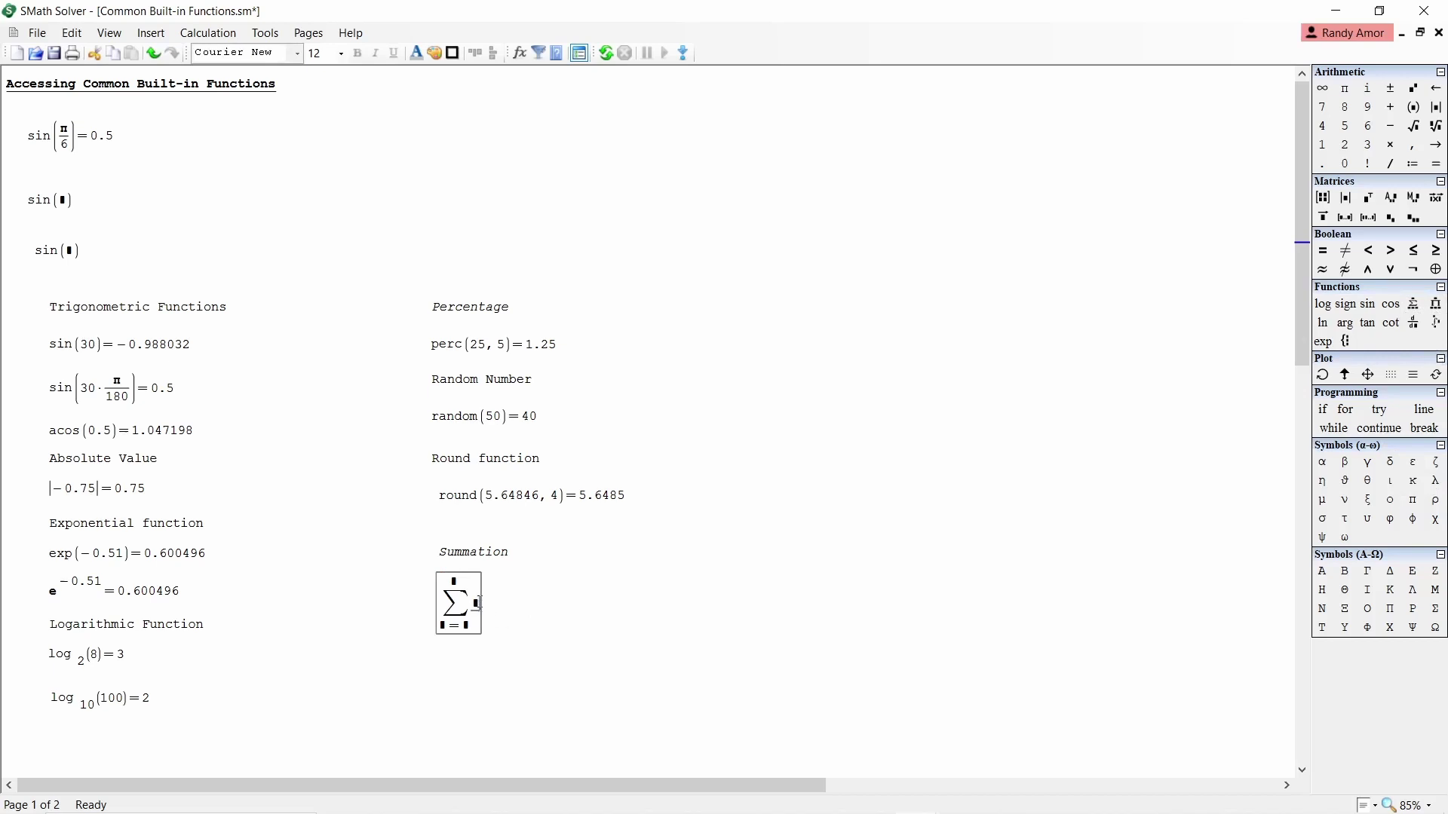
text(k)
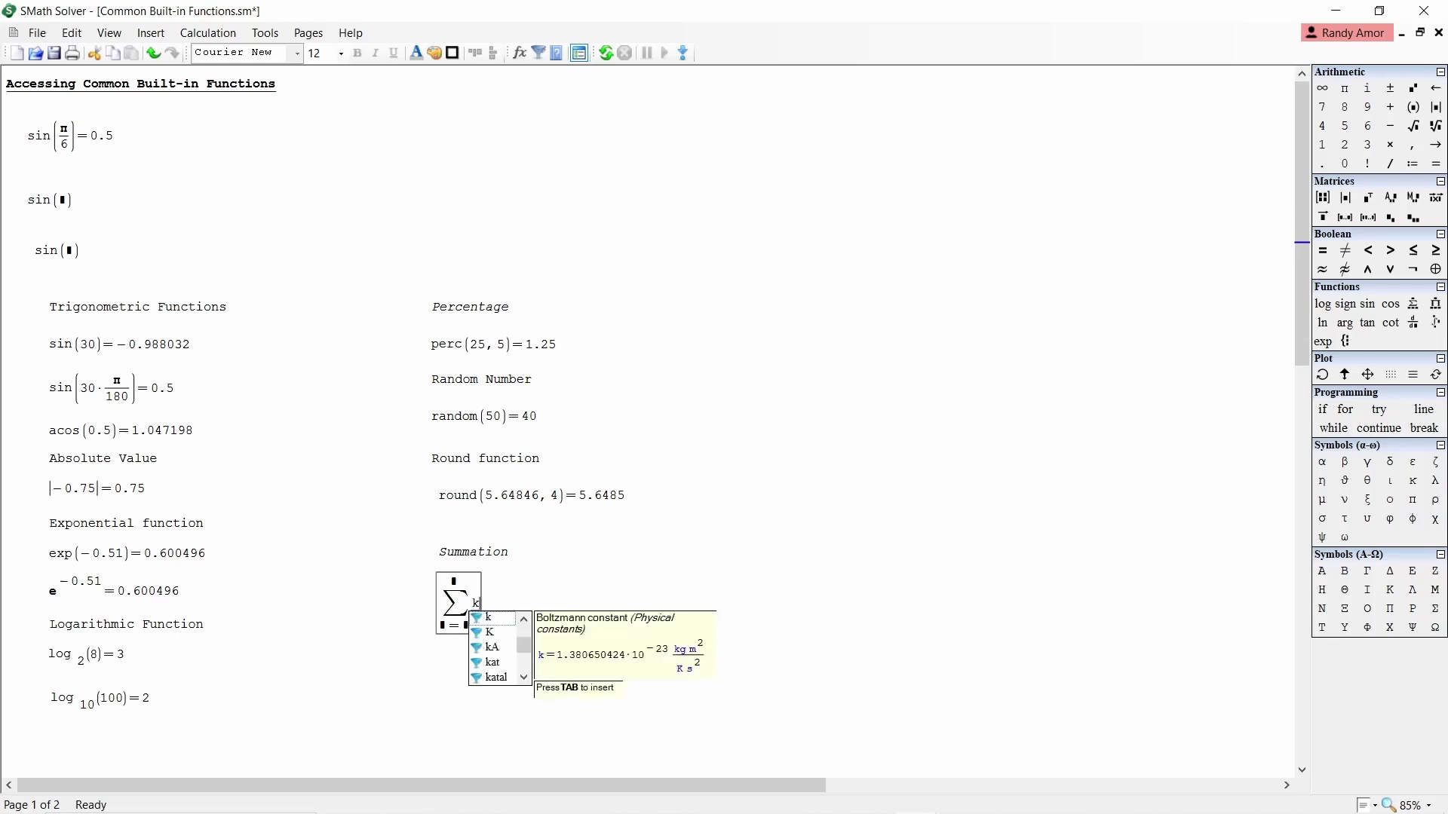
text(^2)
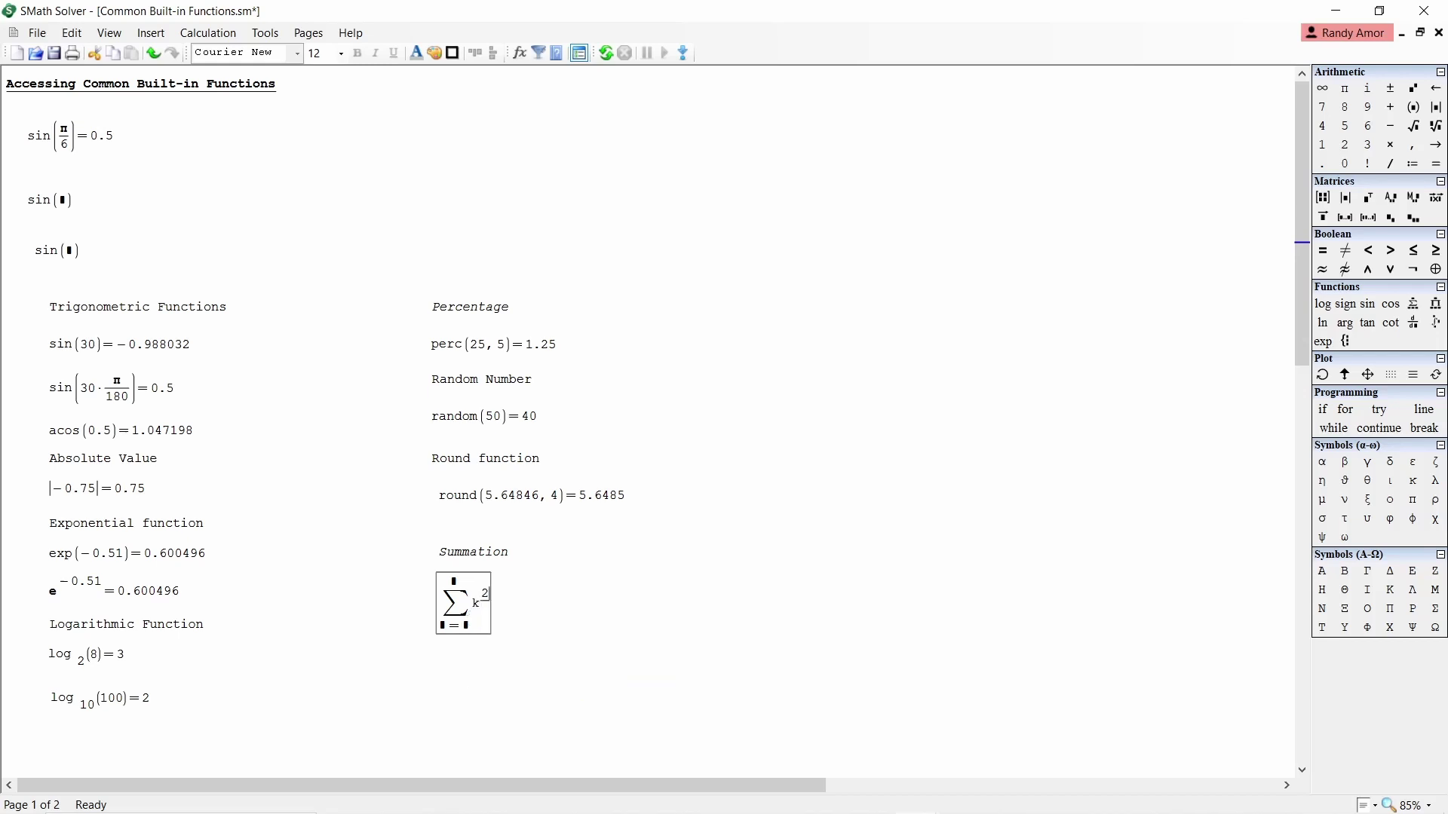
click(442, 625)
text(k=)
key(Tab)
text(1)
key(Tab)
text(10 k^2=)
key(Return)
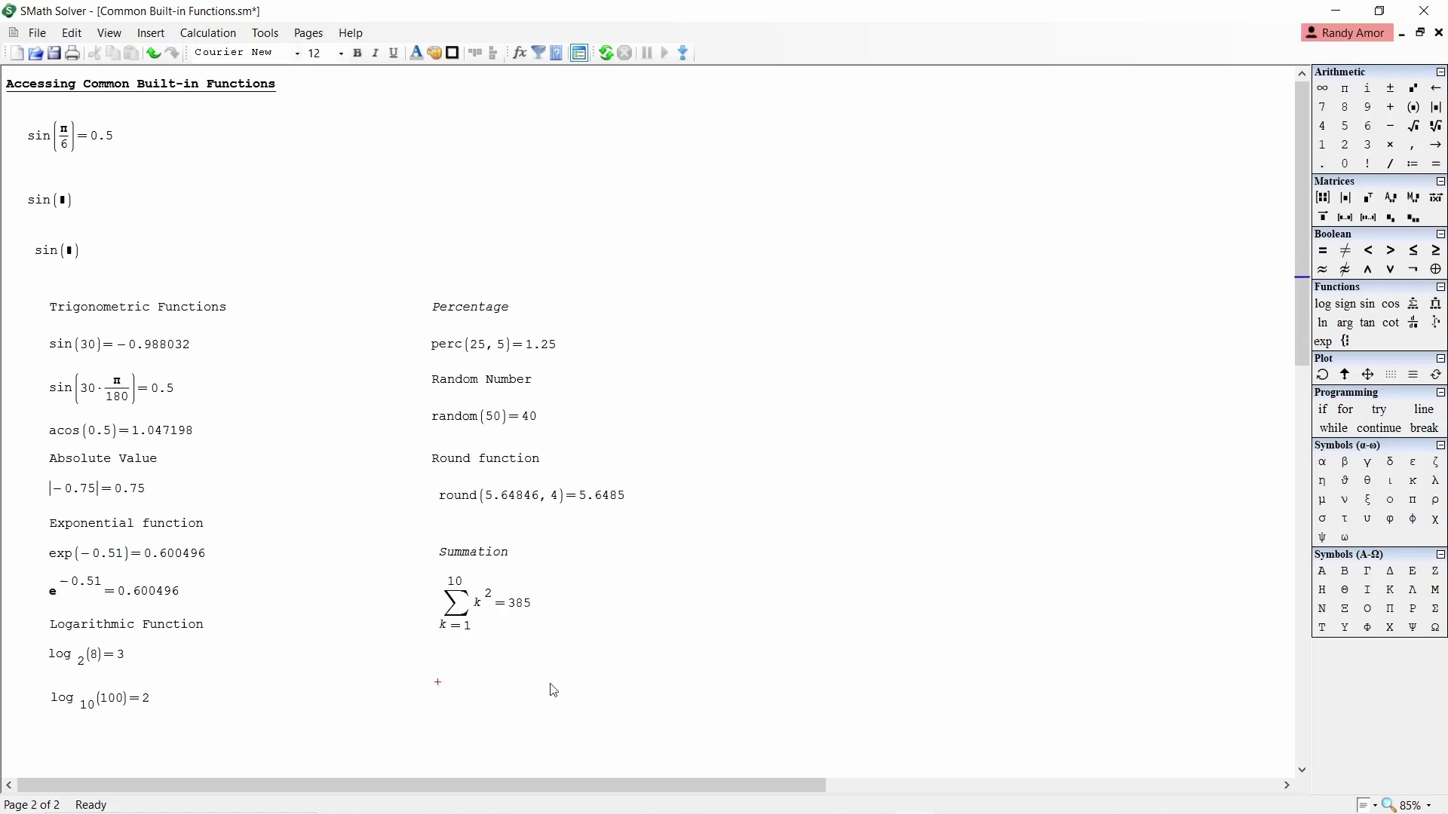
Add an 'Integral' heading to the right of the Percentage heading
click(726, 311)
text(Integr)
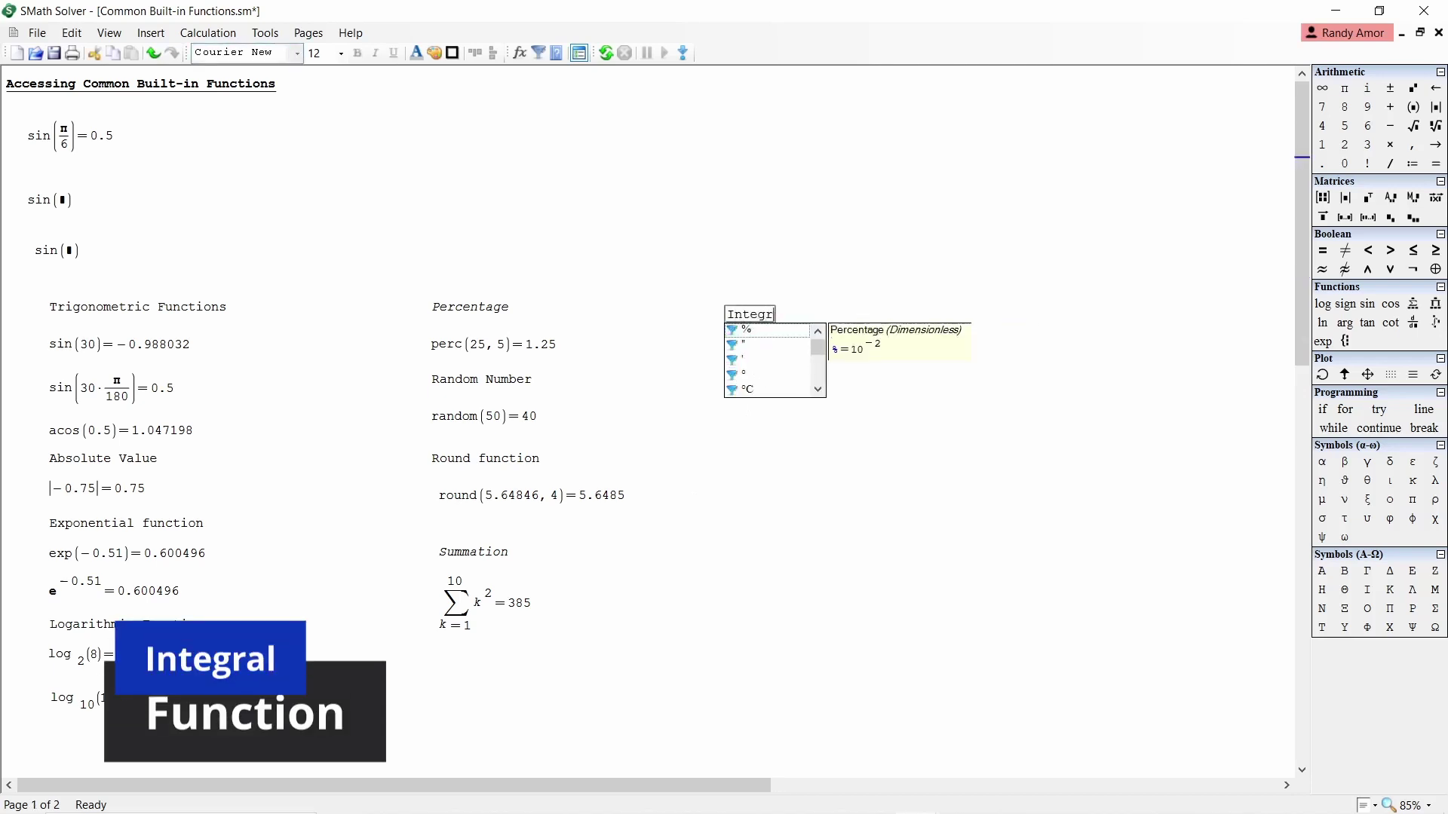
text(al)
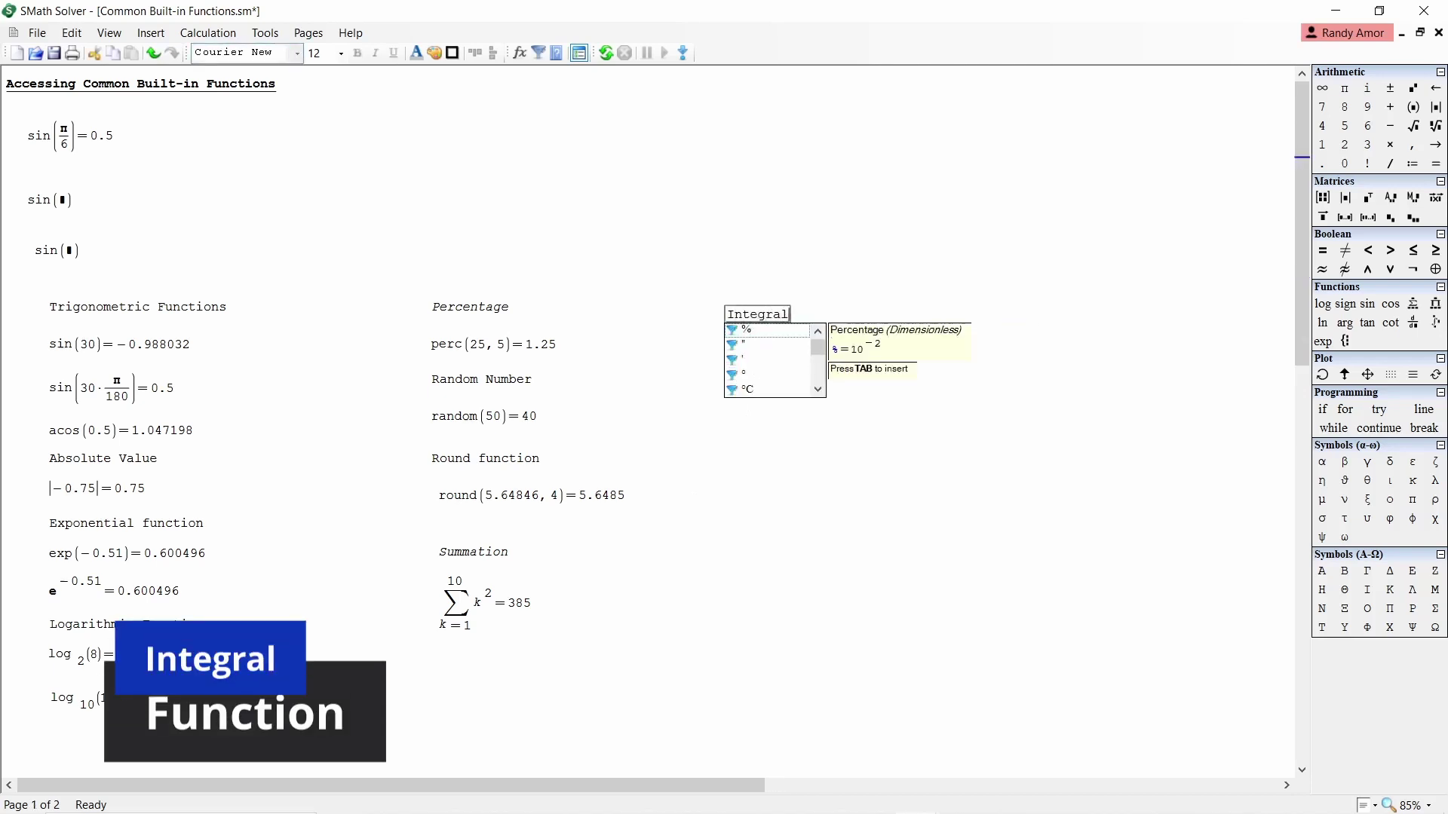
key(Return)
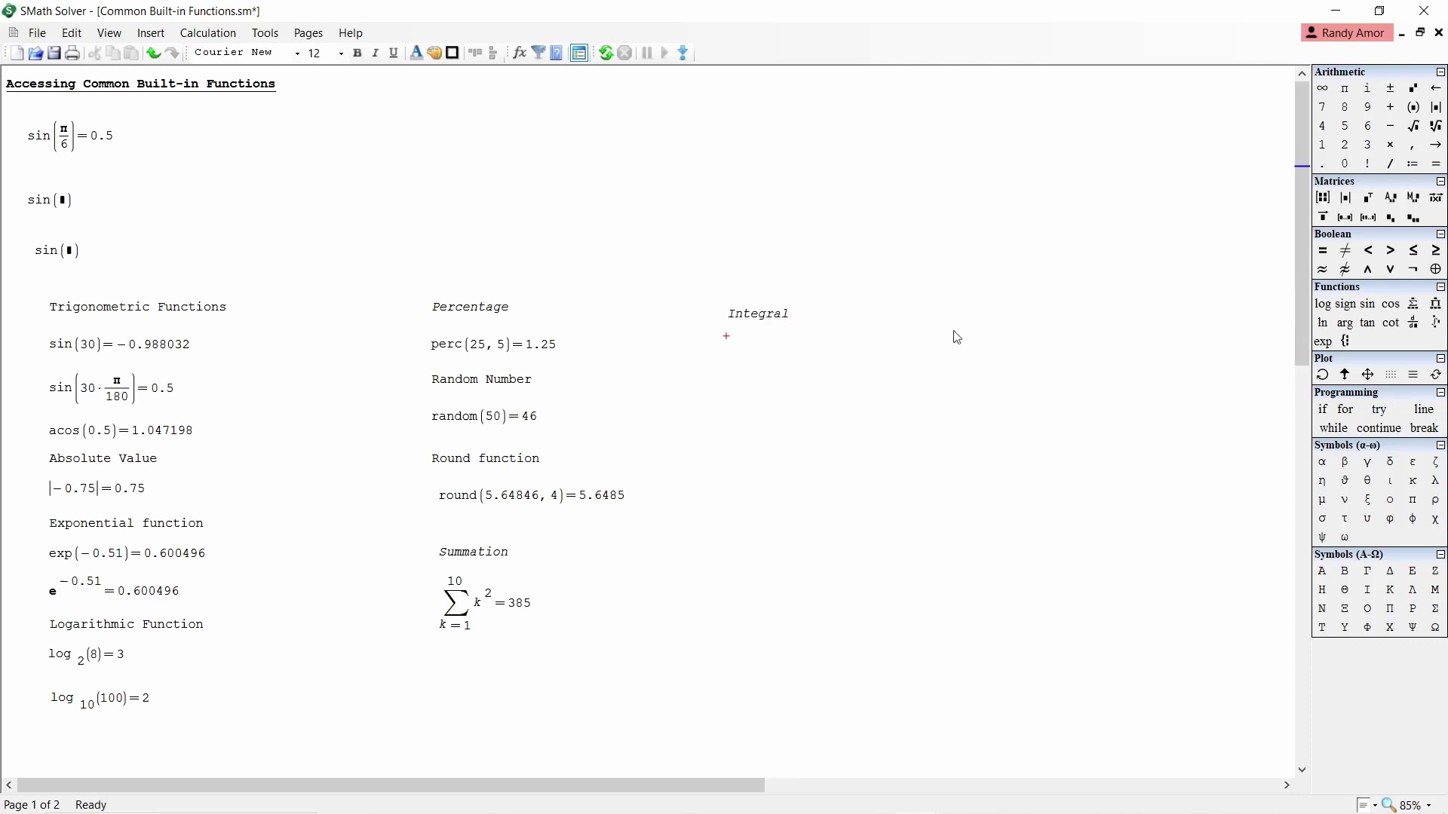
Evaluate the integral of 1/x³ dx from 1 to 5, giving 0.48
click(1436, 322)
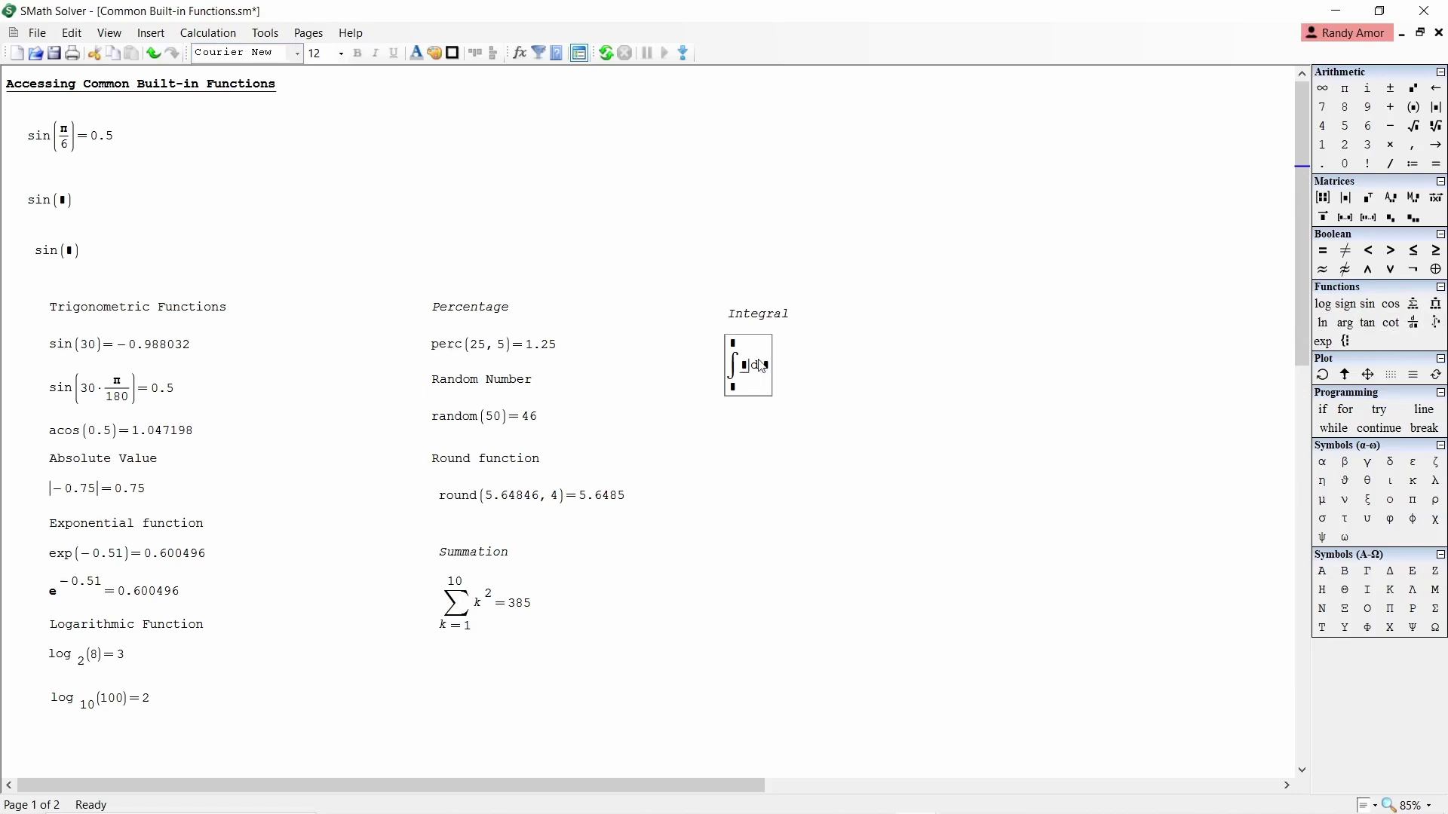
text(1/x)
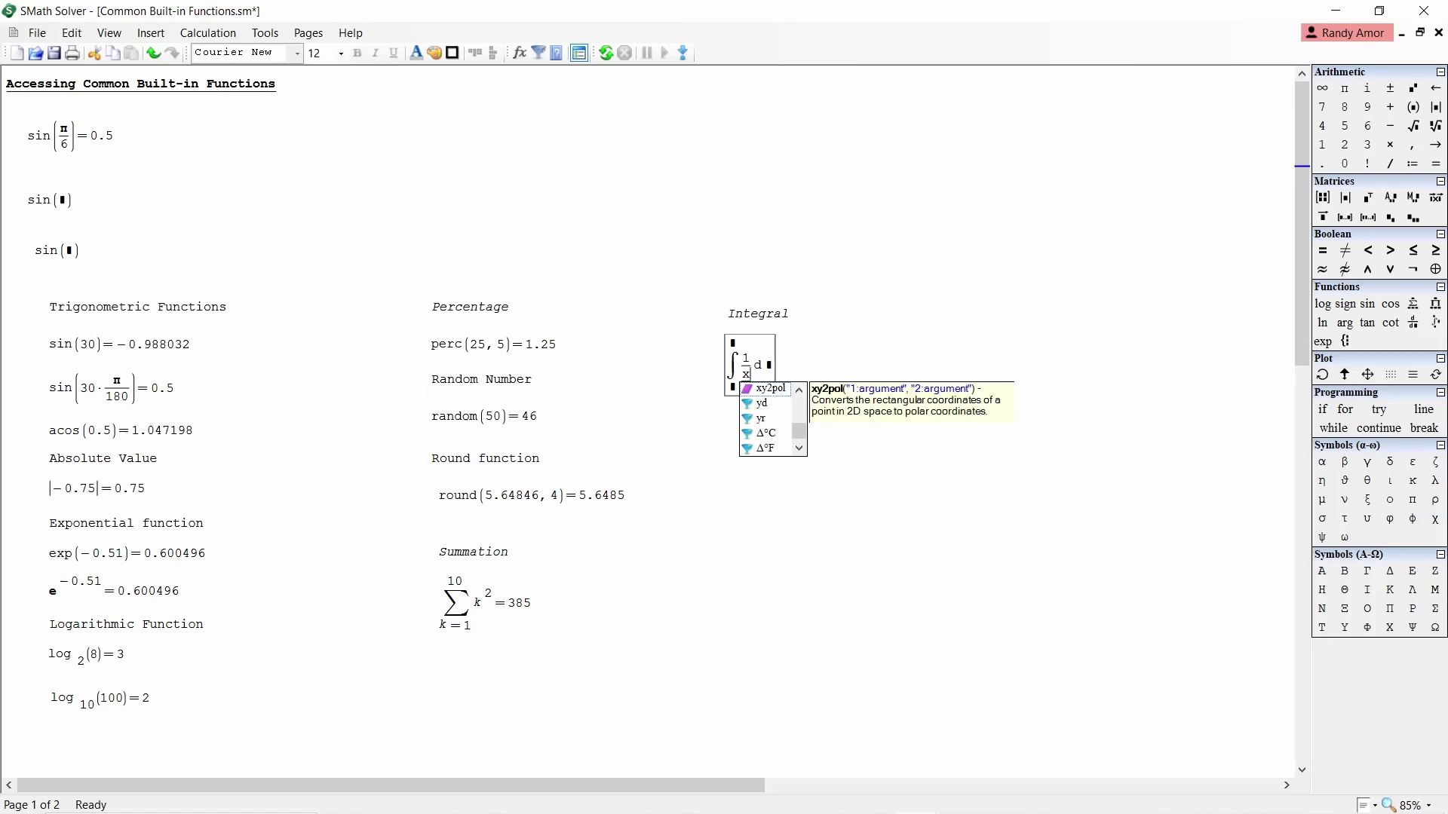
text(^)
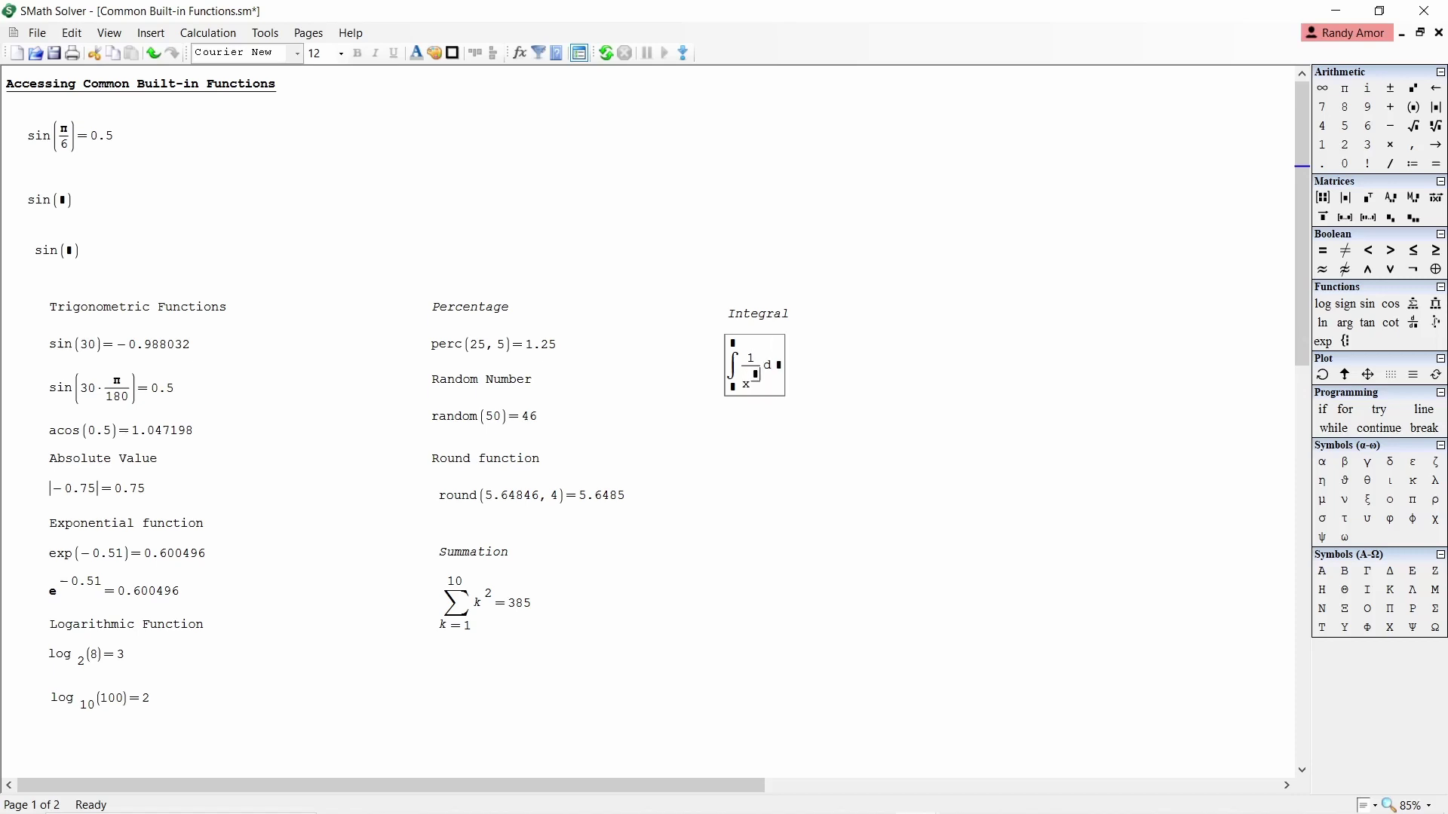
text(3)
key(space)
click(779, 365)
text(x)
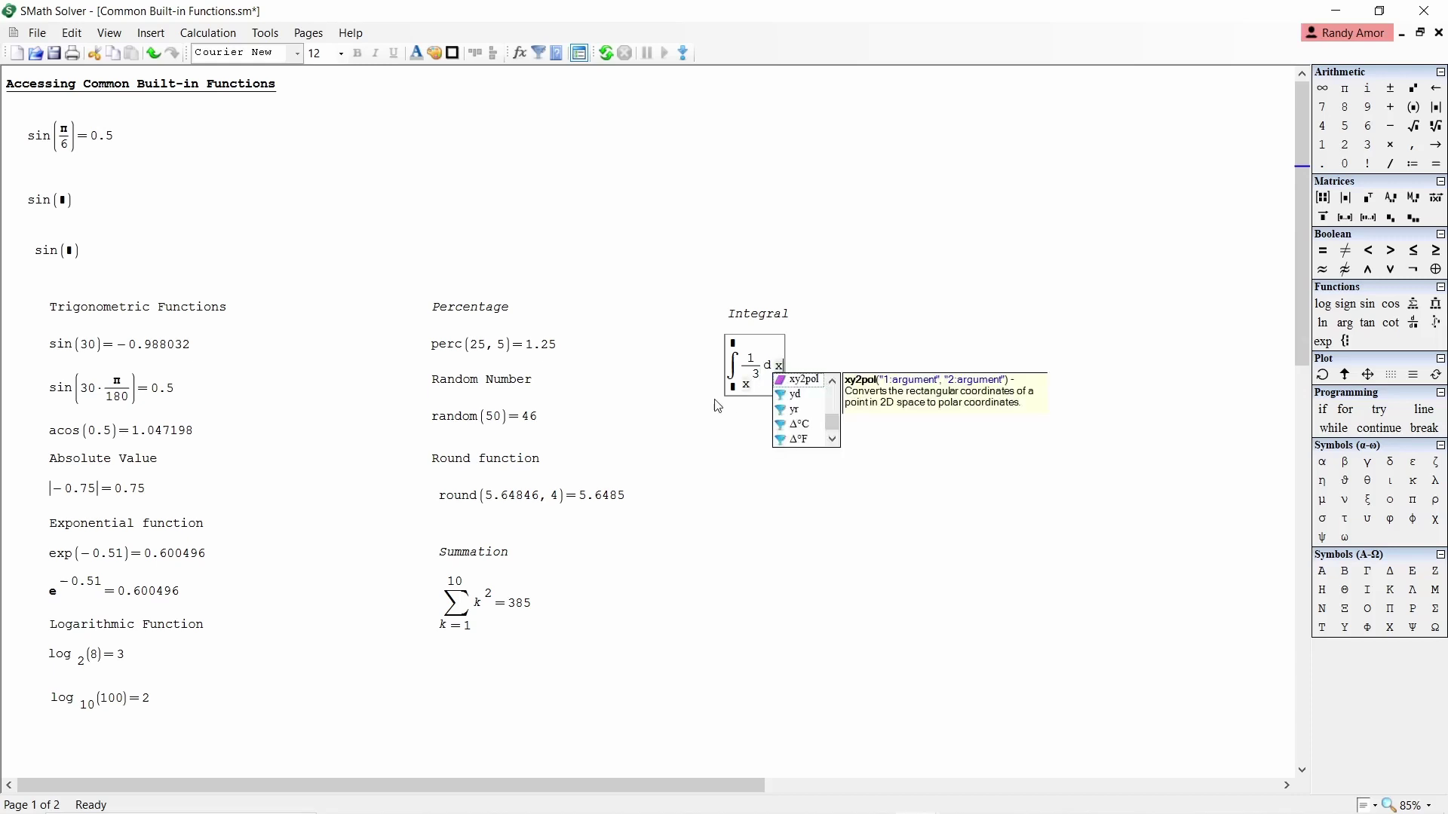
click(734, 388)
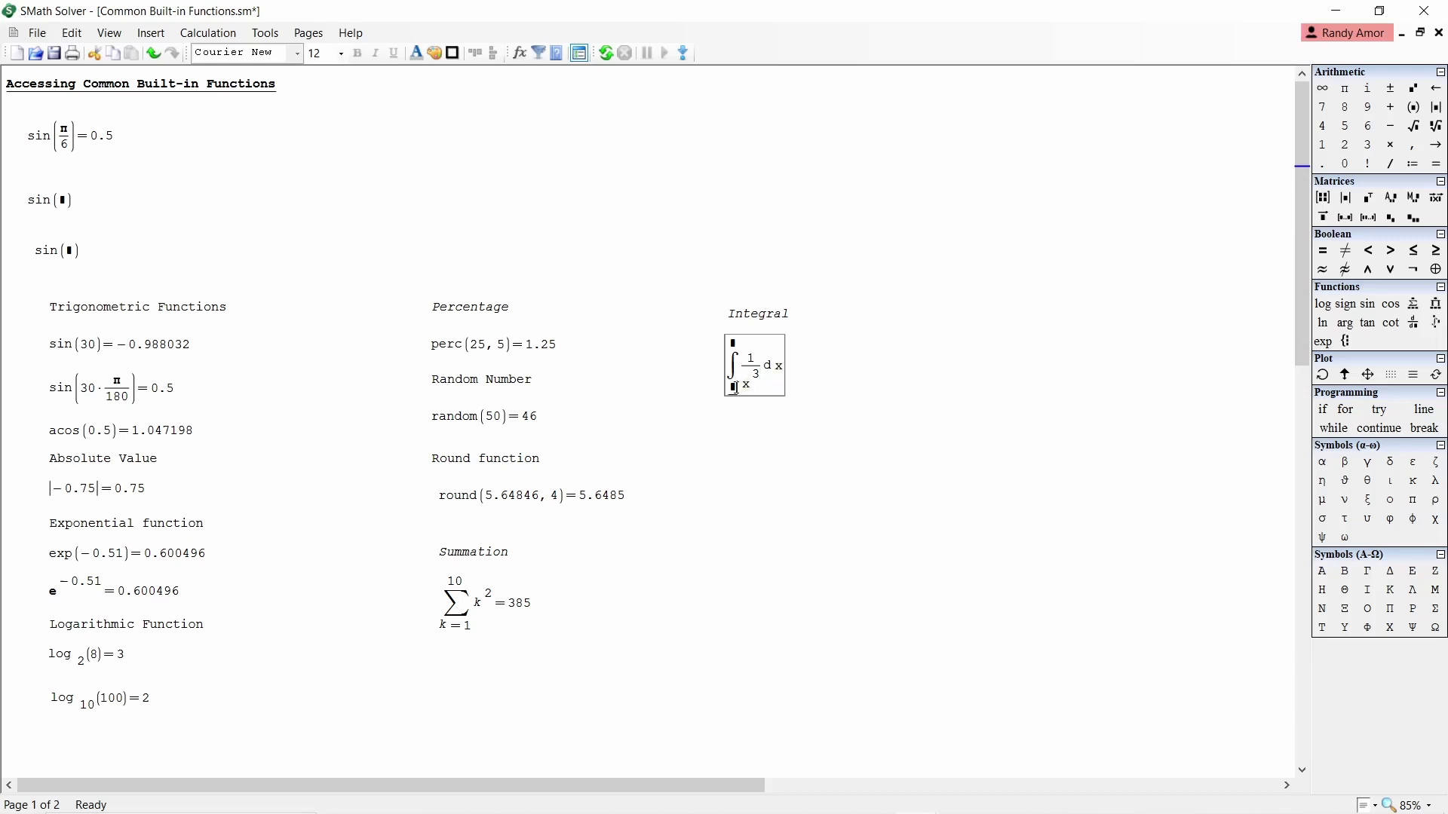
text(1)
key(Tab)
text(5)
text(= 0.48)
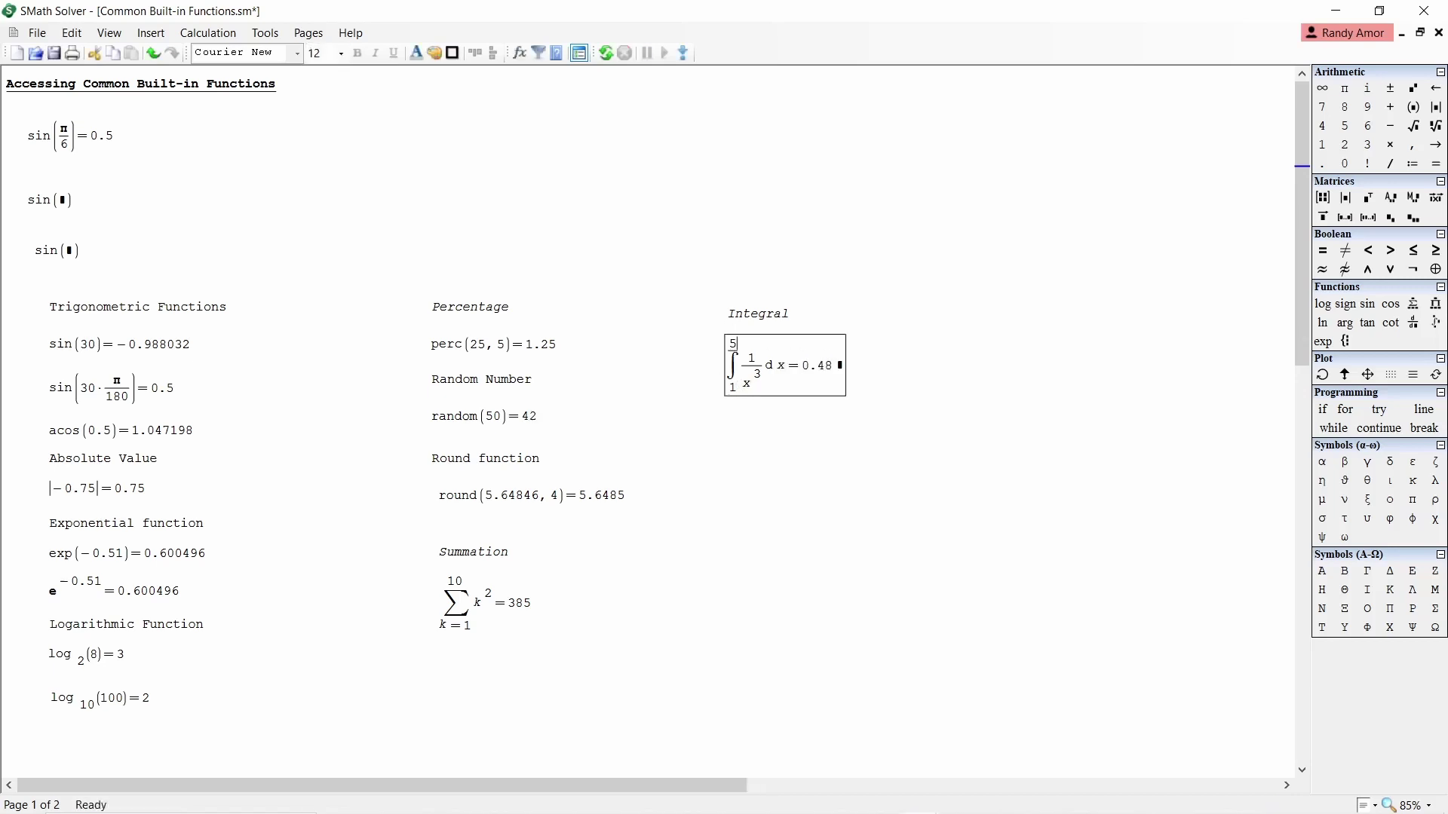
click(721, 439)
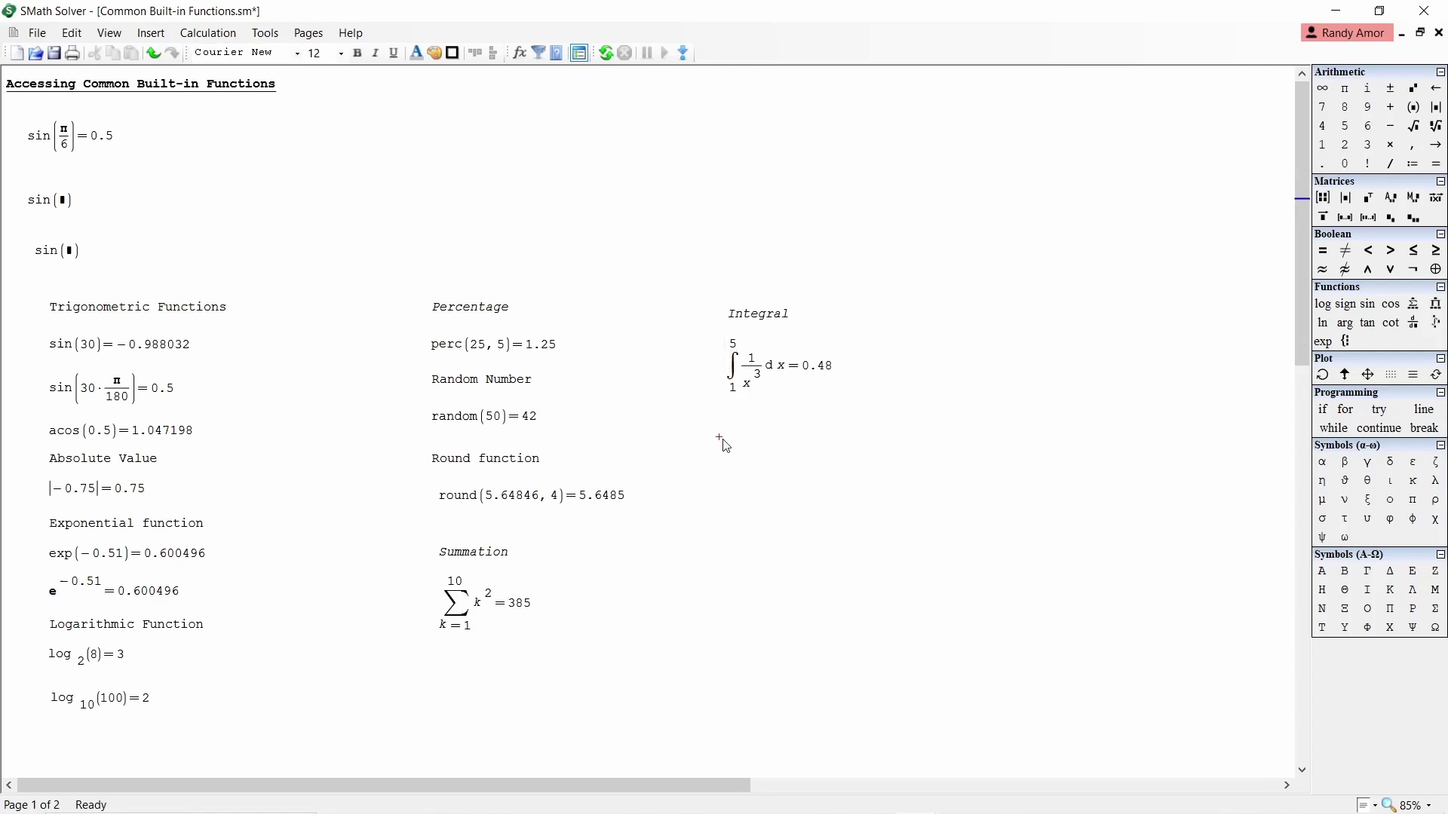
Type the 'Complex number conversion' heading, then undo an accidentally inserted xy2pol placeholder
text(Complex)
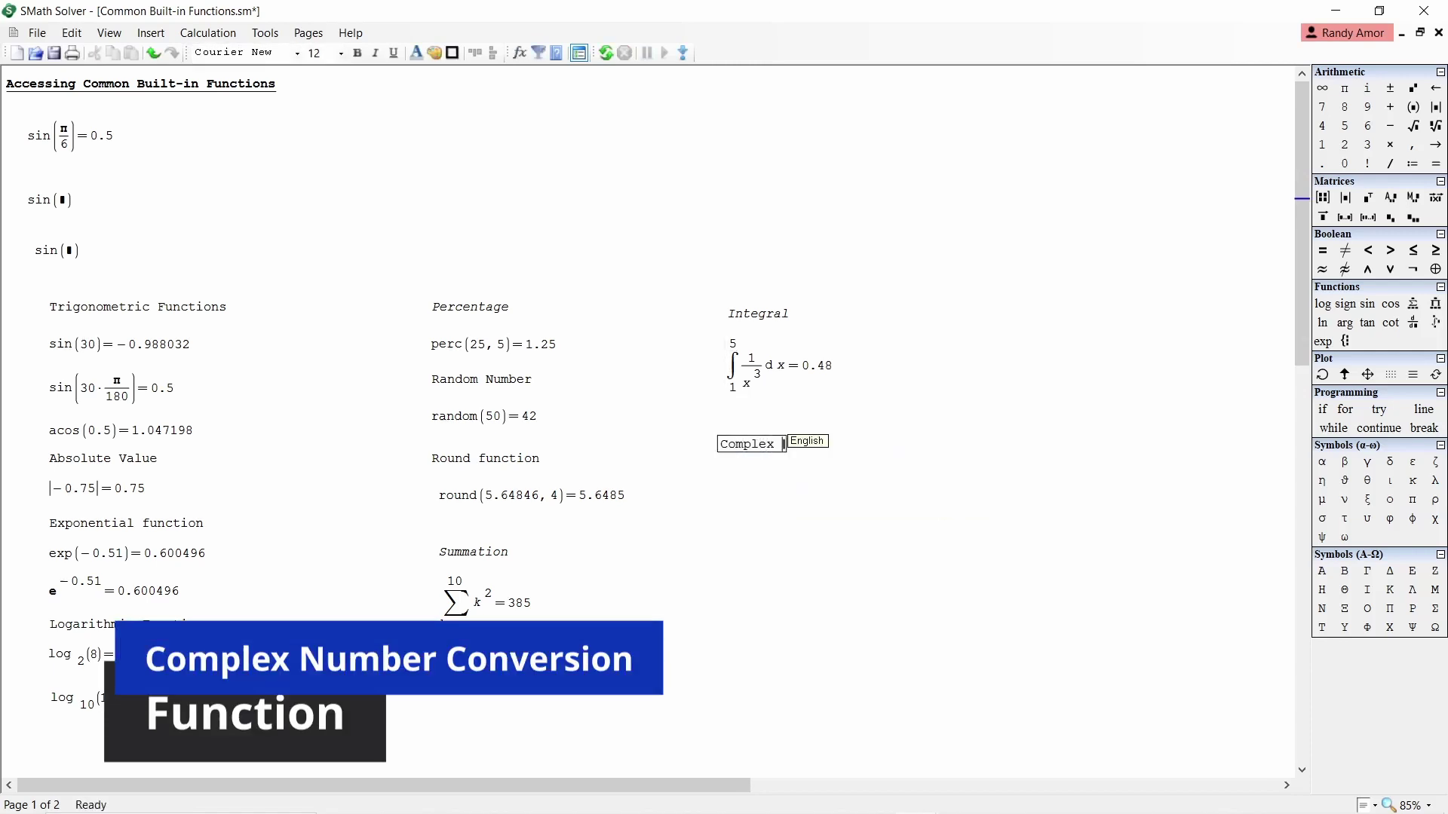
text( number conv)
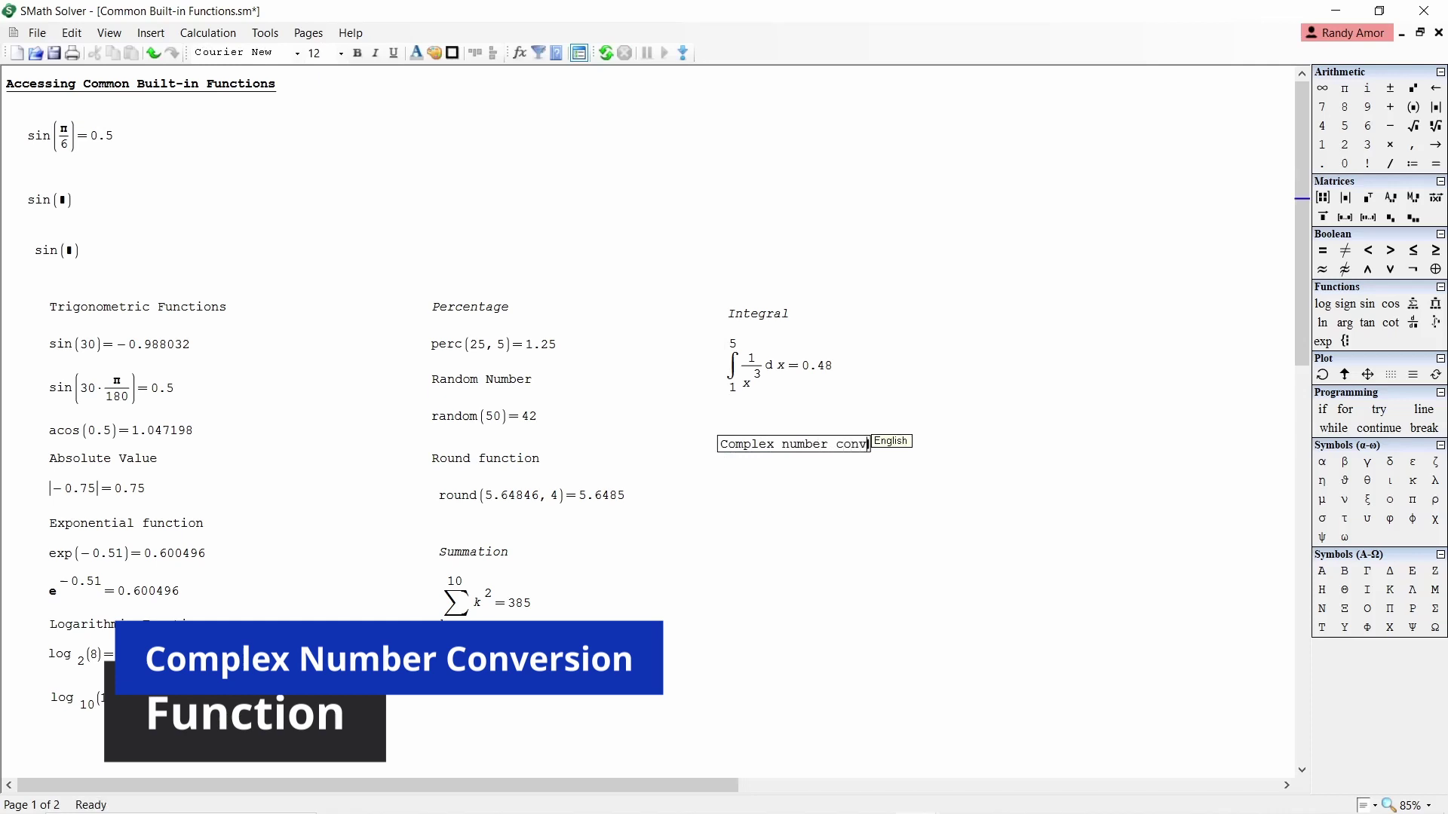
text(ersion)
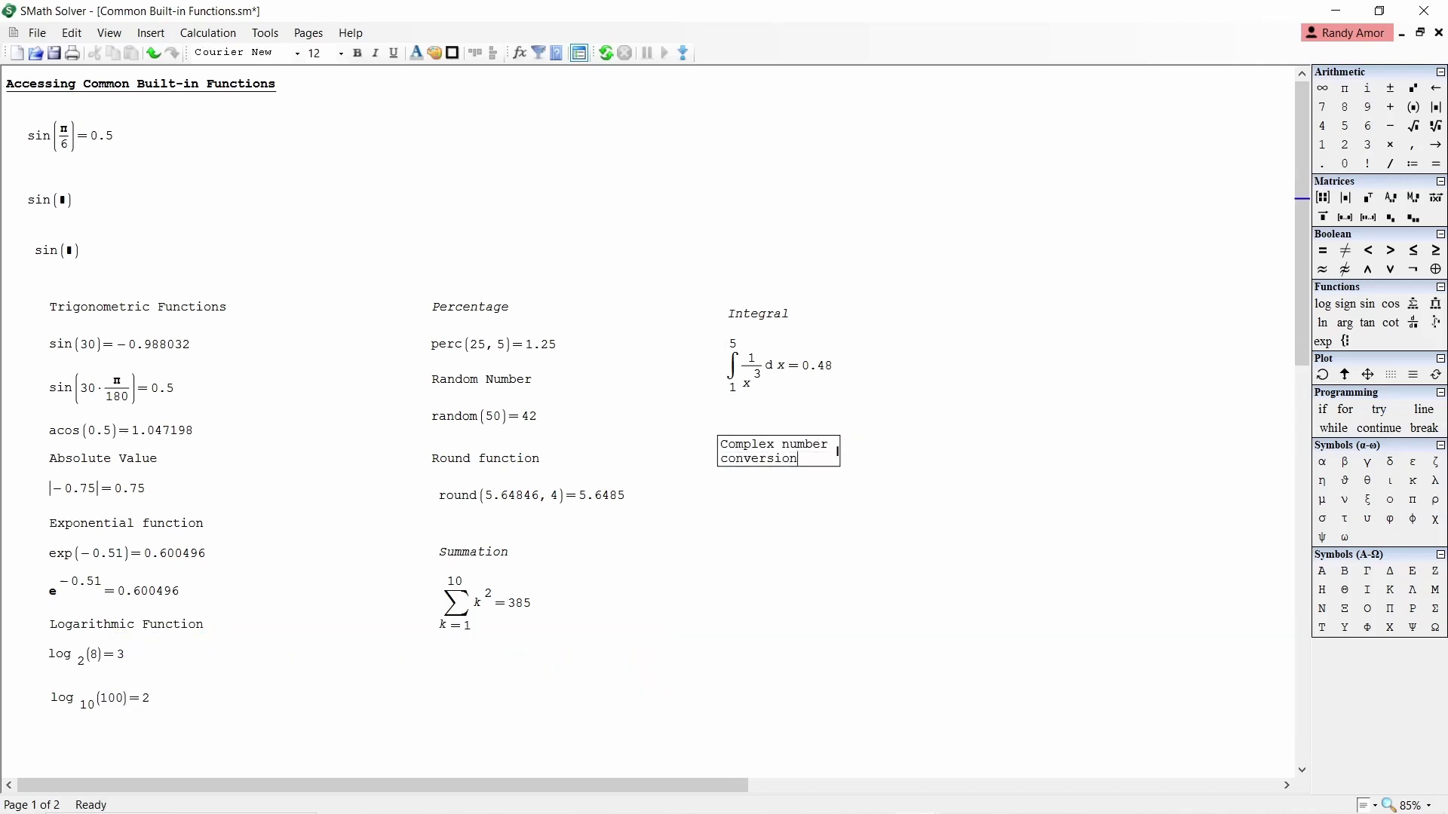
click(719, 480)
click(520, 52)
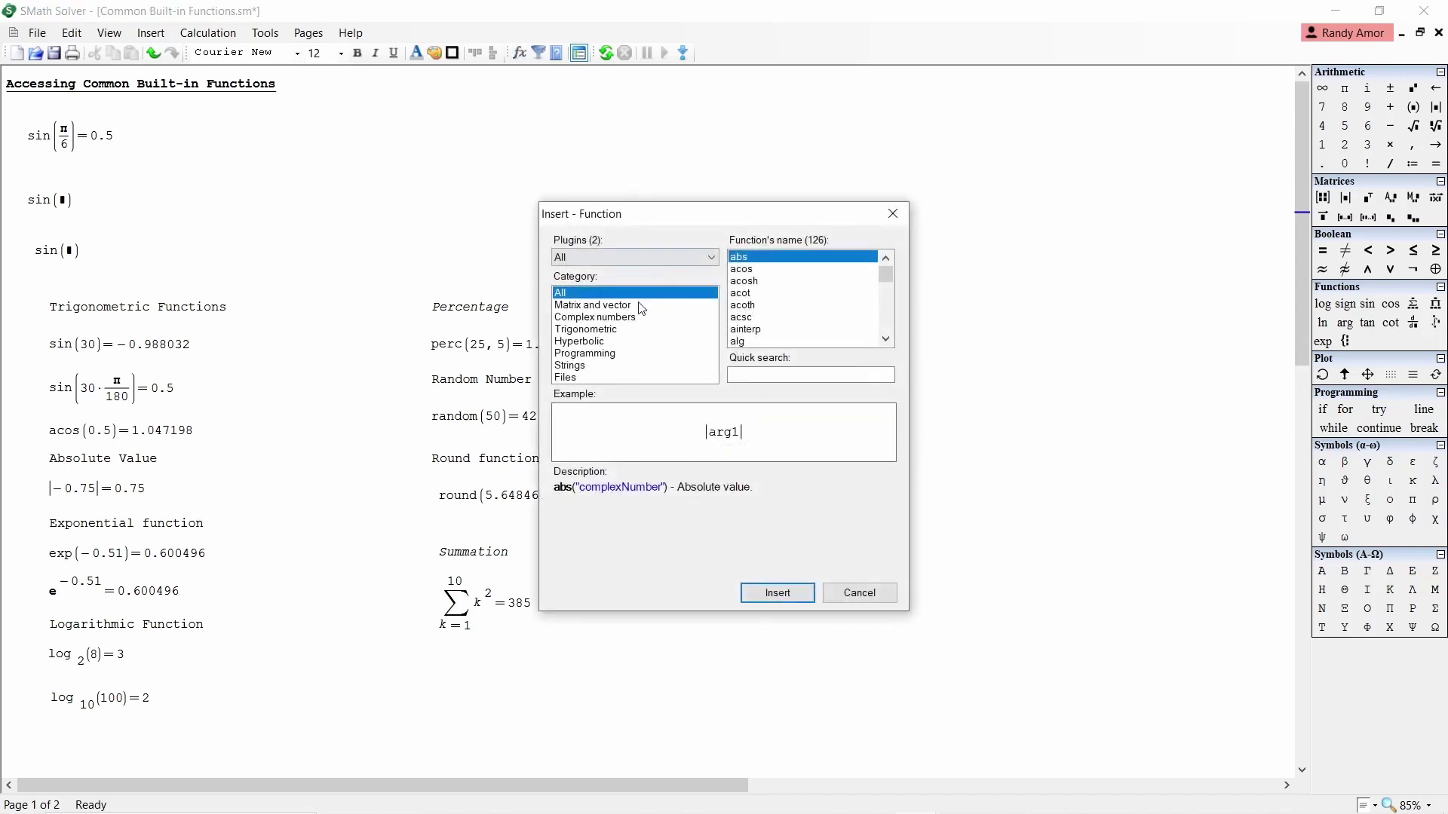
click(623, 318)
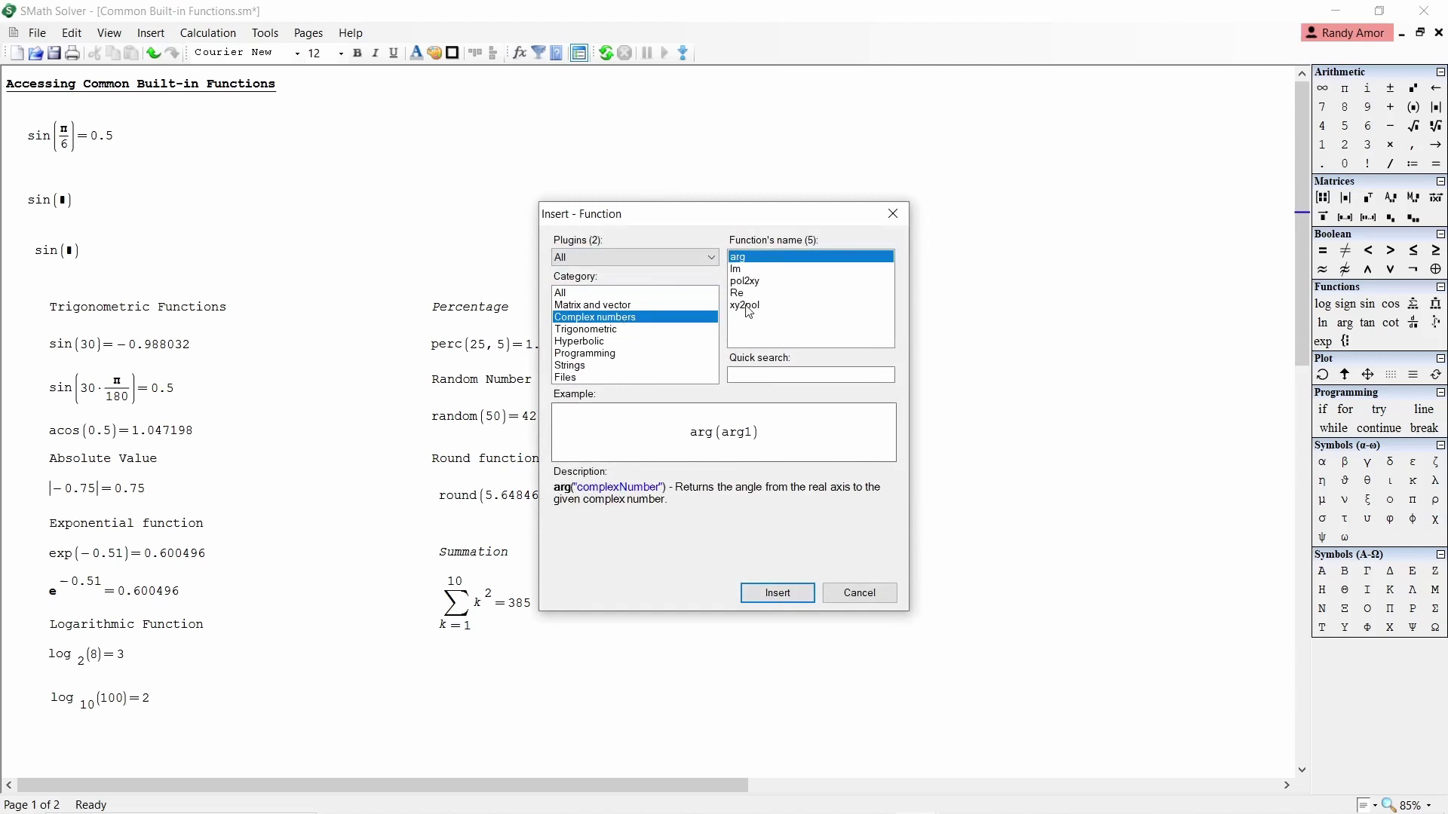
click(748, 306)
click(789, 597)
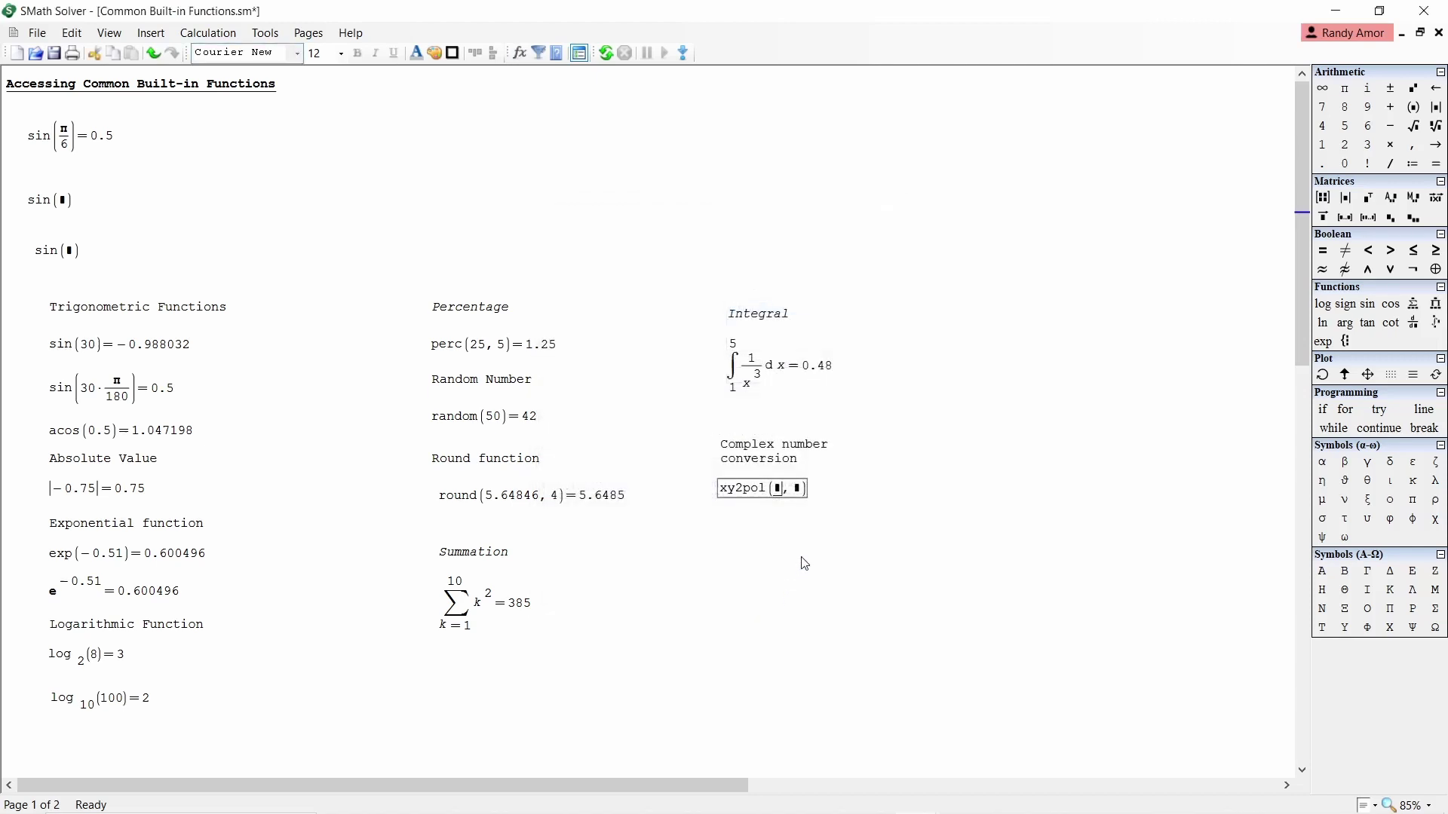
key(ctrl+z)
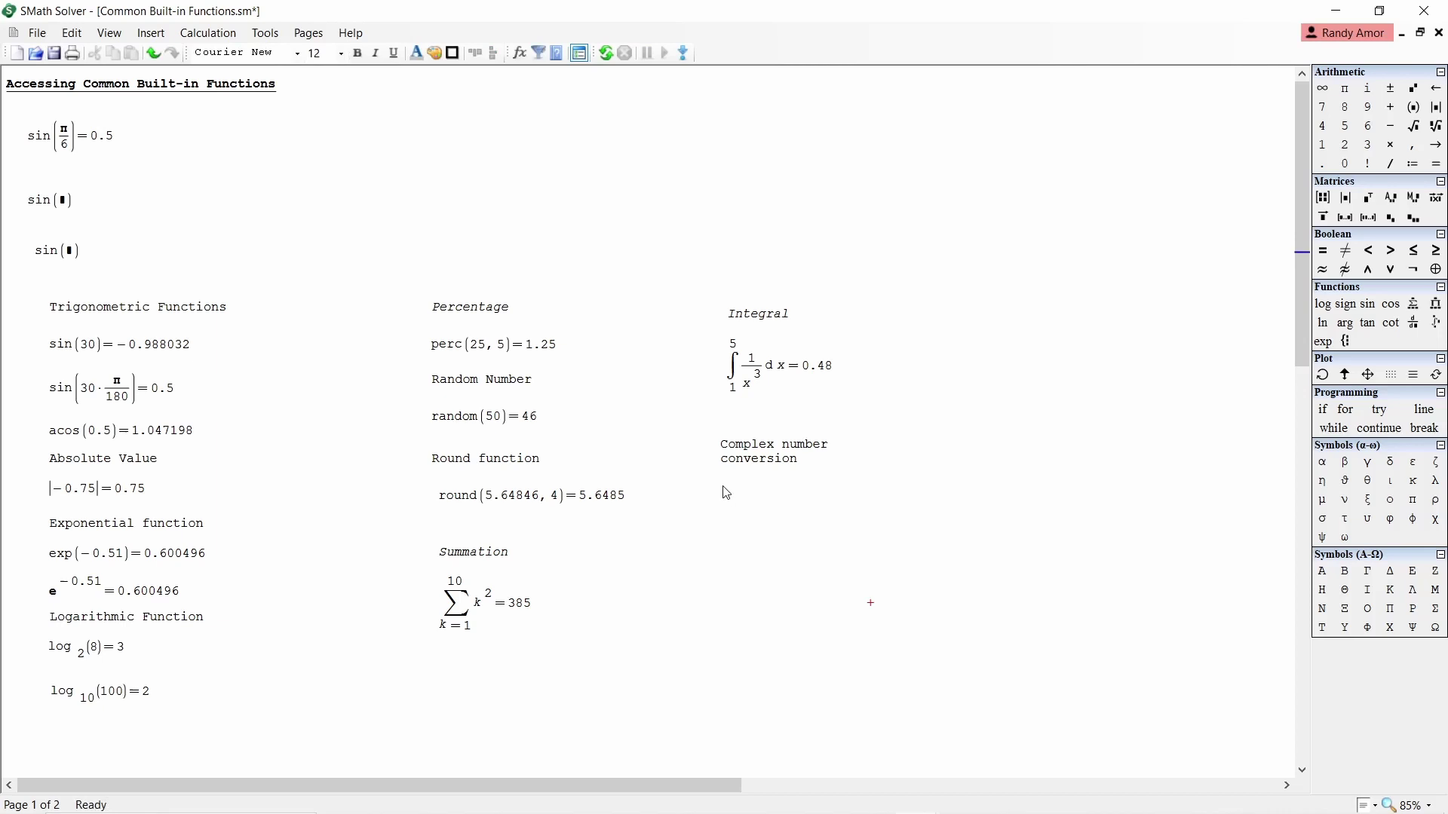
Insert xy2pol from the Complex numbers functions and evaluate xy2pol(30, 40), giving 50 and 0.927295
click(720, 488)
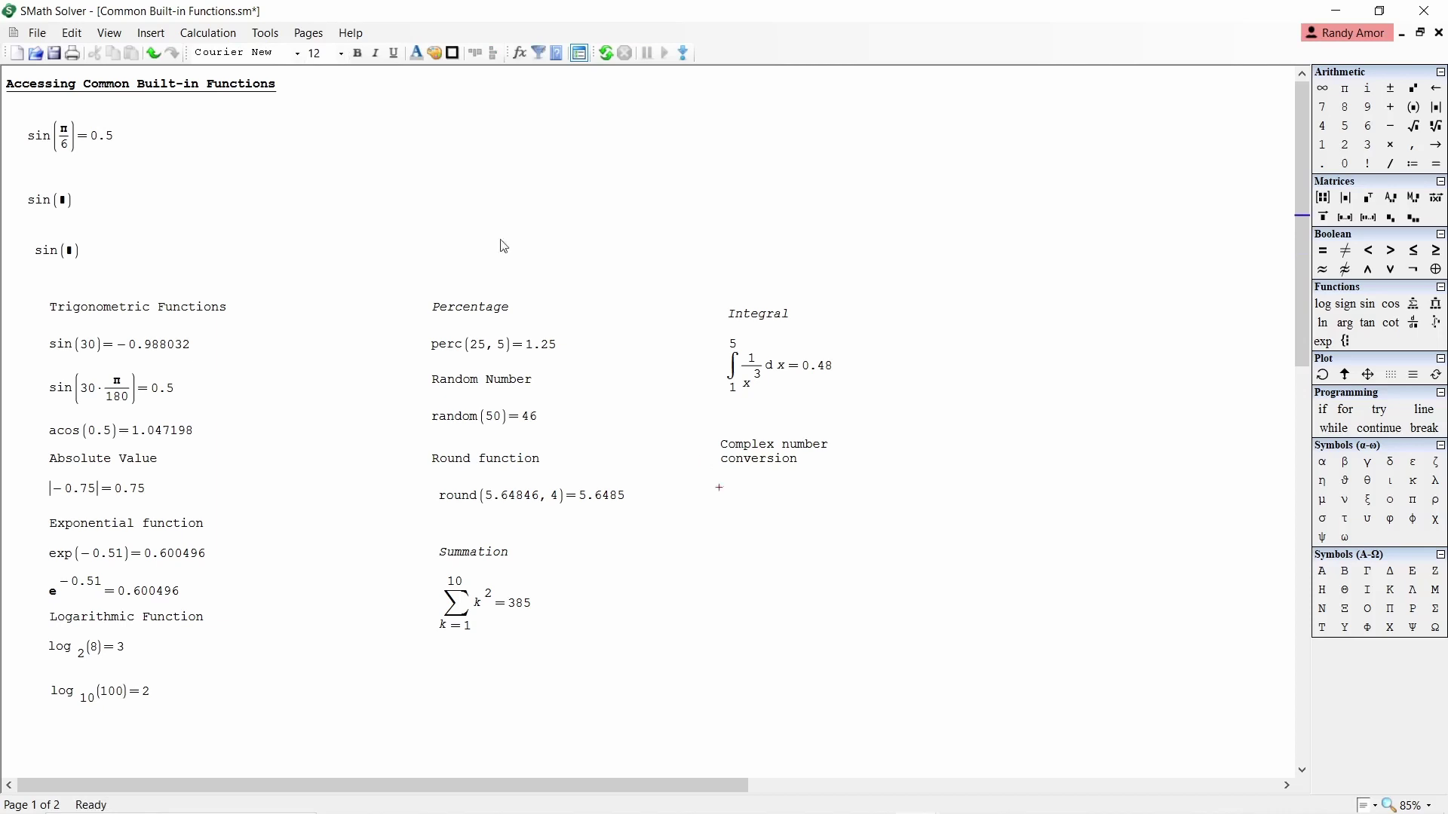
click(520, 53)
click(603, 317)
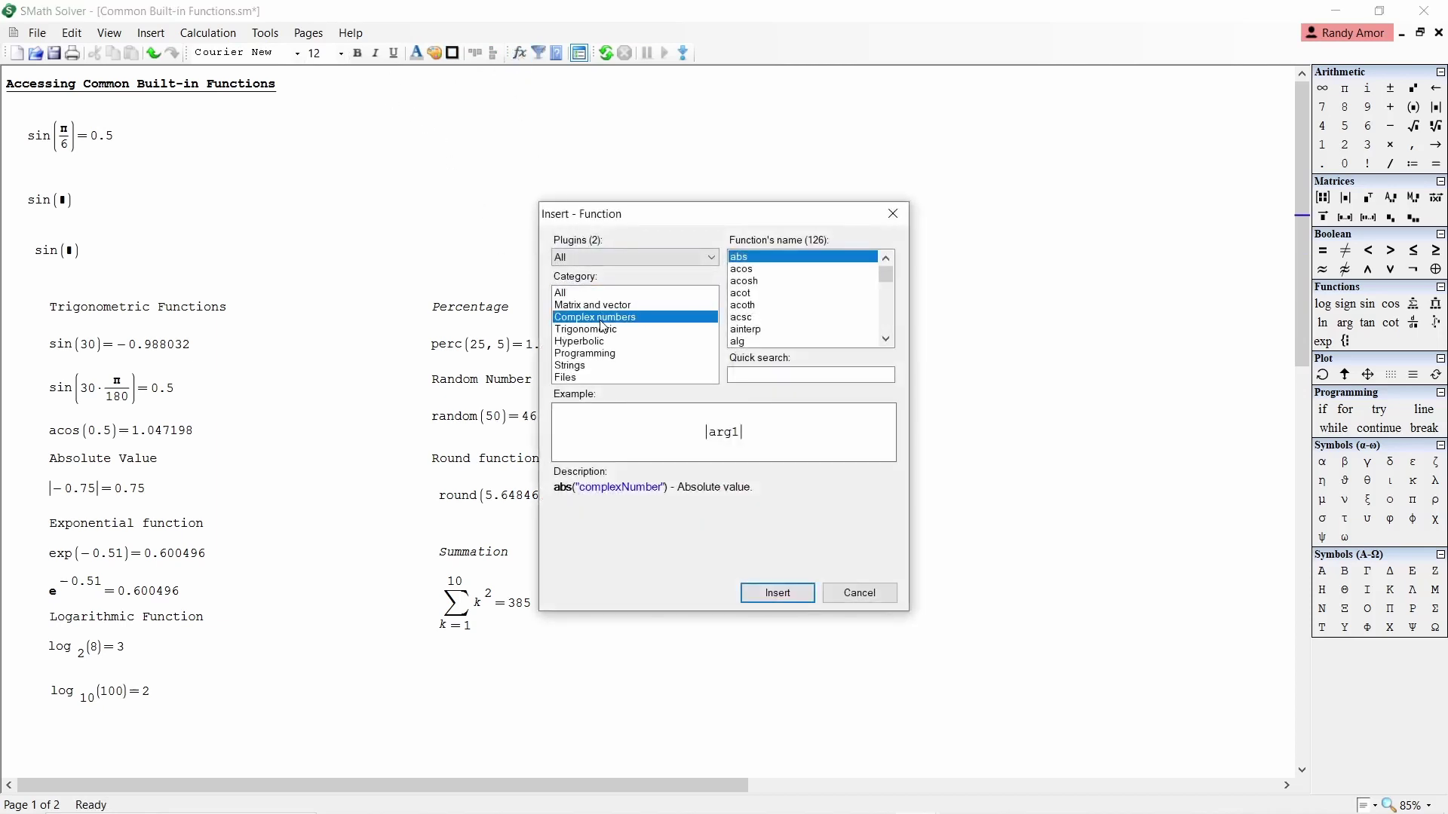
click(754, 308)
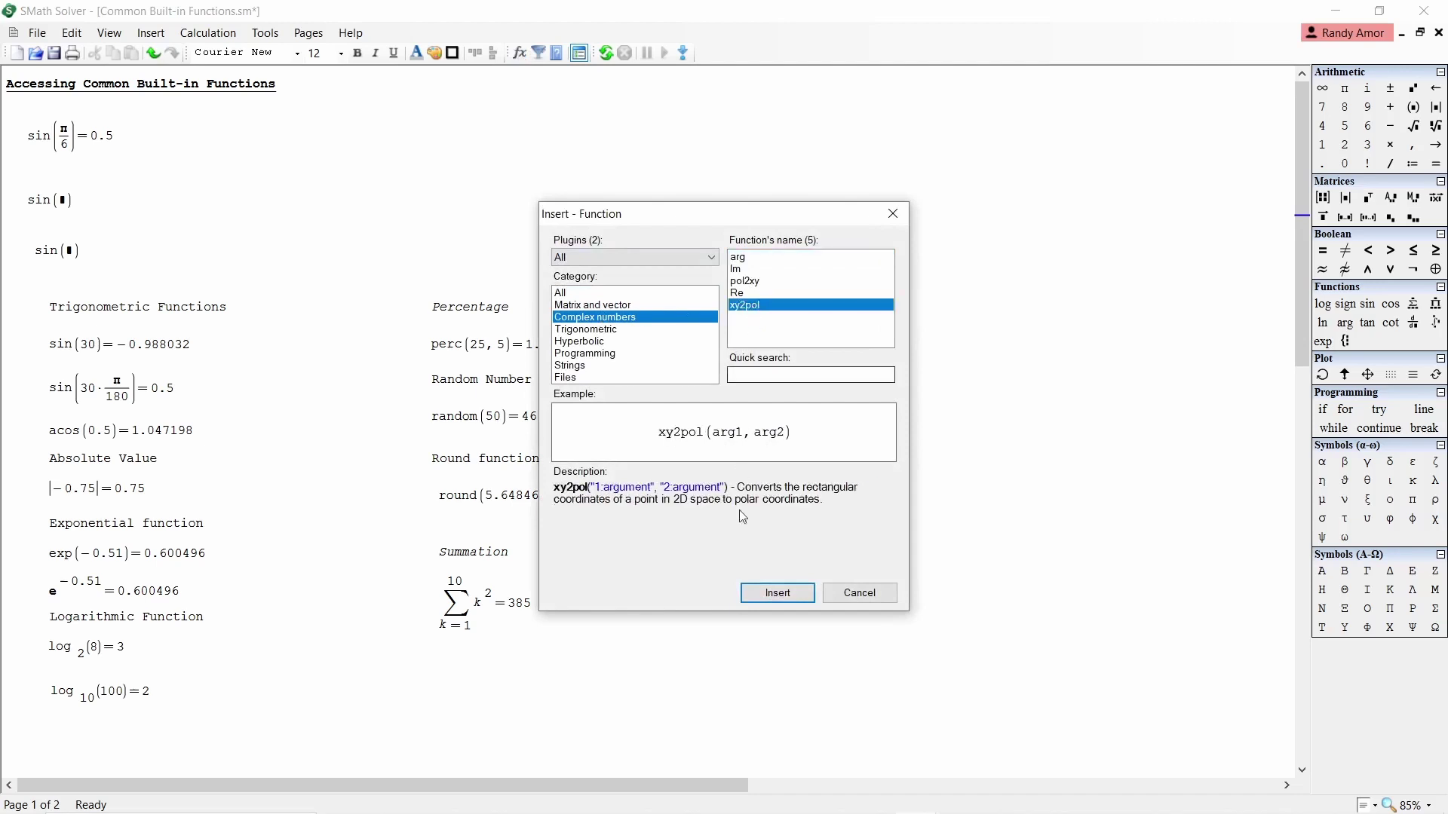
click(778, 593)
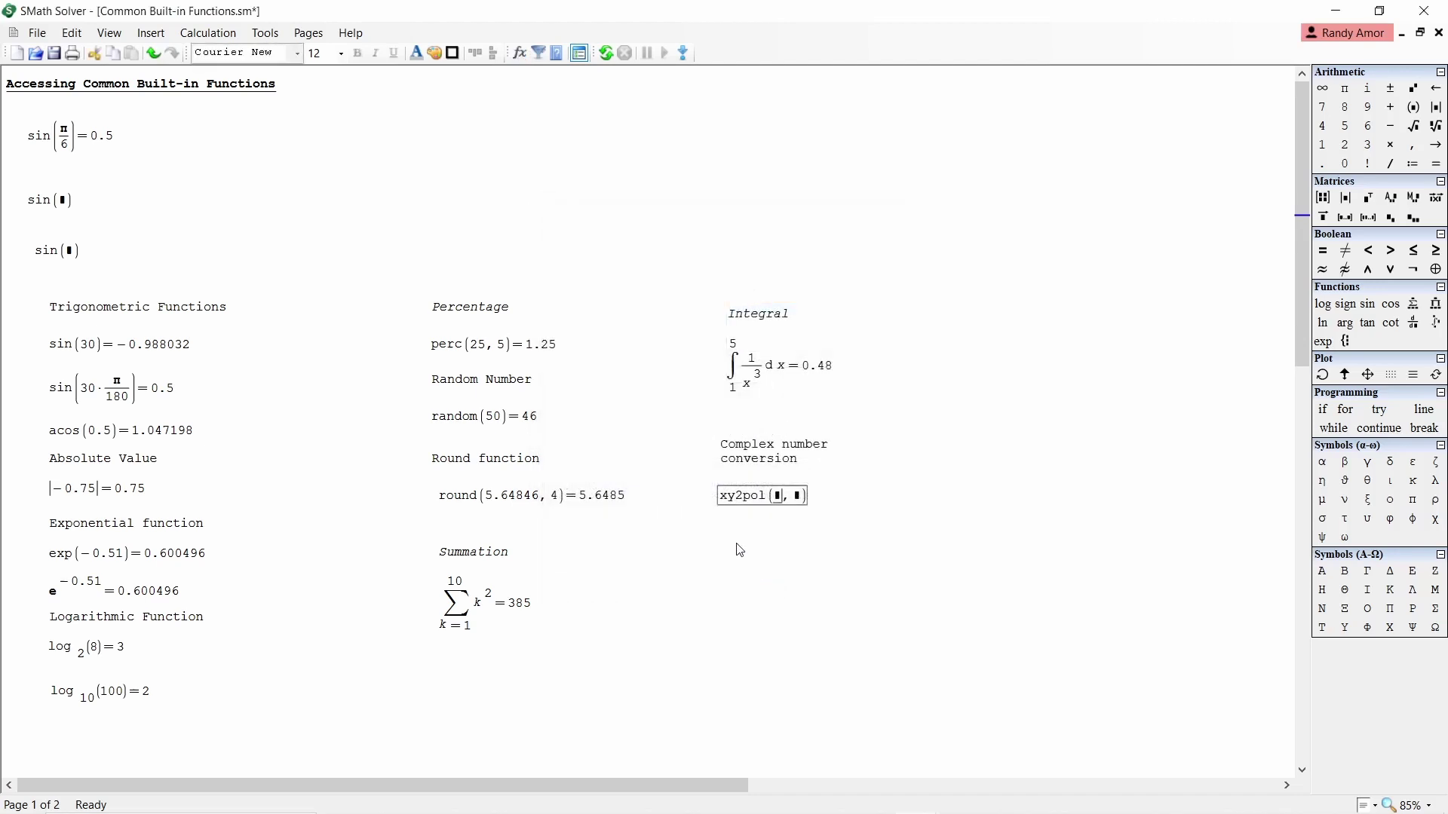
text(30)
key(Tab)
text(40)=)
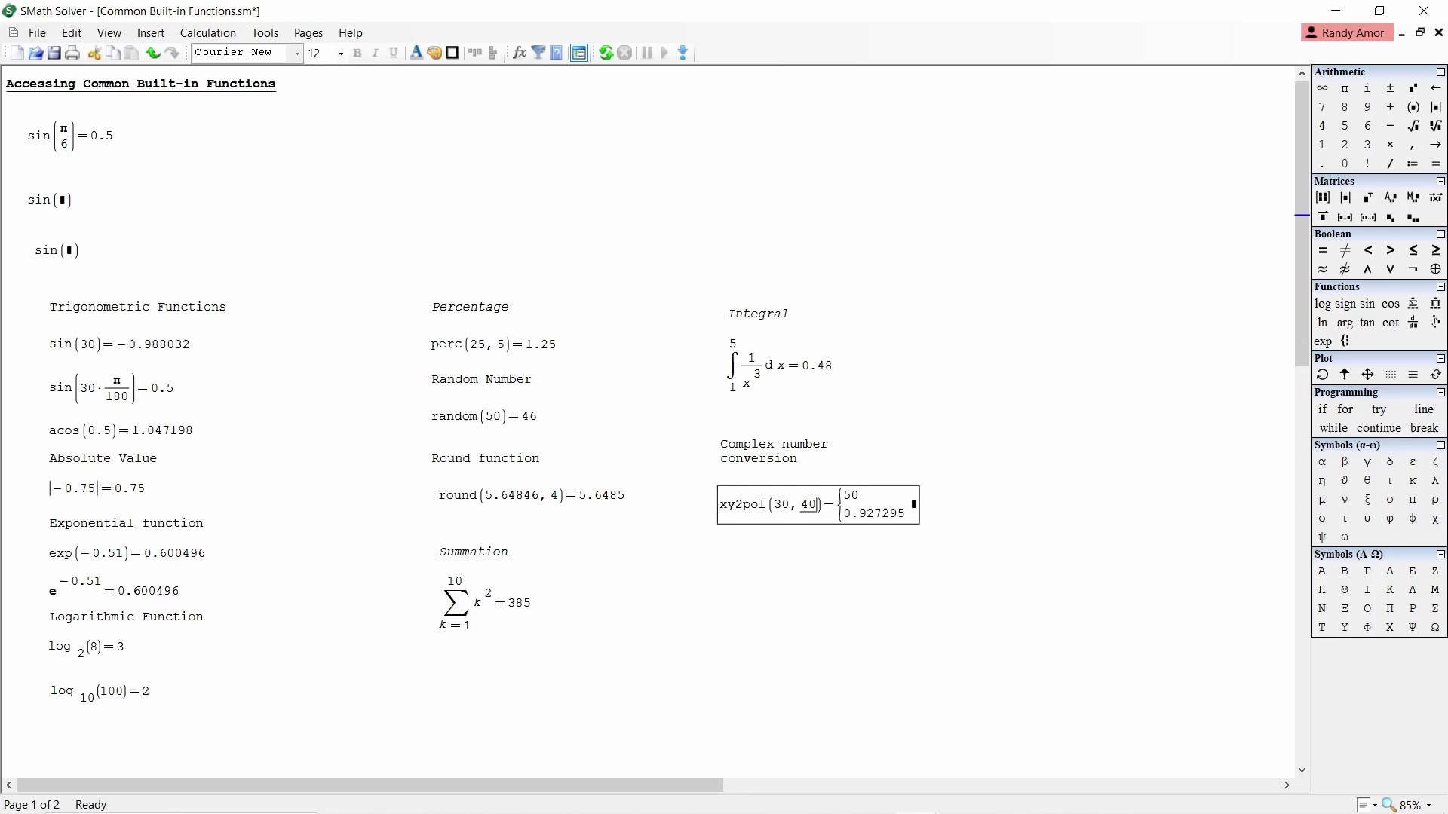
click(728, 556)
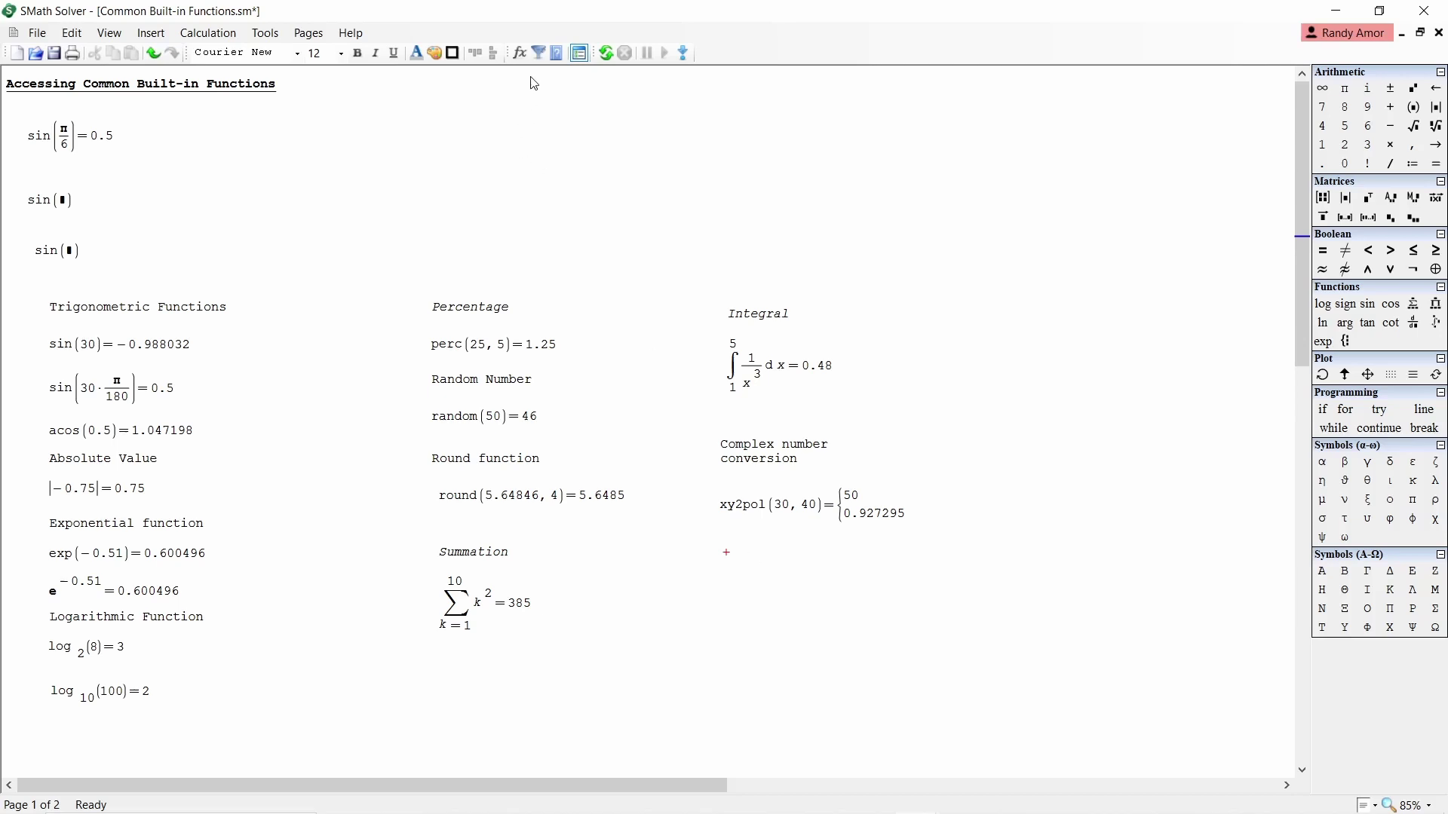
Insert pol2xy and evaluate pol2xy(50, 0.927295), returning roughly 30 and 40
click(519, 53)
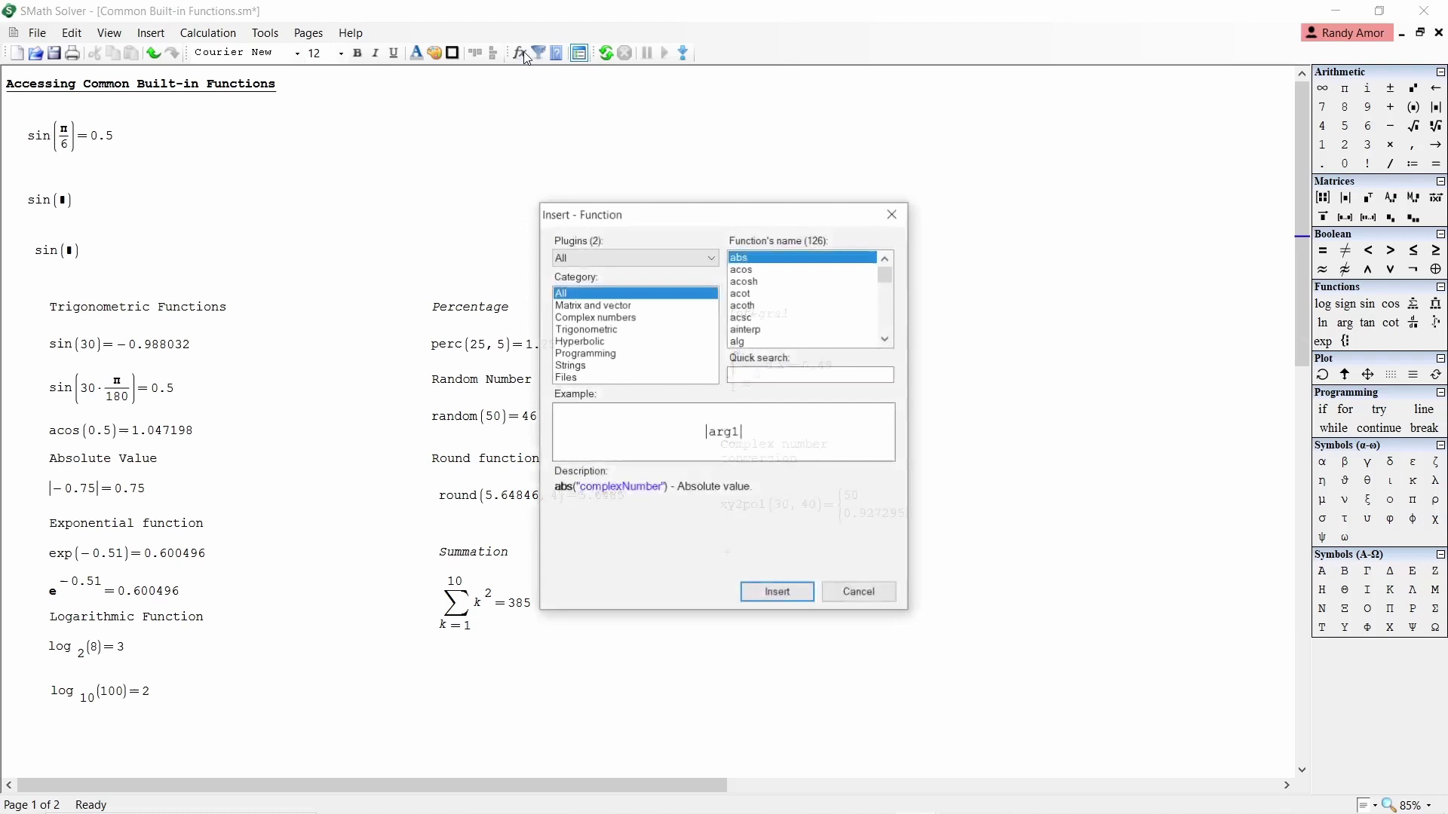
click(634, 318)
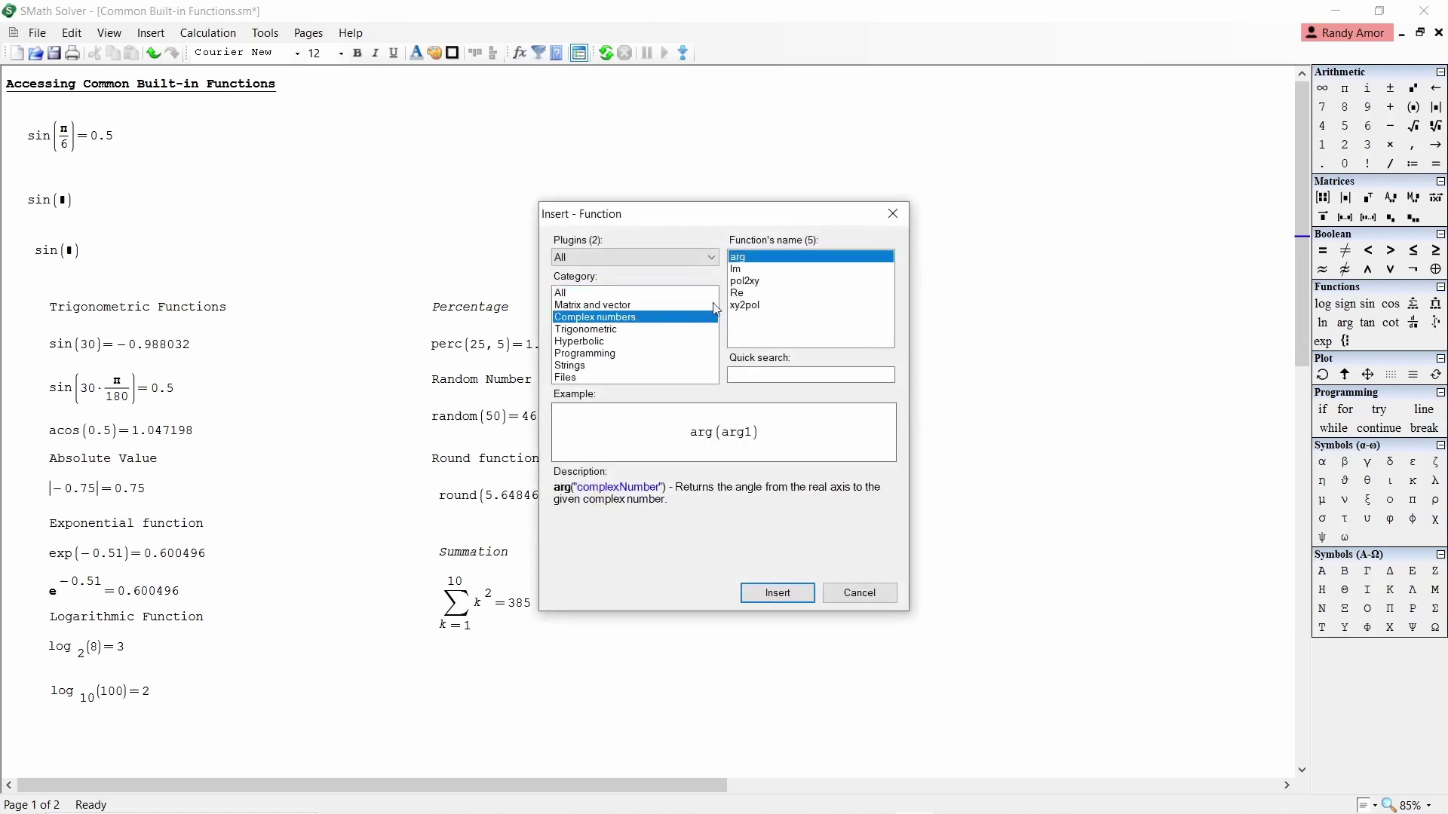
click(756, 282)
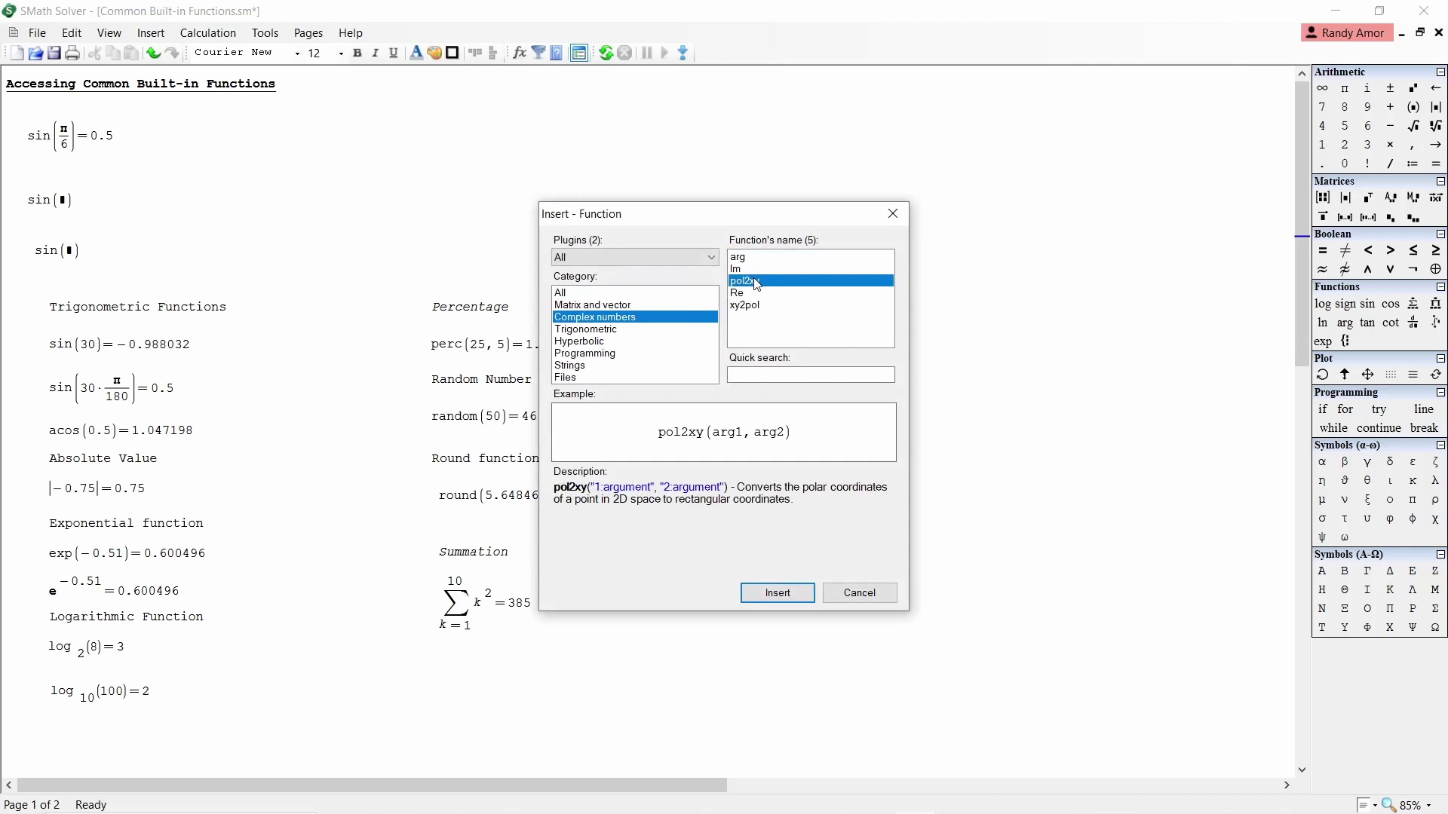
click(778, 594)
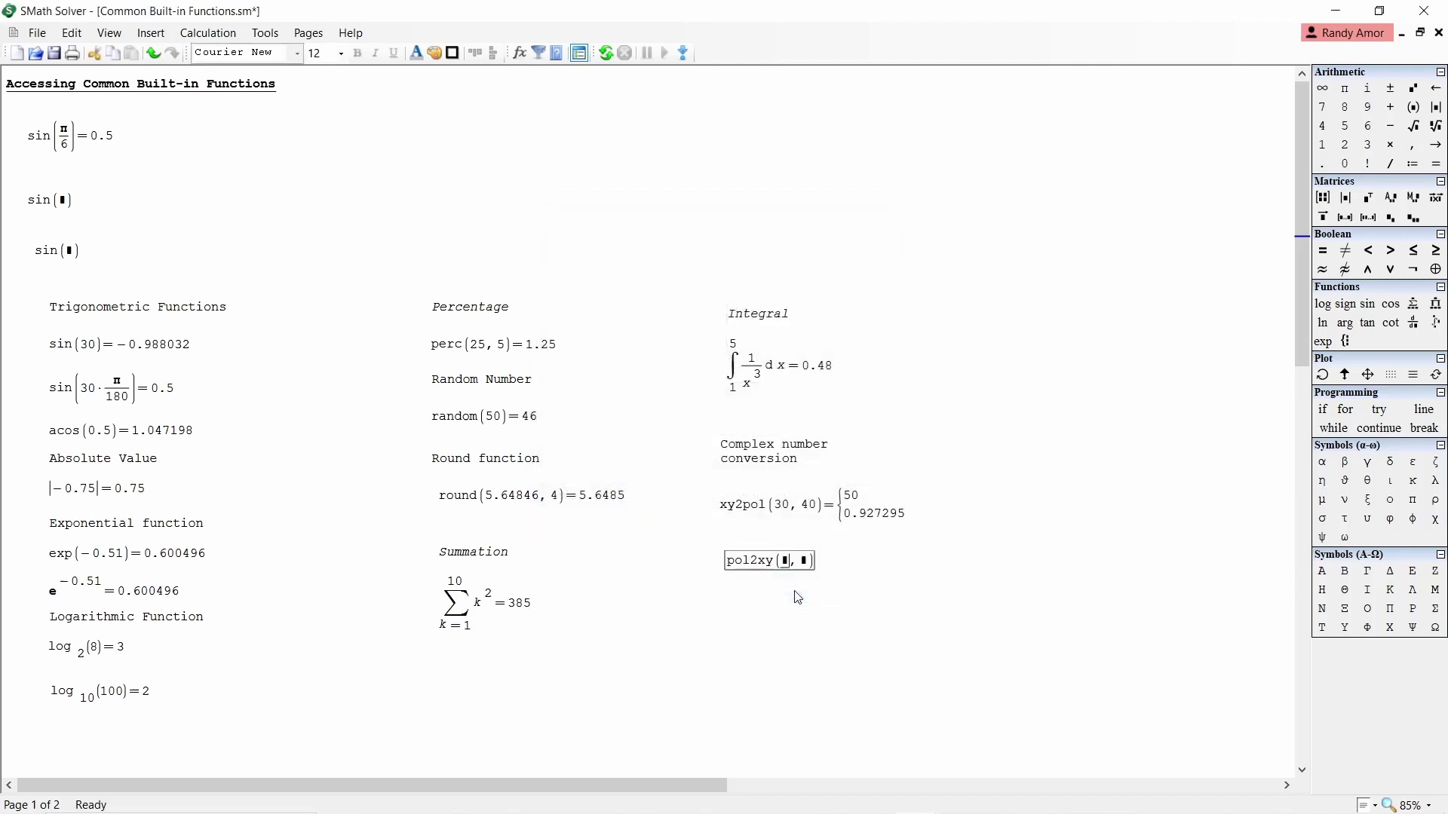
text(50)
click(812, 560)
text(0.927295))
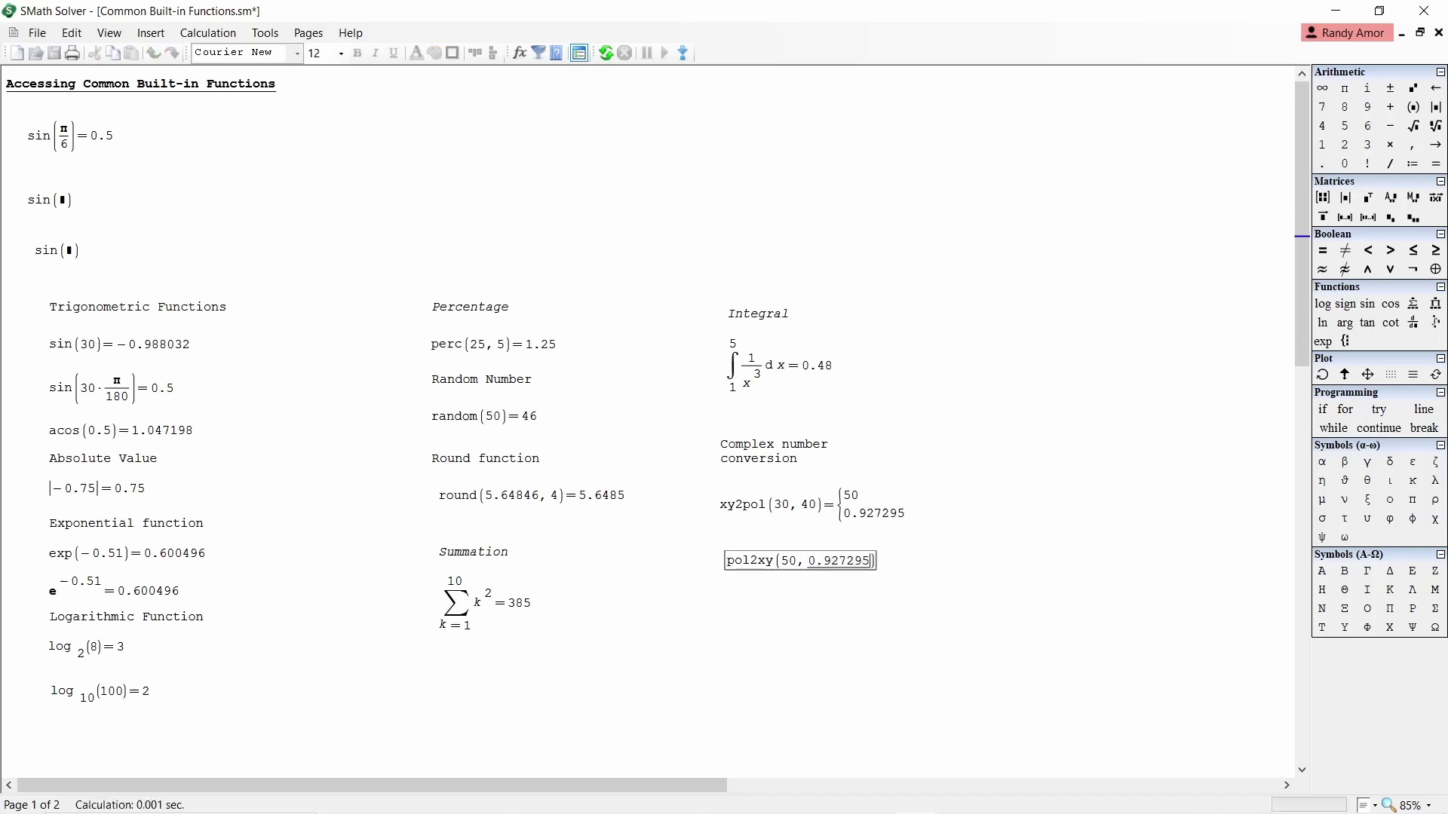
text(=)
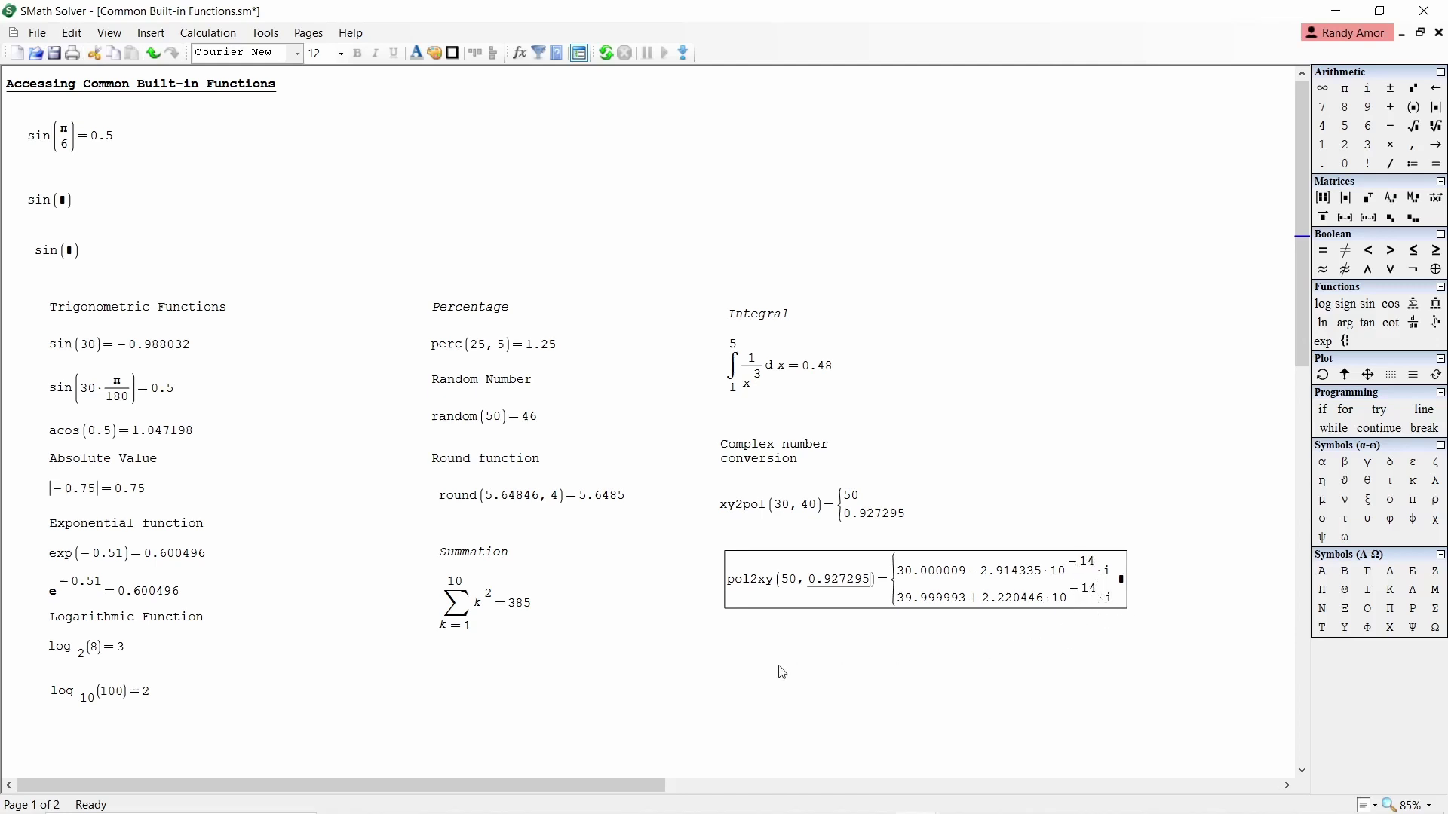
click(727, 648)
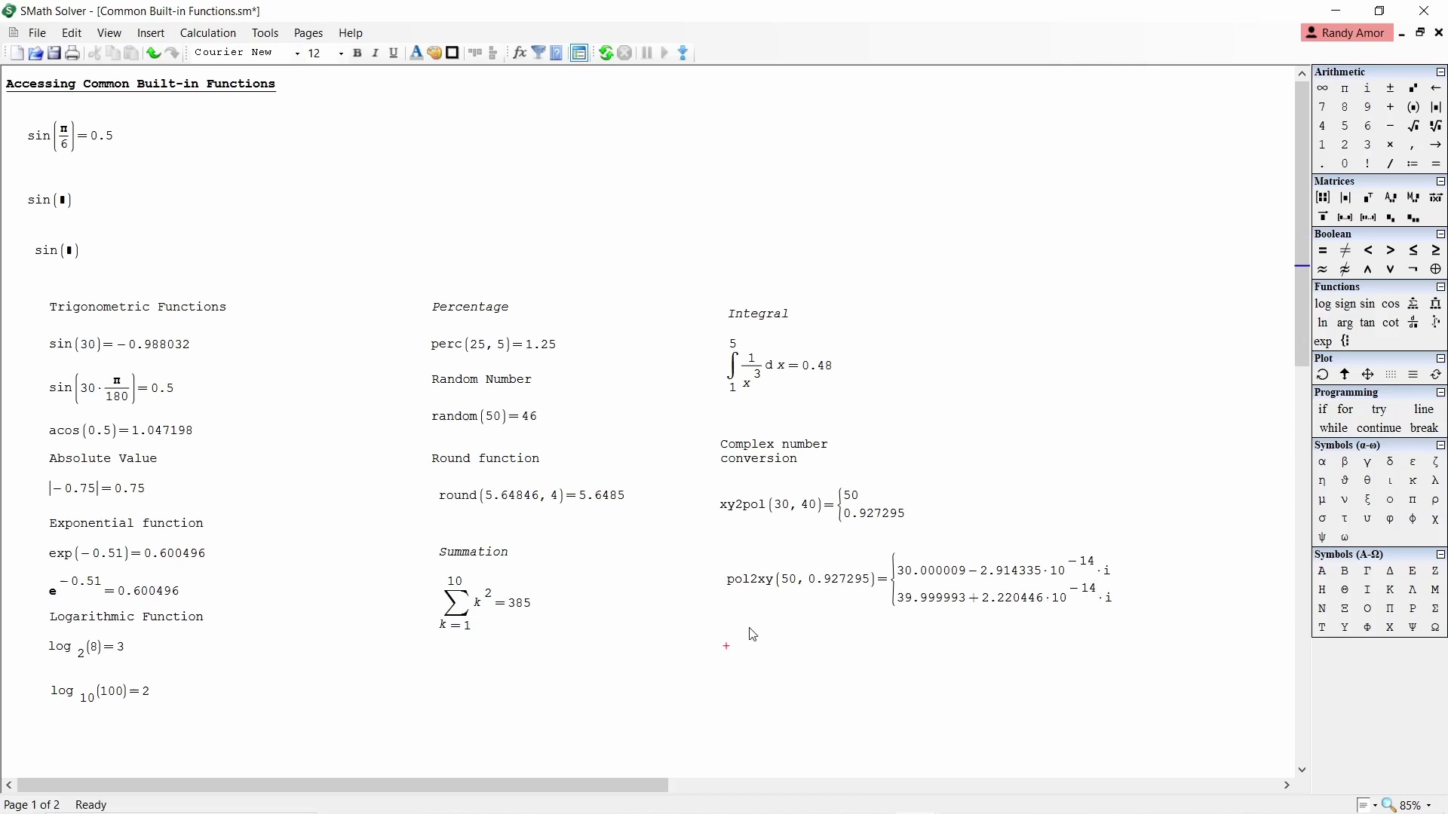
Enter the expression 30+40*i below the pol2xy result
text(30)
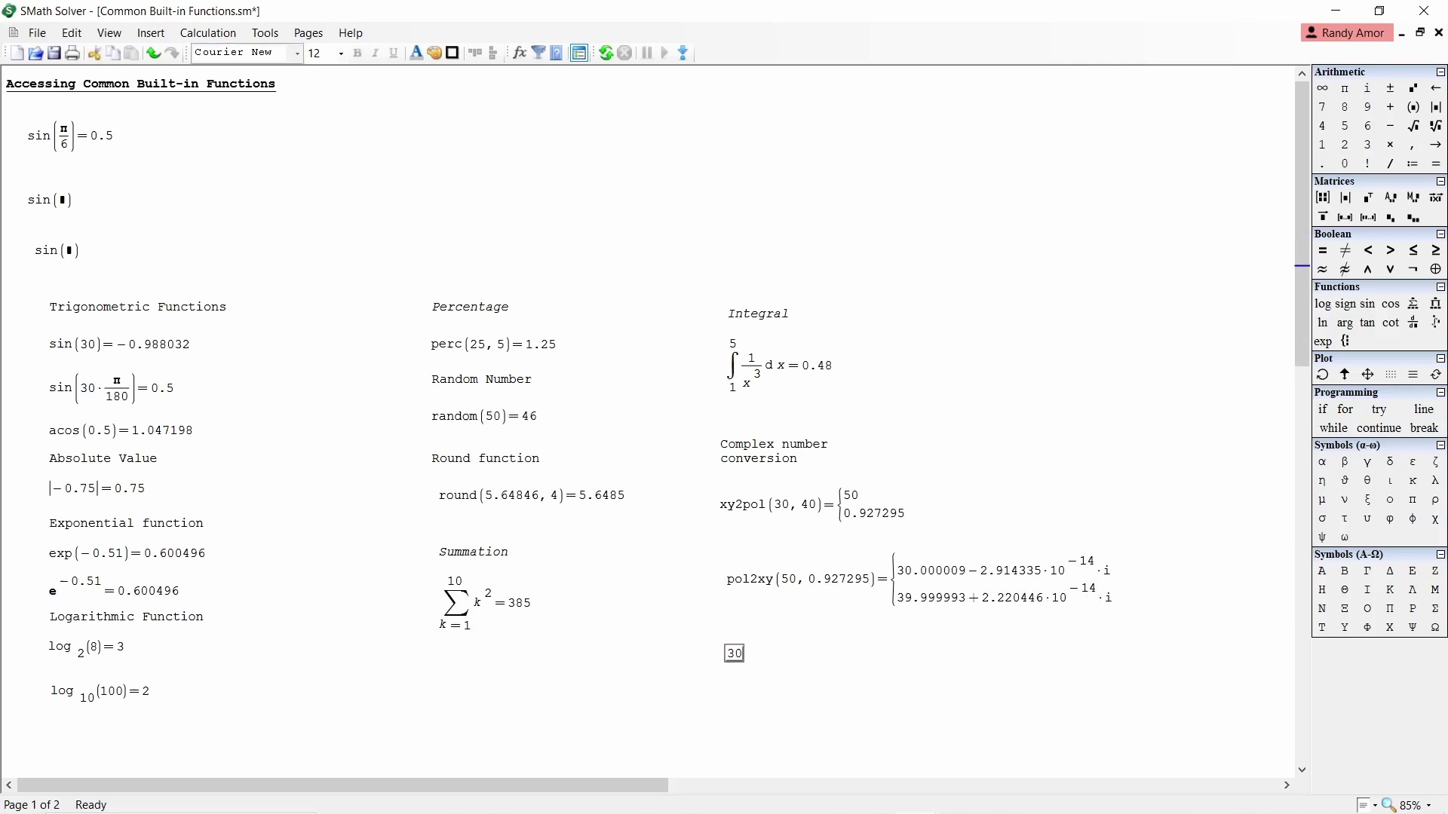
text(+)
text(40*i)
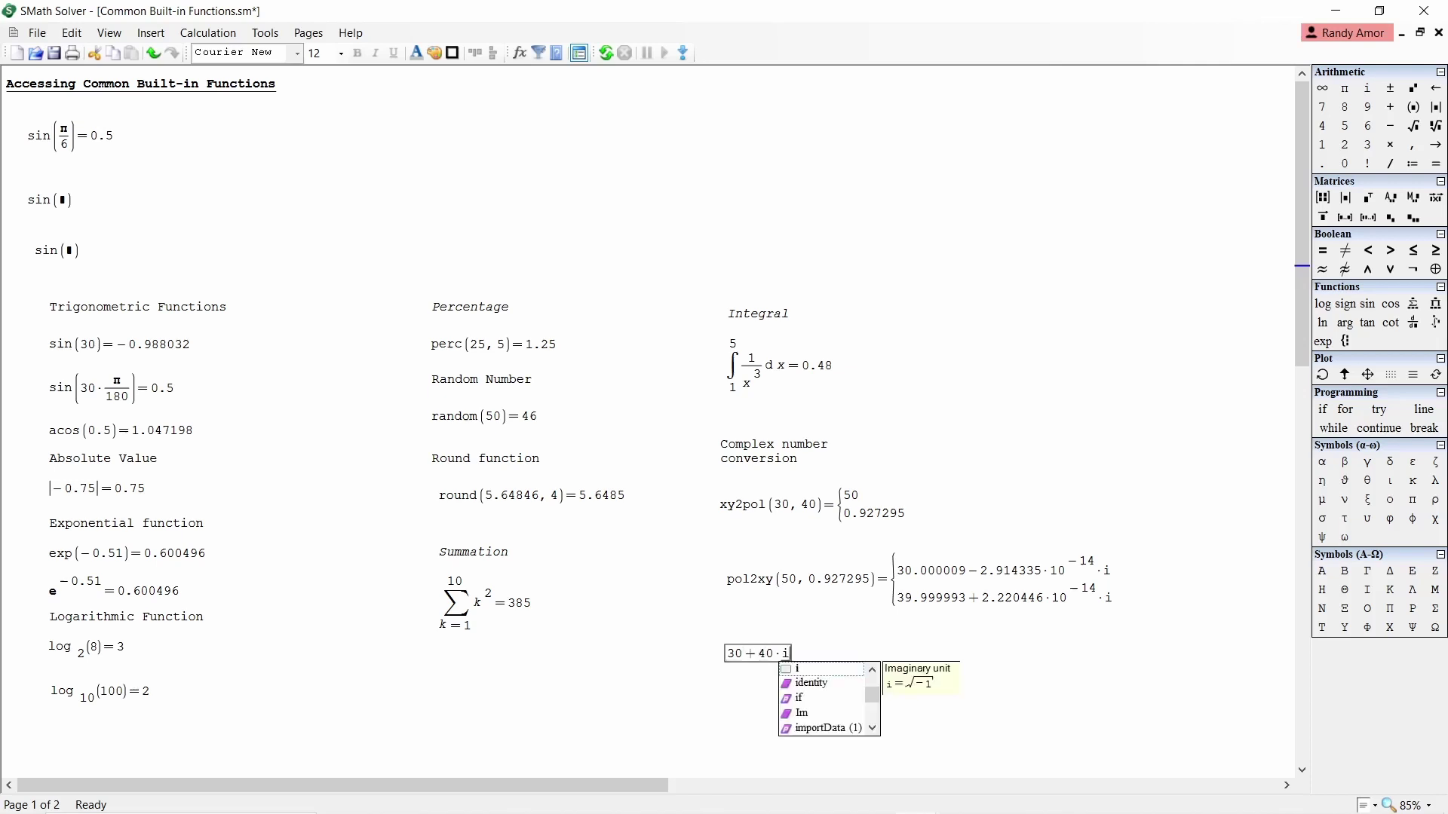
key(Return)
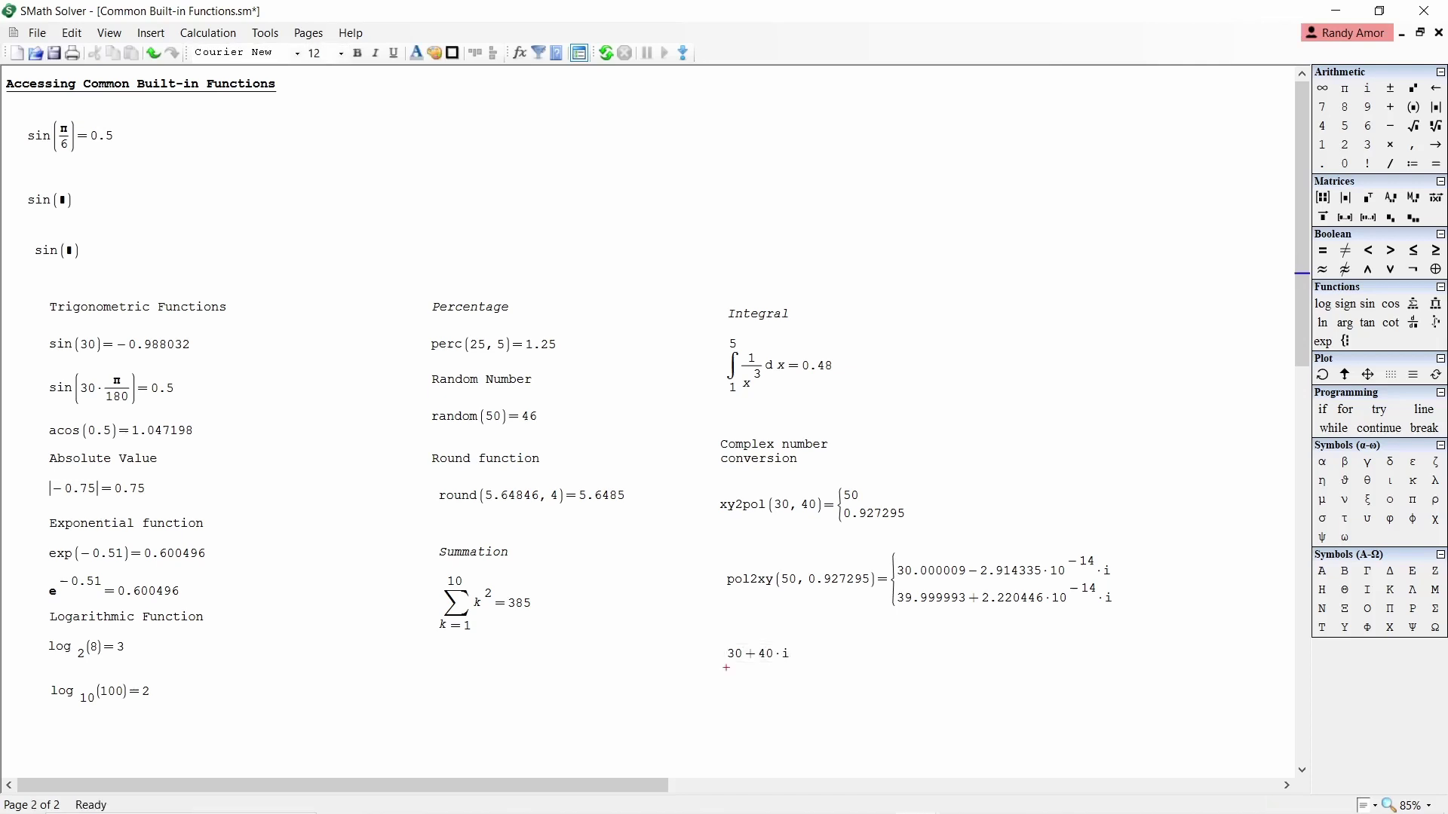